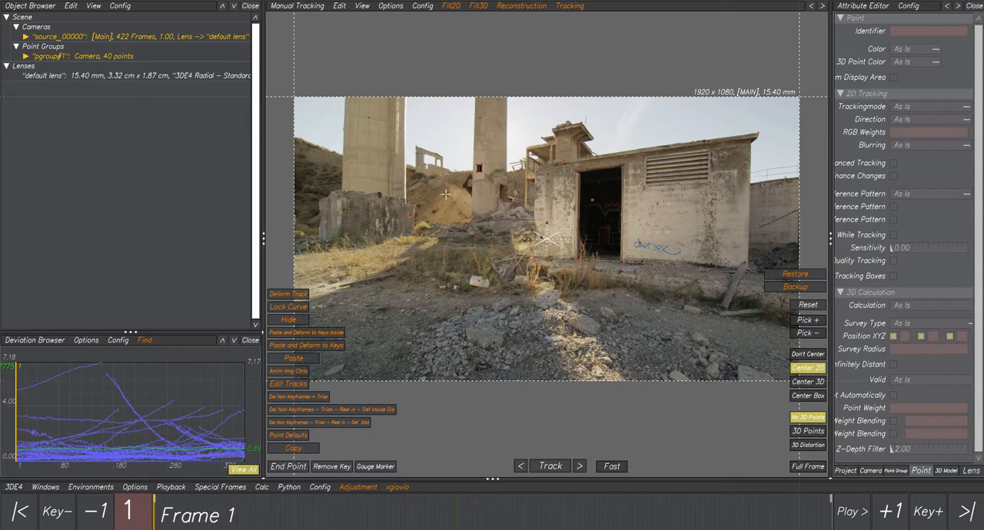
- Go to frame 129 and review the available Fill2D and Fill3D point-averaging scripts
{"action": "middle_click_drag", "start_coordinate": [446, 206], "coordinate": [445, 186]}
{"action": "scroll", "coordinate": [455, 213], "scroll_direction": "up", "scroll_amount": 2}
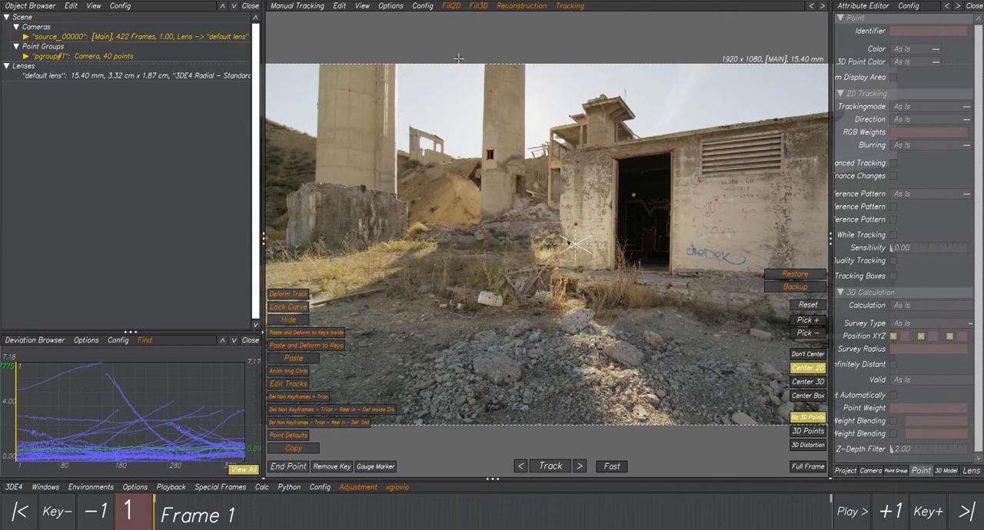
{"action": "left_click", "coordinate": [448, 7]}
{"action": "mouse_move", "coordinate": [472, 7]}
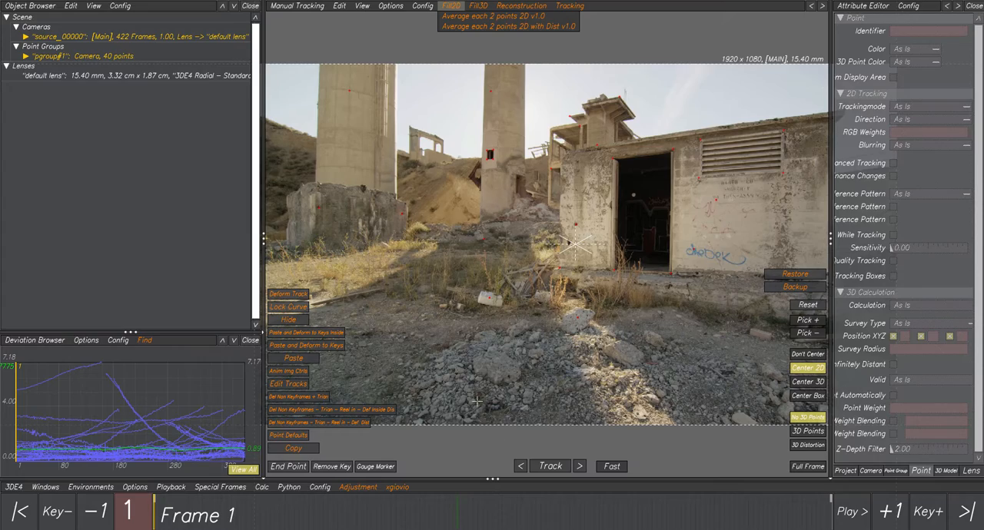
{"action": "left_click_drag", "start_coordinate": [342, 512], "coordinate": [504, 509]}
{"action": "left_click_drag", "start_coordinate": [416, 478], "coordinate": [321, 467]}
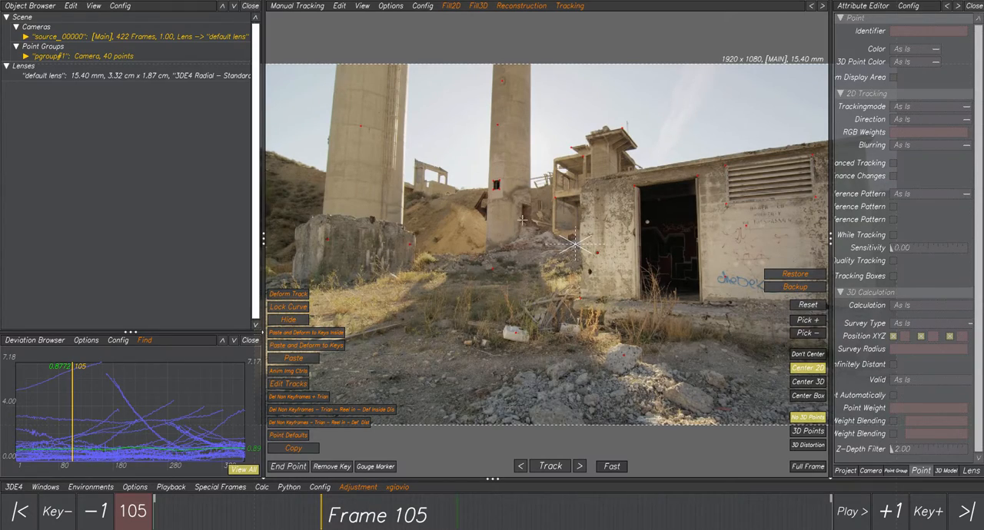
{"action": "scroll", "coordinate": [524, 224], "scroll_direction": "up", "scroll_amount": 5}
{"action": "scroll", "coordinate": [514, 202], "scroll_direction": "down", "scroll_amount": 2}
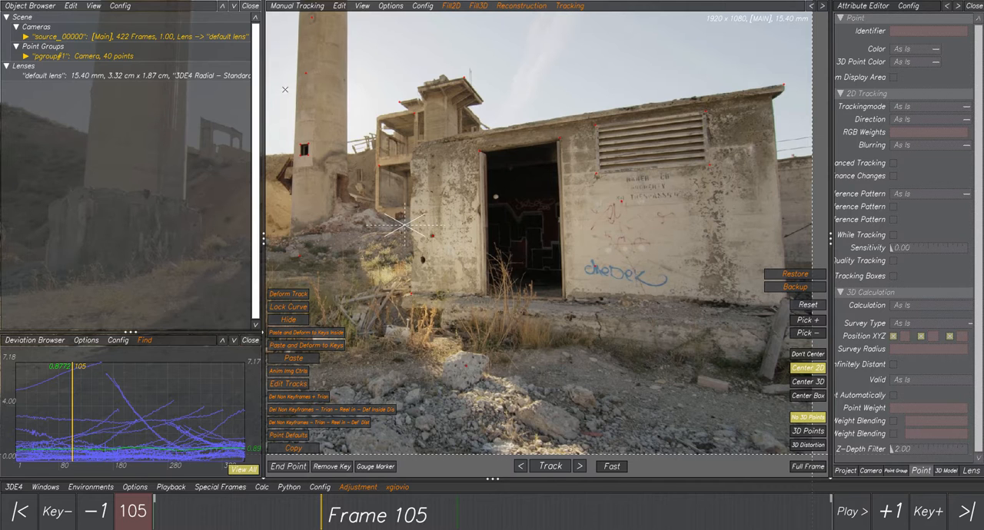
{"action": "left_click_drag", "start_coordinate": [232, 504], "coordinate": [359, 513]}
{"action": "left_click", "coordinate": [452, 6]}
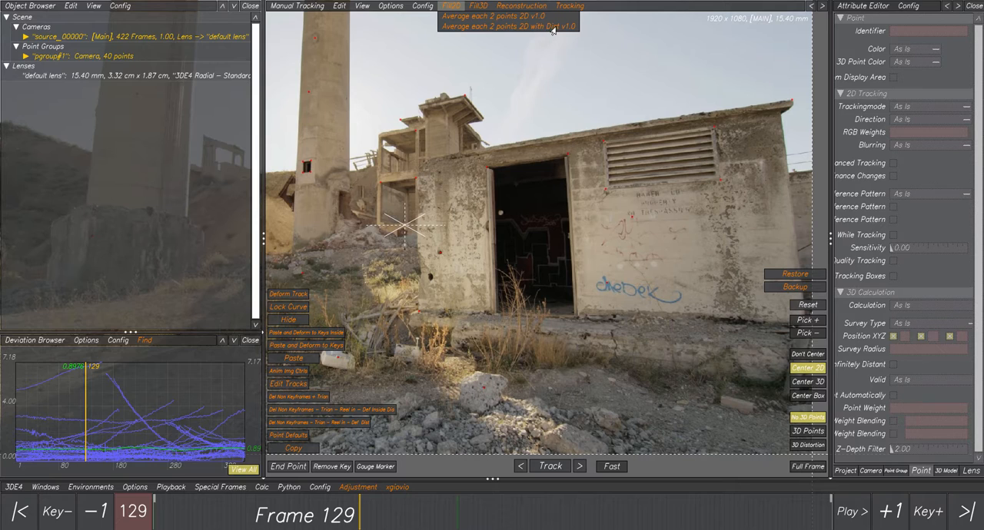
{"action": "left_click", "coordinate": [451, 7]}
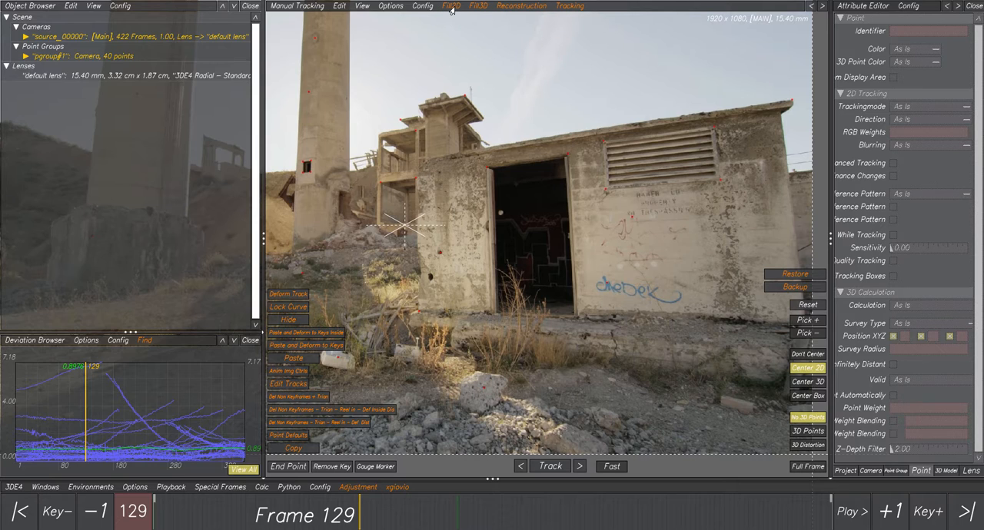
{"action": "left_click", "coordinate": [452, 7]}
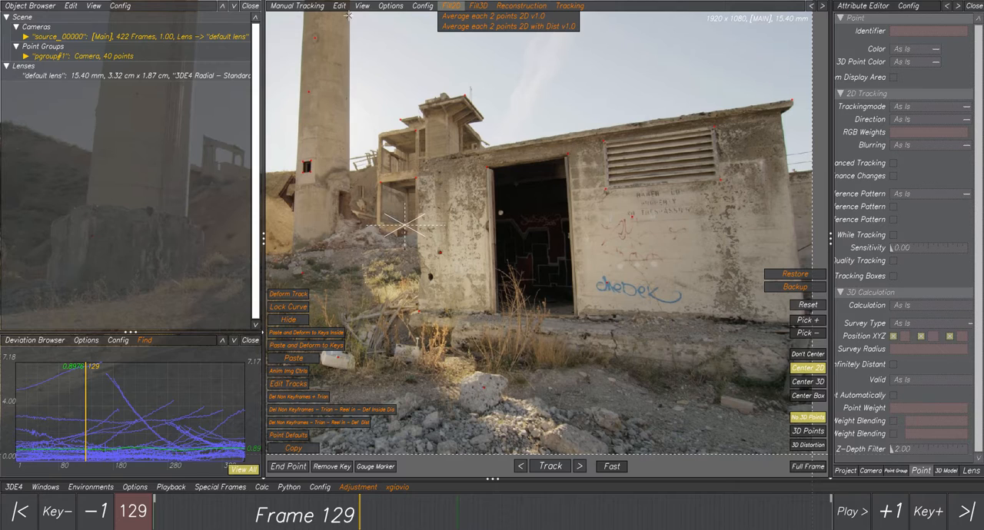
{"action": "left_click", "coordinate": [479, 7]}
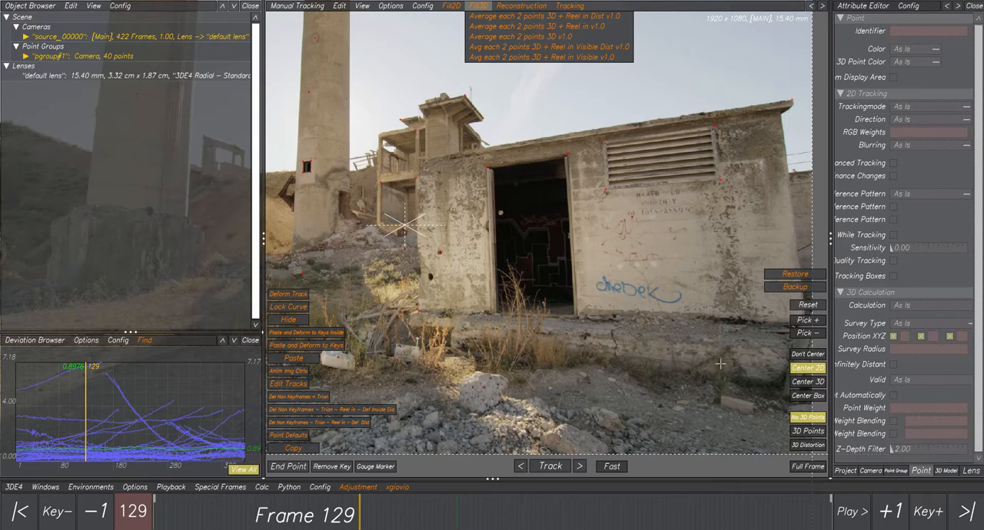
- Display the 3D points with distortion, examine how they align around the doorway, and hide them again
{"action": "left_click", "coordinate": [805, 446]}
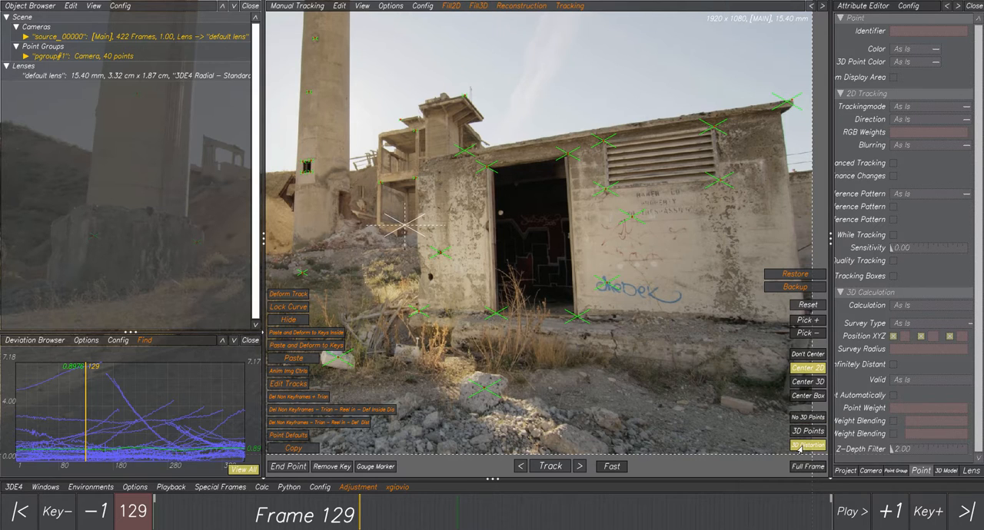
{"action": "scroll", "coordinate": [519, 146], "scroll_direction": "up", "scroll_amount": 3}
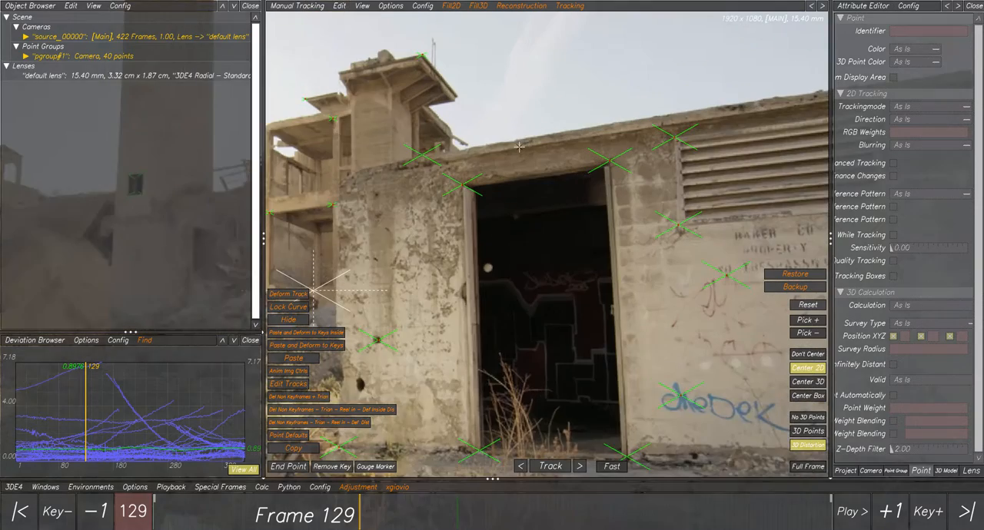
{"action": "scroll", "coordinate": [520, 146], "scroll_direction": "up", "scroll_amount": 2}
{"action": "scroll", "coordinate": [459, 176], "scroll_direction": "up", "scroll_amount": 3}
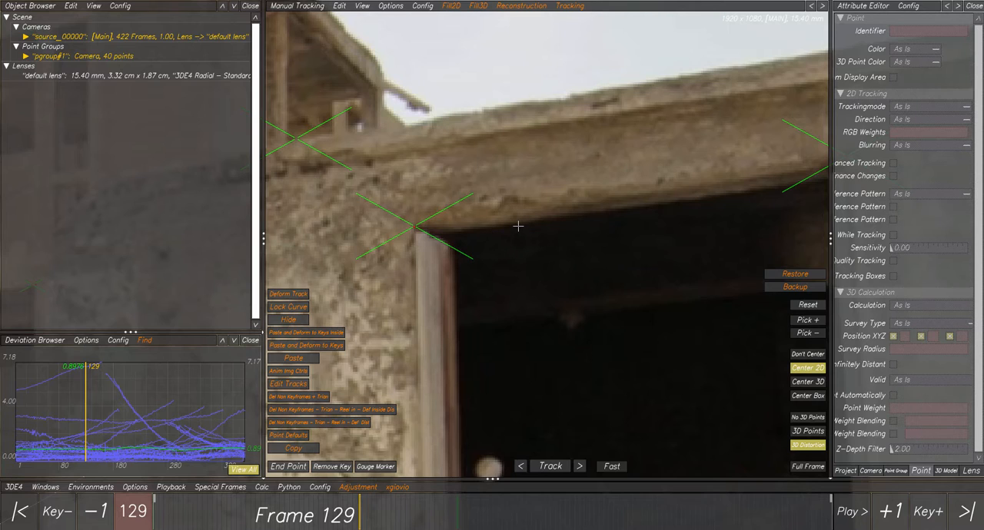
{"action": "scroll", "coordinate": [515, 224], "scroll_direction": "down", "scroll_amount": 5}
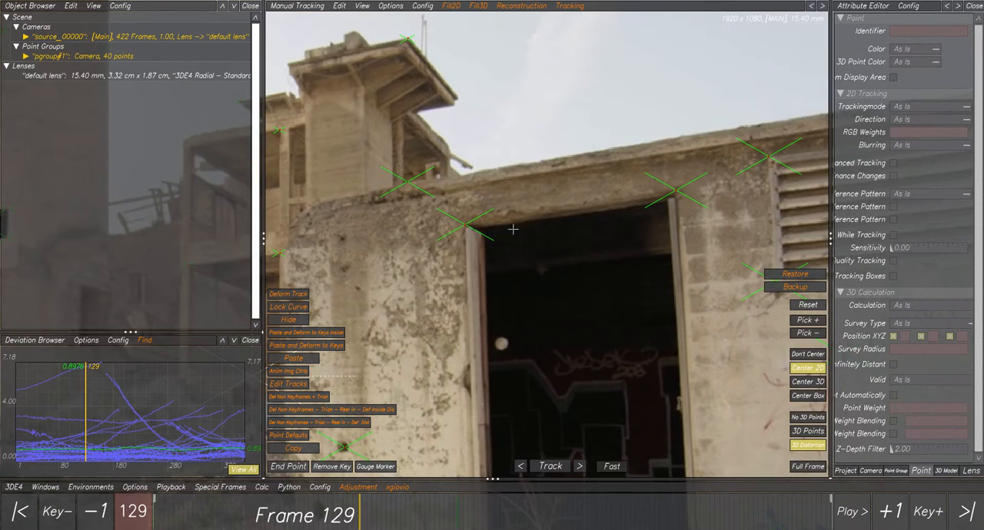
{"action": "scroll", "coordinate": [532, 266], "scroll_direction": "down", "scroll_amount": 4}
{"action": "middle_click_drag", "start_coordinate": [559, 293], "coordinate": [534, 220]}
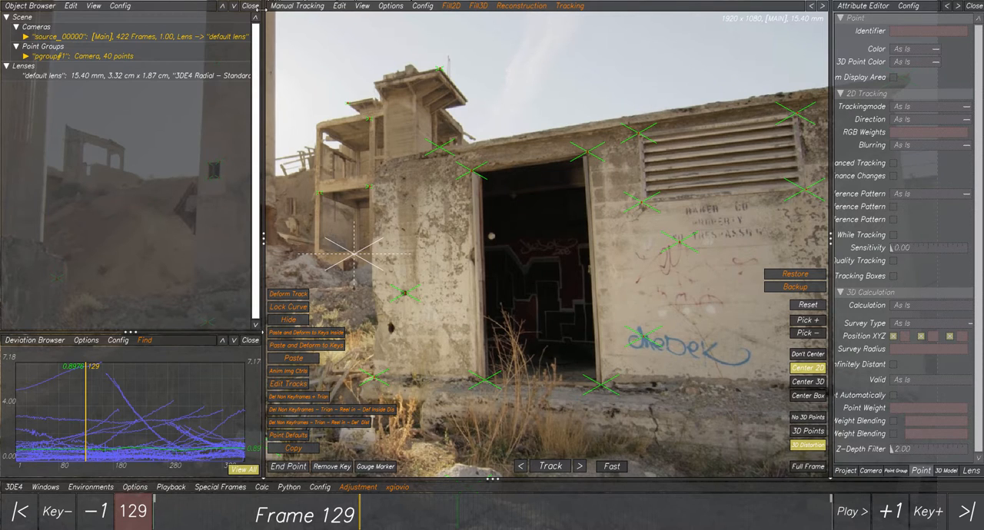
{"action": "left_click", "coordinate": [448, 6]}
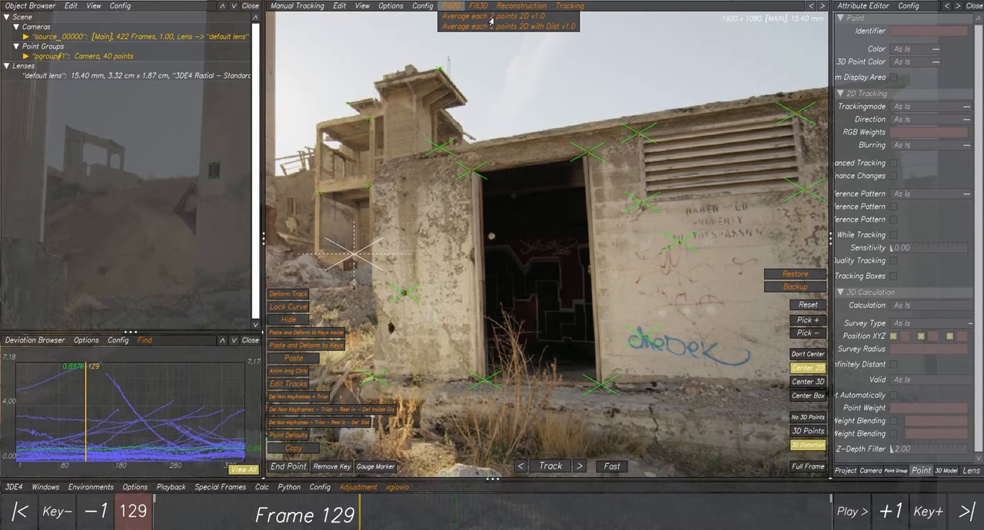
{"action": "left_click", "coordinate": [805, 421]}
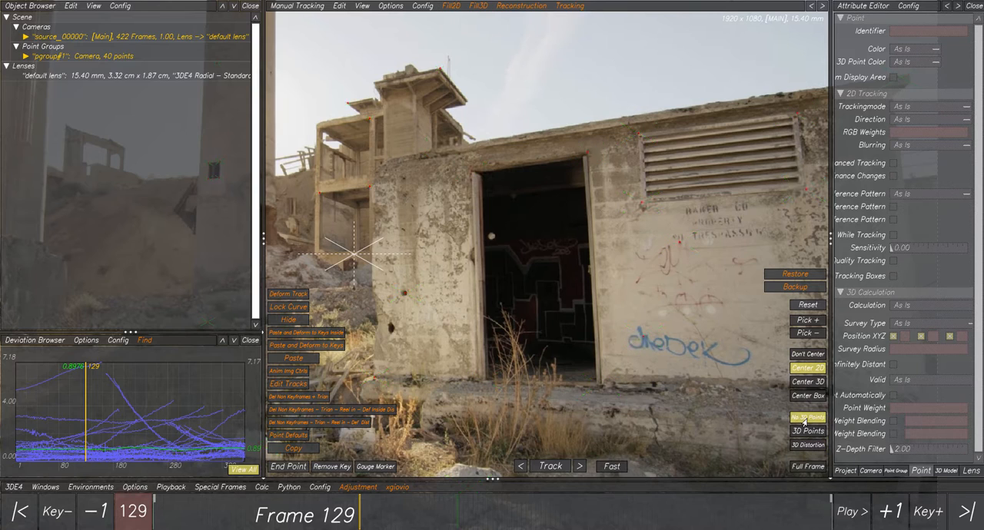
- Select point 40 and then point 41 at the doorway's upper corners and check them at the start of the shot, up to frame 9
{"action": "scroll", "coordinate": [443, 224], "scroll_direction": "up", "scroll_amount": 5}
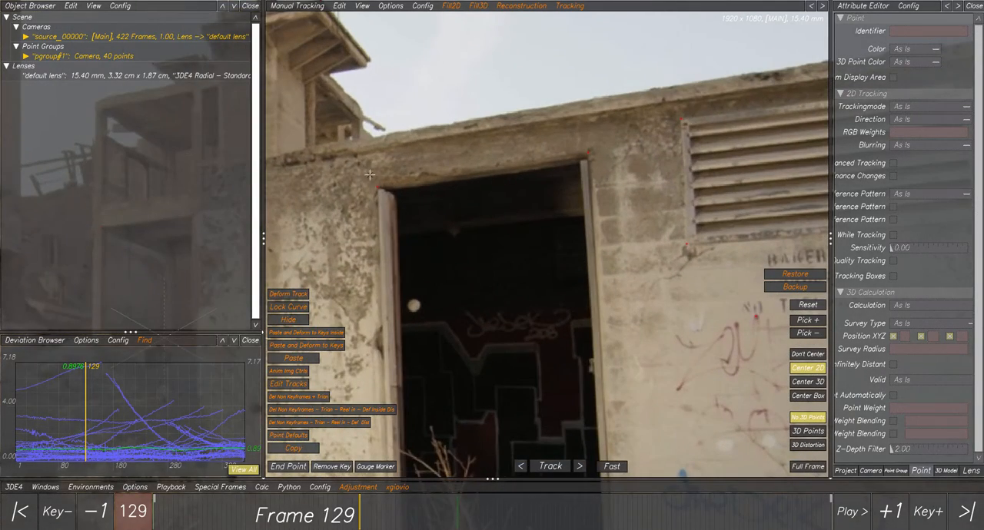
{"action": "left_click", "coordinate": [377, 186]}
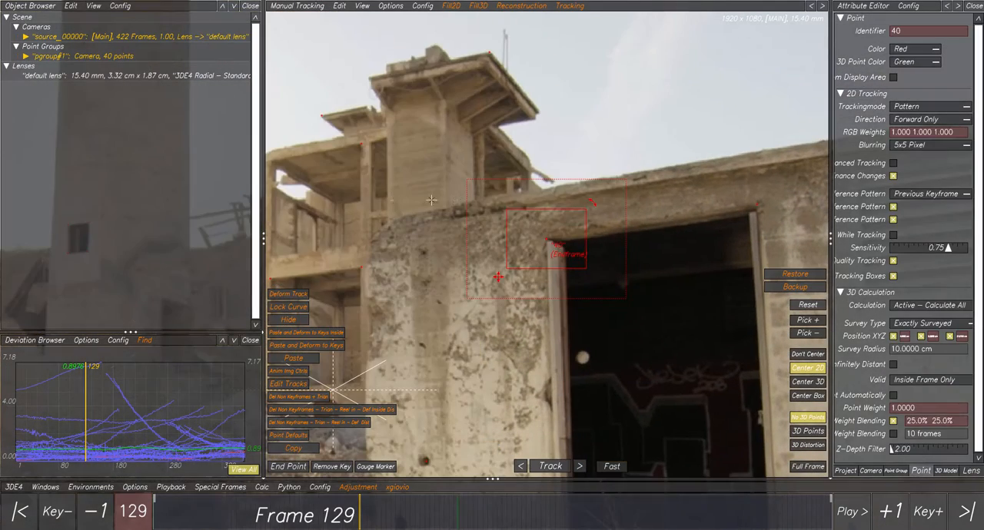
{"action": "mouse_move", "coordinate": [315, 510]}
{"action": "left_mouse_down"}
{"action": "mouse_move", "coordinate": [198, 503]}
{"action": "mouse_move", "coordinate": [413, 489]}
{"action": "mouse_move", "coordinate": [590, 504]}
{"action": "mouse_move", "coordinate": [146, 499]}
{"action": "left_mouse_up"}
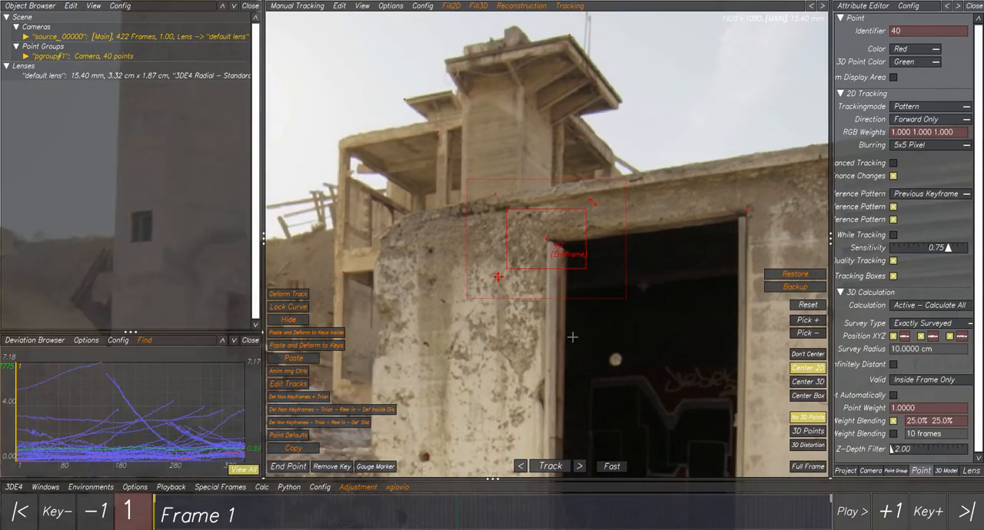
{"action": "middle_click_drag", "start_coordinate": [668, 277], "coordinate": [482, 261]}
{"action": "left_click_drag", "start_coordinate": [546, 179], "coordinate": [573, 216]}
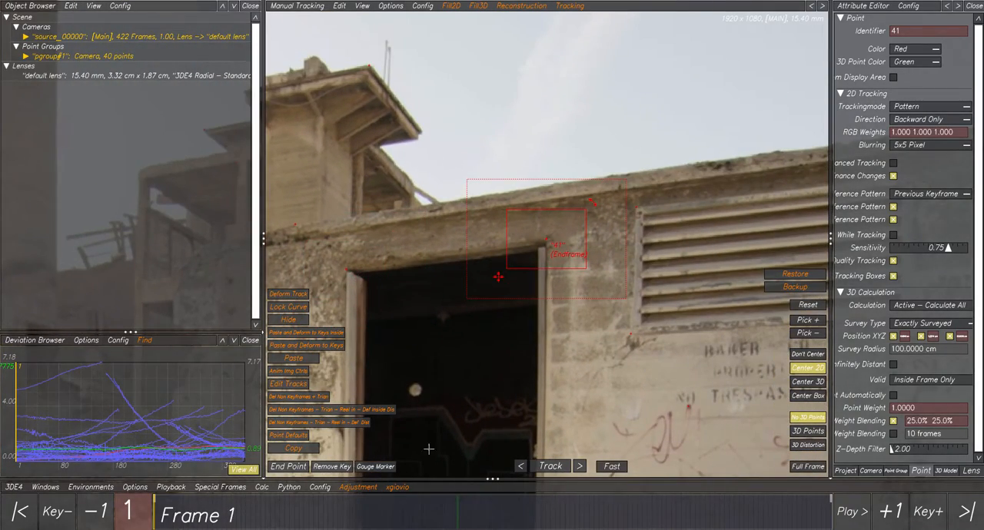
{"action": "left_click_drag", "start_coordinate": [363, 522], "coordinate": [168, 520]}
{"action": "scroll", "coordinate": [456, 331], "scroll_direction": "down", "scroll_amount": 5}
{"action": "middle_click_drag", "start_coordinate": [449, 322], "coordinate": [485, 282]}
{"action": "scroll", "coordinate": [485, 282], "scroll_direction": "up", "scroll_amount": 4}
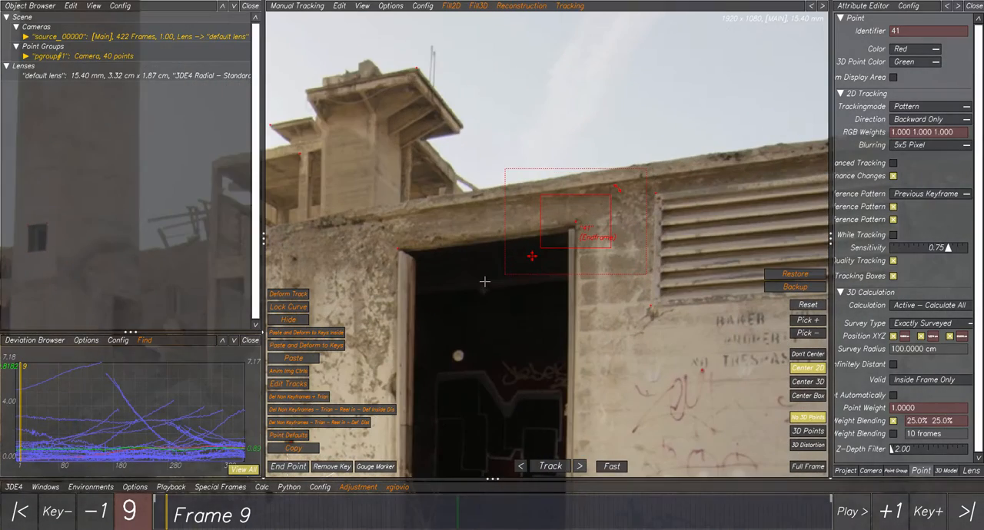
- Select points 40 and 41 together and run Average each 2 points 2D v1.0 on them
{"action": "left_click_drag", "start_coordinate": [388, 226], "coordinate": [420, 267]}
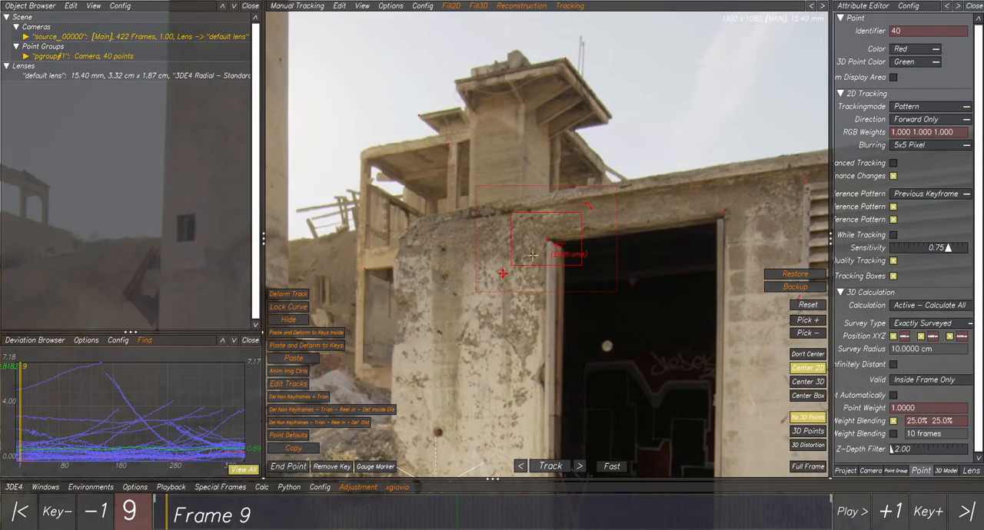
{"action": "left_click_drag", "start_coordinate": [759, 197], "coordinate": [698, 237], "text": "shift"}
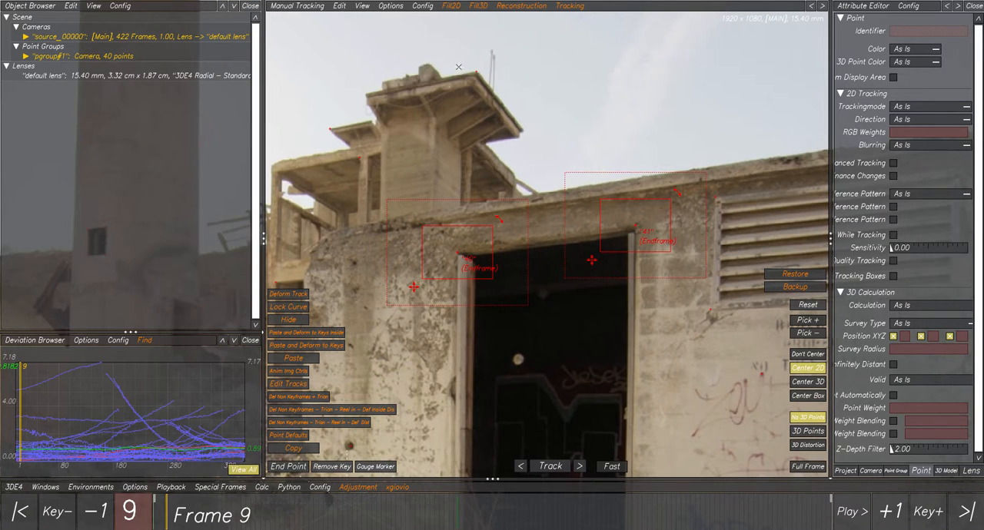
{"action": "left_click", "coordinate": [452, 6]}
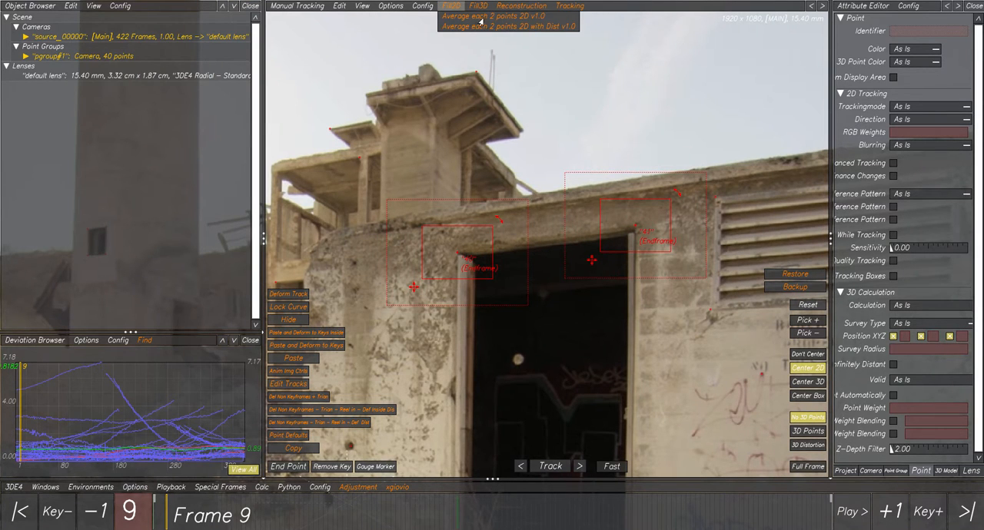
{"action": "left_click", "coordinate": [485, 16]}
- Expand the point group's points list to find the new averaged point, and select that point midway along the doorway's top edge
{"action": "left_click", "coordinate": [26, 57]}
{"action": "left_click", "coordinate": [35, 66]}
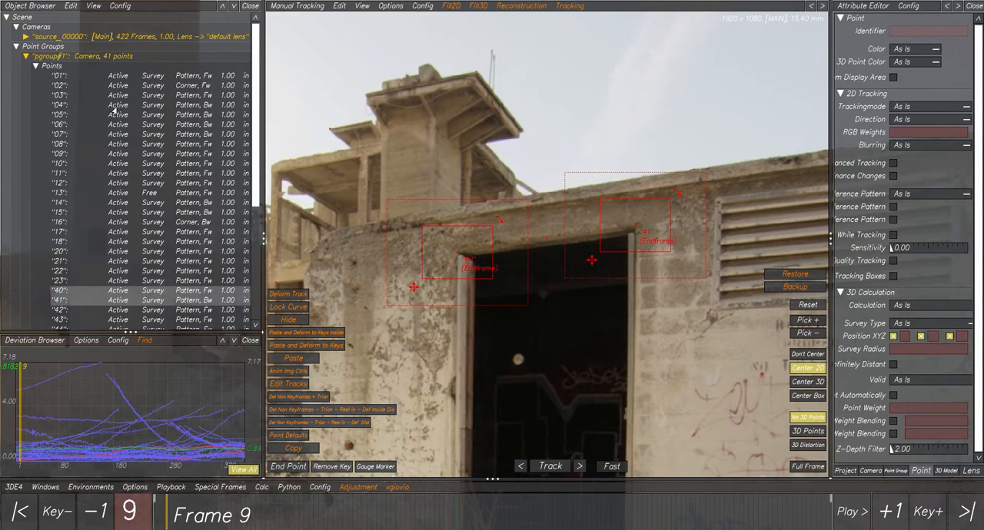
{"action": "scroll", "coordinate": [129, 113], "scroll_direction": "down", "scroll_amount": 3}
{"action": "scroll", "coordinate": [129, 113], "scroll_direction": "down", "scroll_amount": 1}
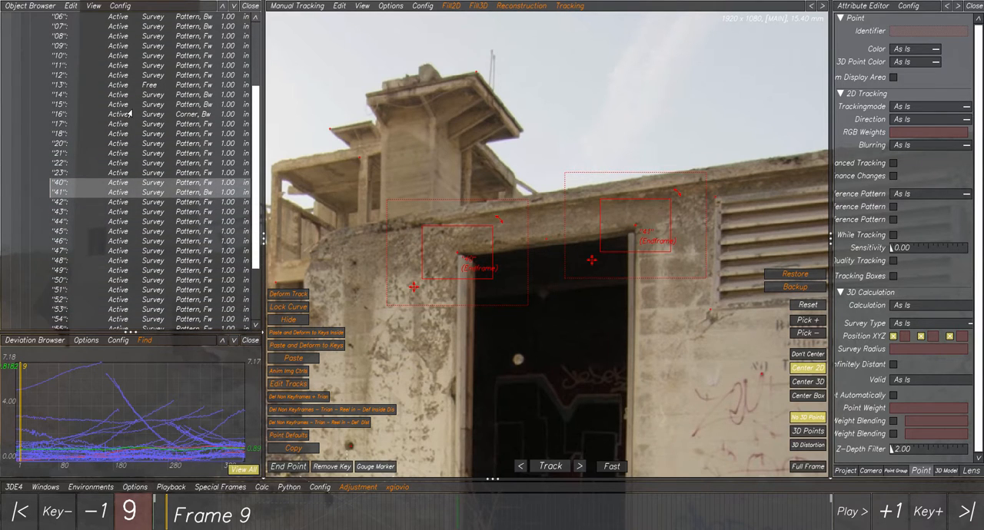
{"action": "scroll", "coordinate": [129, 113], "scroll_direction": "down", "scroll_amount": 3}
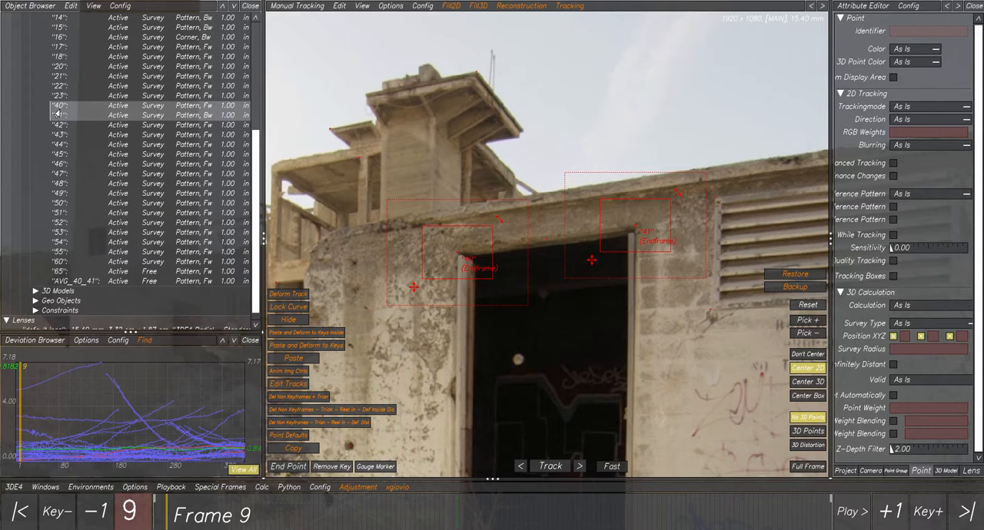
{"action": "left_click", "coordinate": [553, 245]}
{"action": "left_click", "coordinate": [556, 247]}
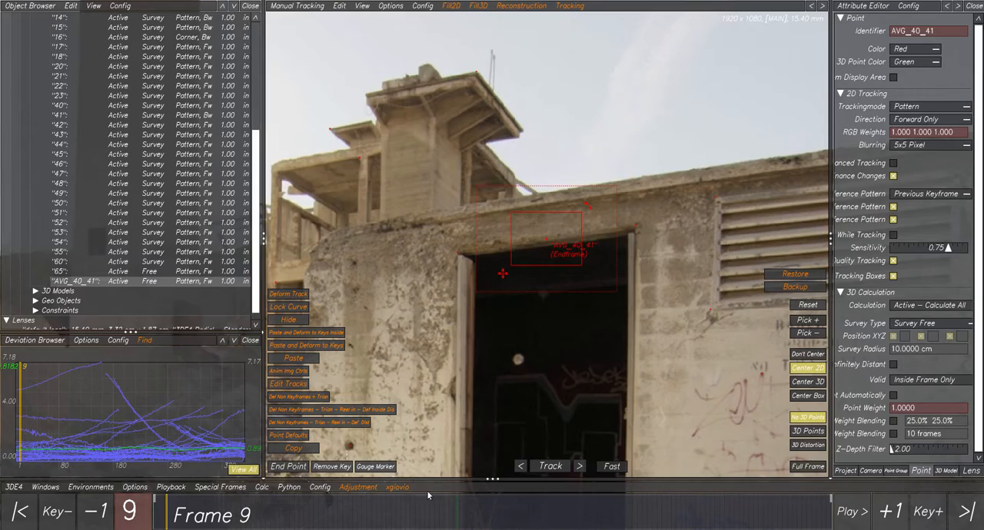
- Check the averaged point's track at frames 348 and 90, and deselect it
{"action": "left_click_drag", "start_coordinate": [383, 515], "coordinate": [712, 501]}
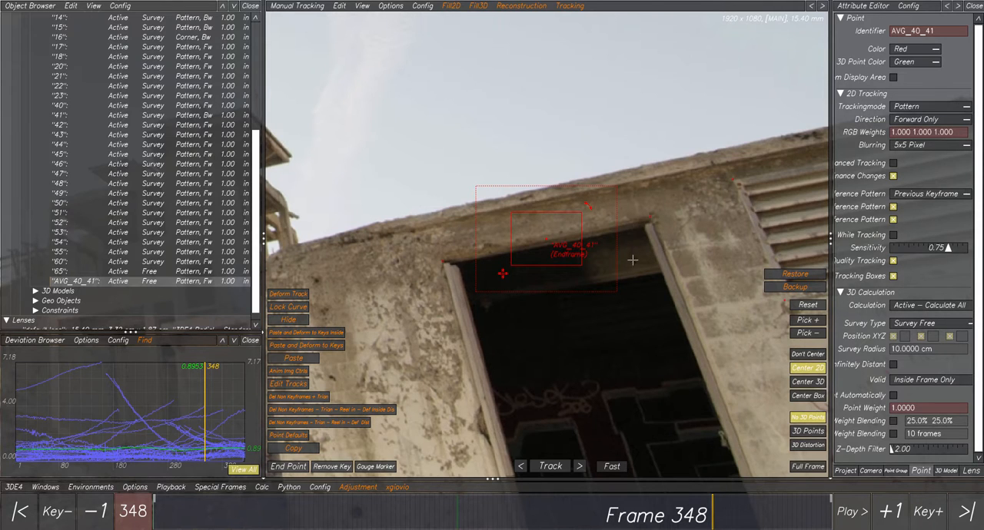
{"action": "left_click_drag", "start_coordinate": [715, 526], "coordinate": [297, 498]}
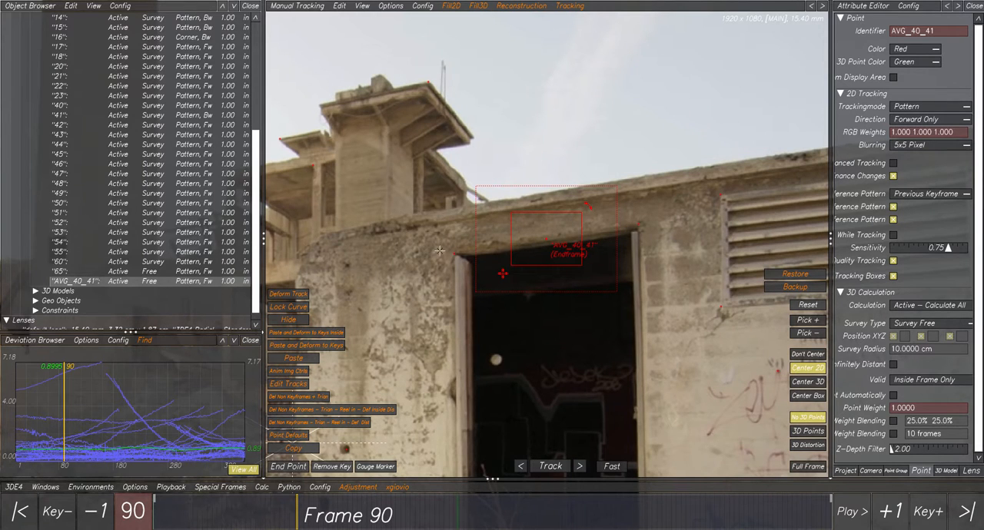
{"action": "scroll", "coordinate": [514, 256], "scroll_direction": "down", "scroll_amount": 2}
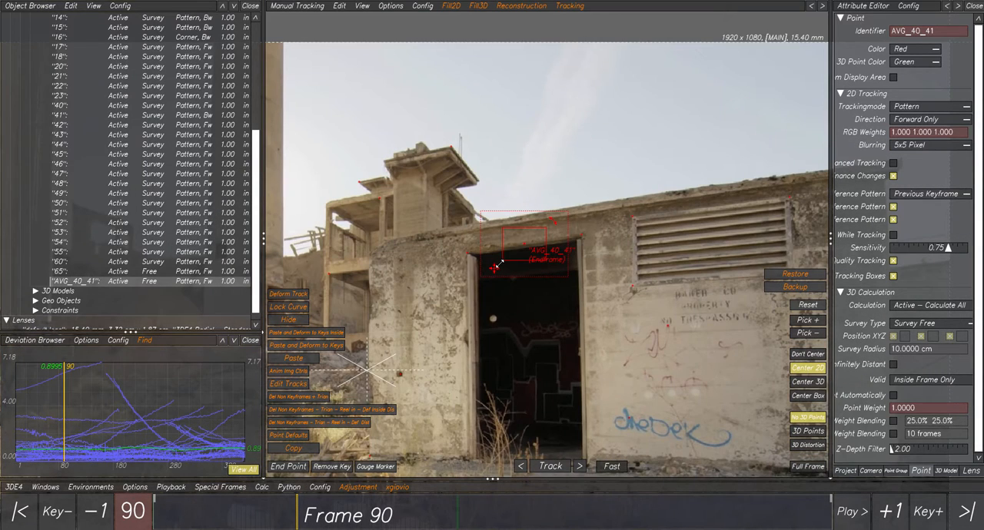
{"action": "middle_click_drag", "start_coordinate": [479, 447], "coordinate": [510, 416]}
{"action": "left_click", "coordinate": [512, 333]}
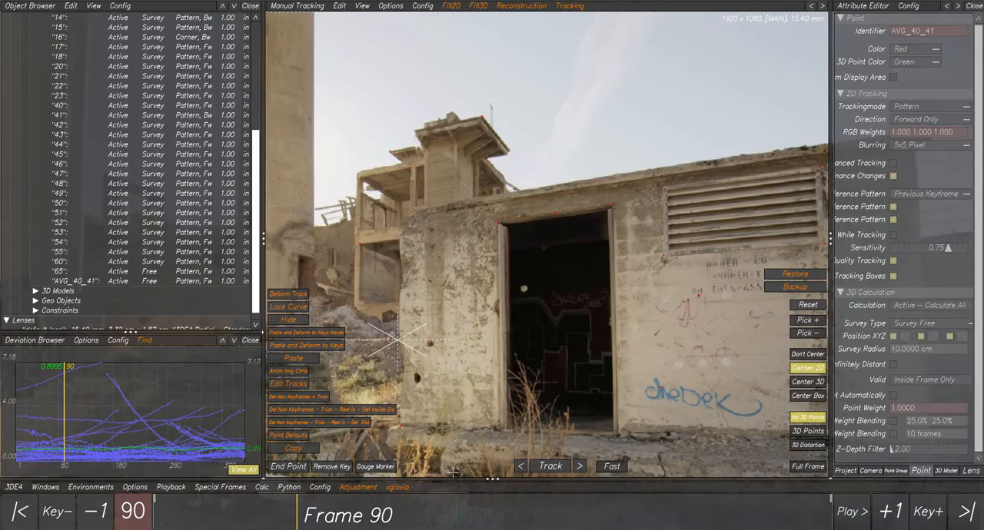
- Move to frame 280 and select point 01 on the wall together with point 40 at the doorway's upper corner
{"action": "left_click_drag", "start_coordinate": [359, 516], "coordinate": [622, 509]}
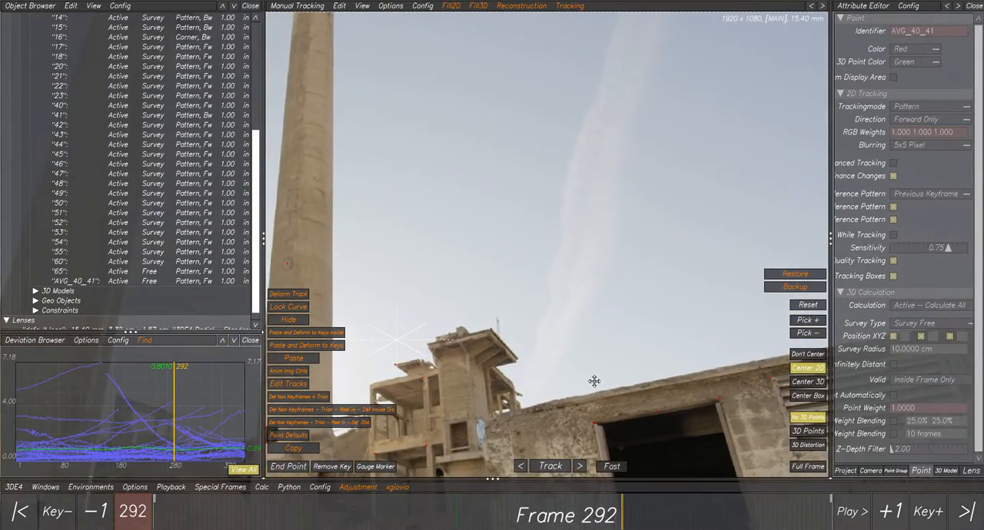
{"action": "middle_click_drag", "start_coordinate": [582, 456], "coordinate": [501, 267]}
{"action": "middle_click_drag", "start_coordinate": [514, 365], "coordinate": [505, 227]}
{"action": "left_click", "coordinate": [444, 235]}
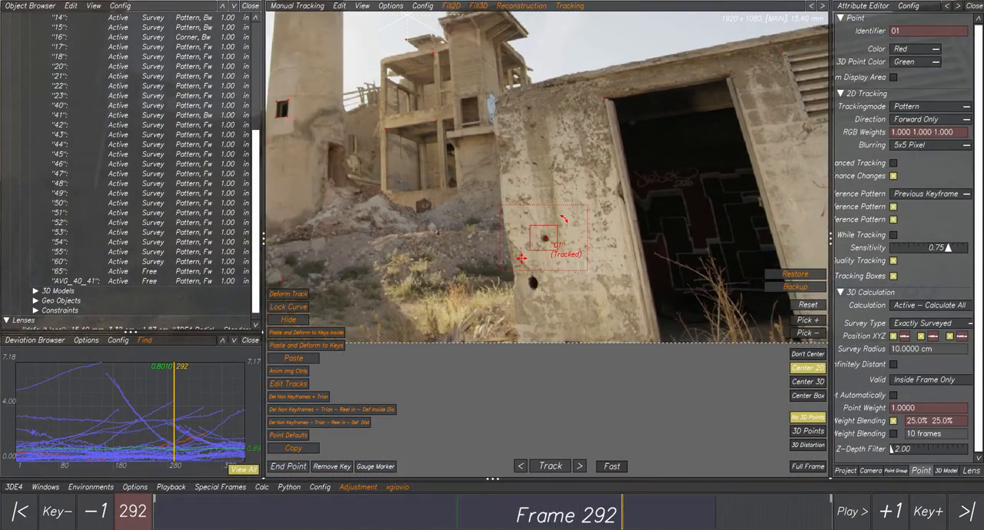
{"action": "mouse_move", "coordinate": [630, 515]}
{"action": "left_mouse_down"}
{"action": "mouse_move", "coordinate": [771, 514]}
{"action": "mouse_move", "coordinate": [631, 514]}
{"action": "left_mouse_up"}
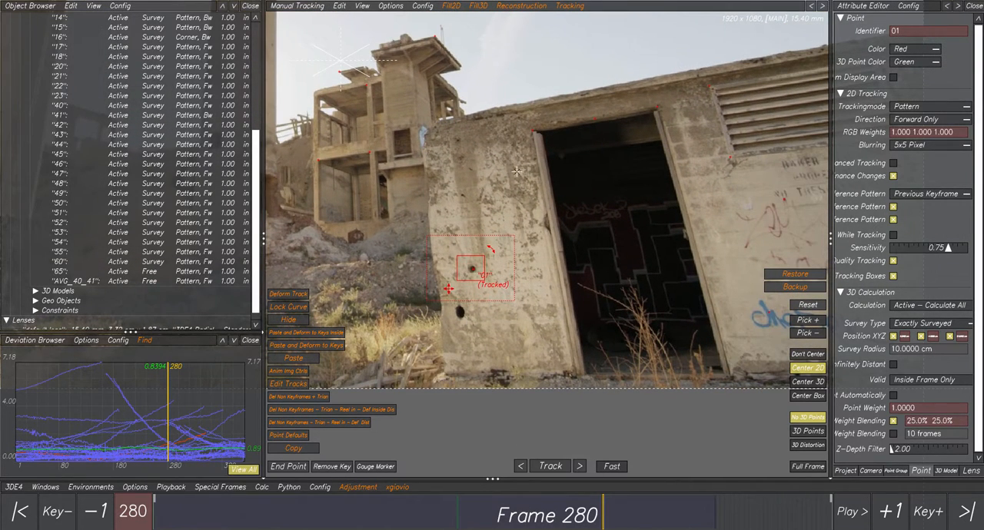
{"action": "left_click", "coordinate": [511, 126], "text": "ctrl"}
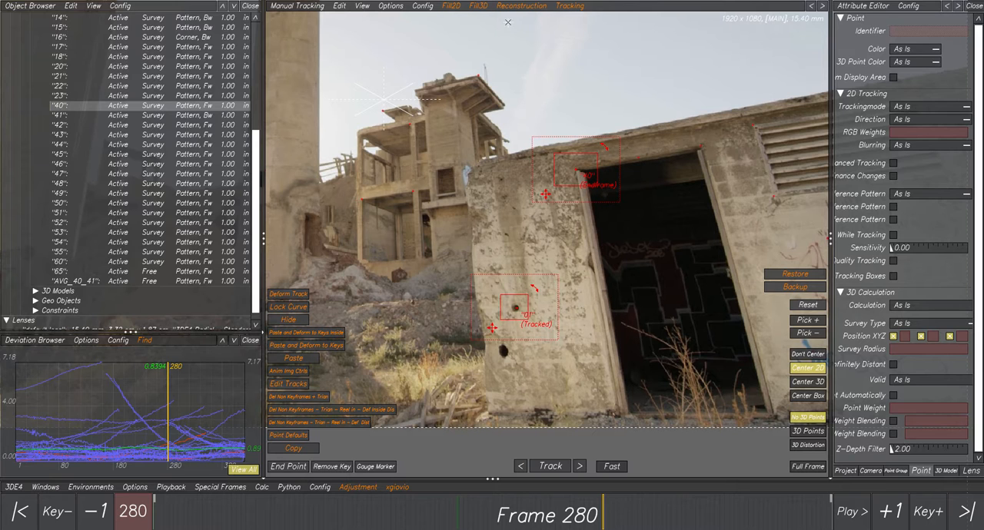
- Run Average each 2 points 2D v1.0 on points 01 and 40, and select the new averaged point on the wall
{"action": "left_click", "coordinate": [446, 6]}
{"action": "left_click", "coordinate": [458, 19]}
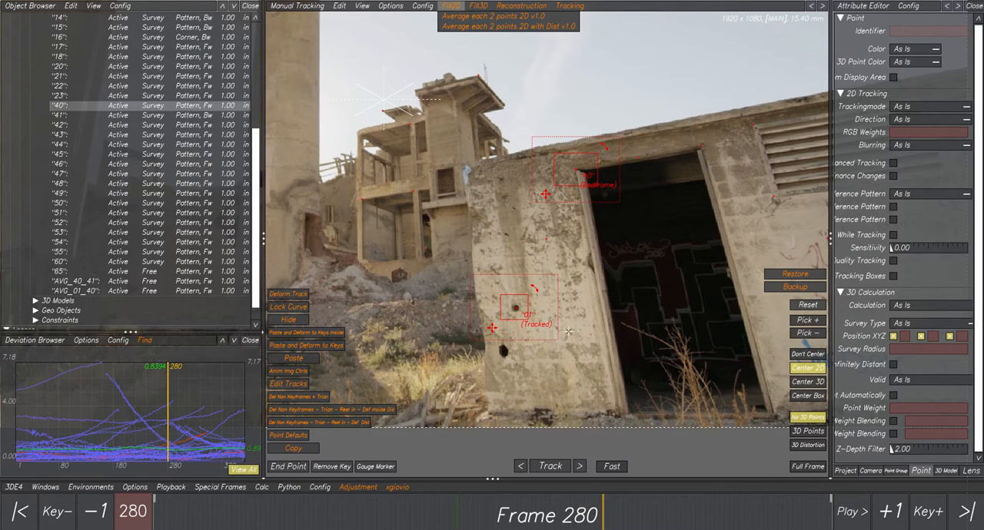
{"action": "left_click", "coordinate": [541, 230]}
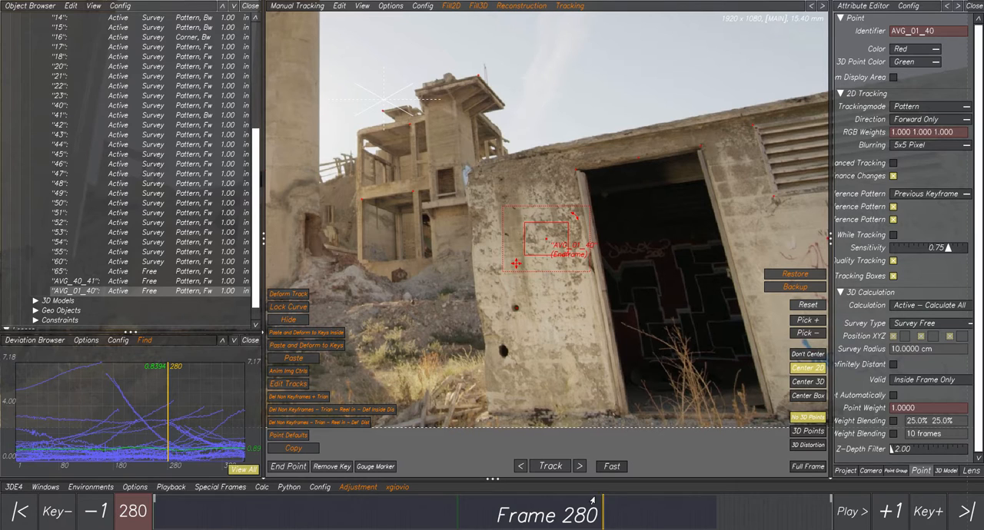
- Check the new averaged point's track from frame 280 to frame 351, and examine it up close at frame 120
{"action": "left_click_drag", "start_coordinate": [593, 502], "coordinate": [714, 513]}
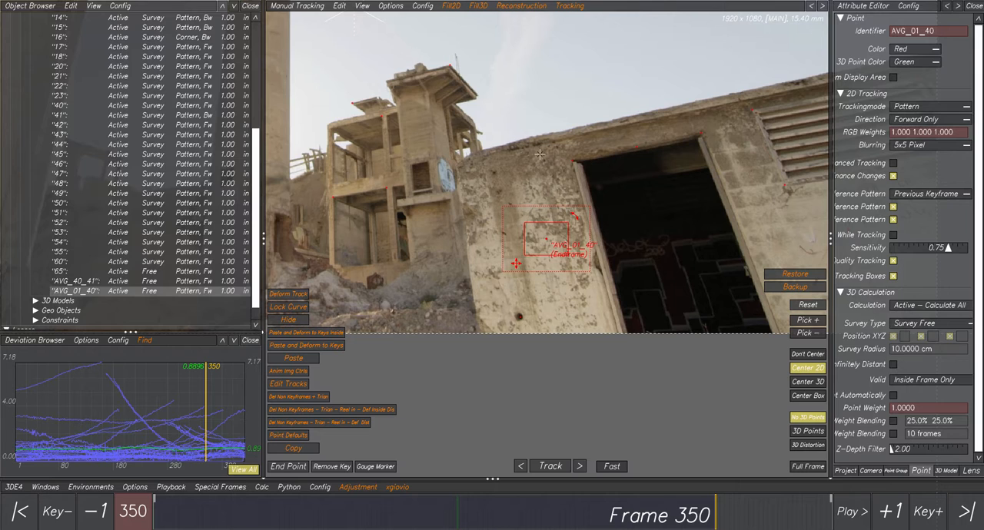
{"action": "left_click_drag", "start_coordinate": [711, 515], "coordinate": [714, 517]}
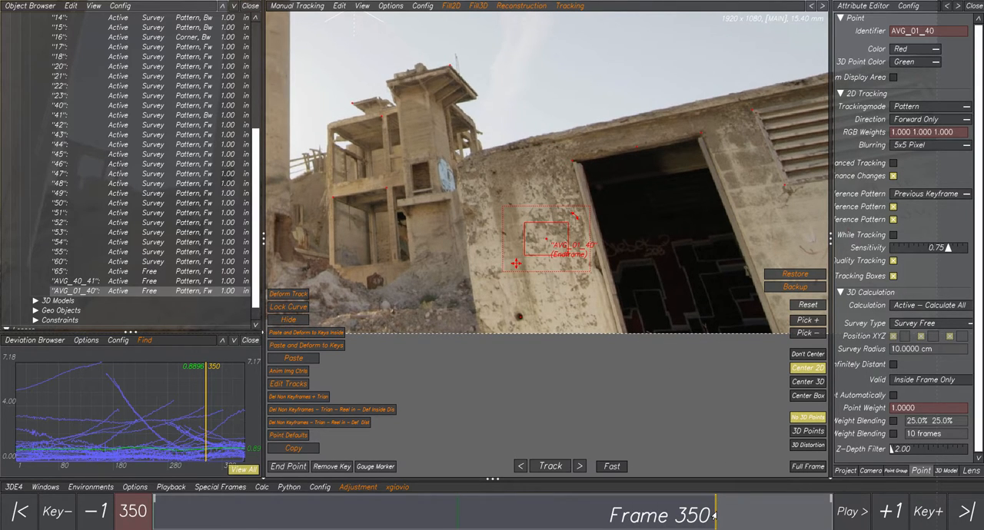
{"action": "left_click_drag", "start_coordinate": [714, 517], "coordinate": [716, 518]}
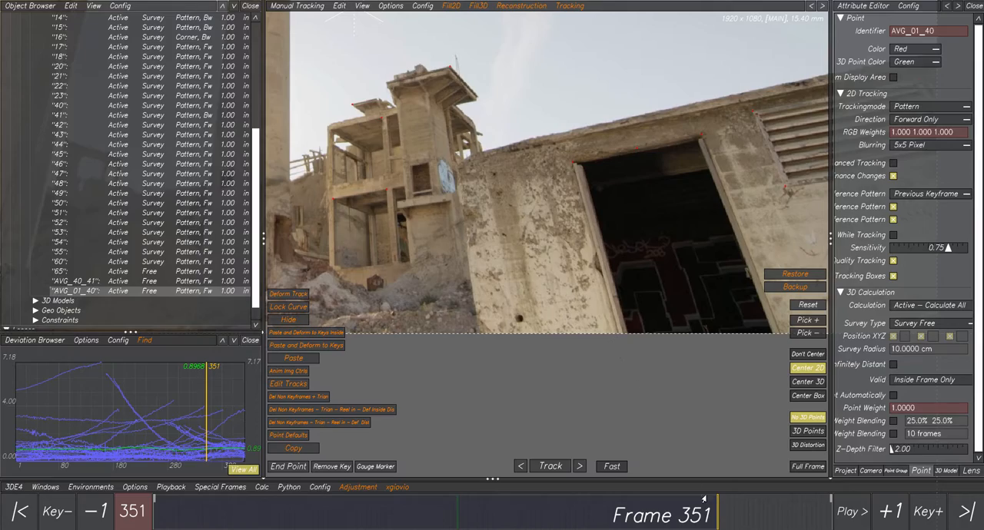
{"action": "left_click_drag", "start_coordinate": [721, 514], "coordinate": [329, 500]}
{"action": "scroll", "coordinate": [552, 229], "scroll_direction": "up", "scroll_amount": 3}
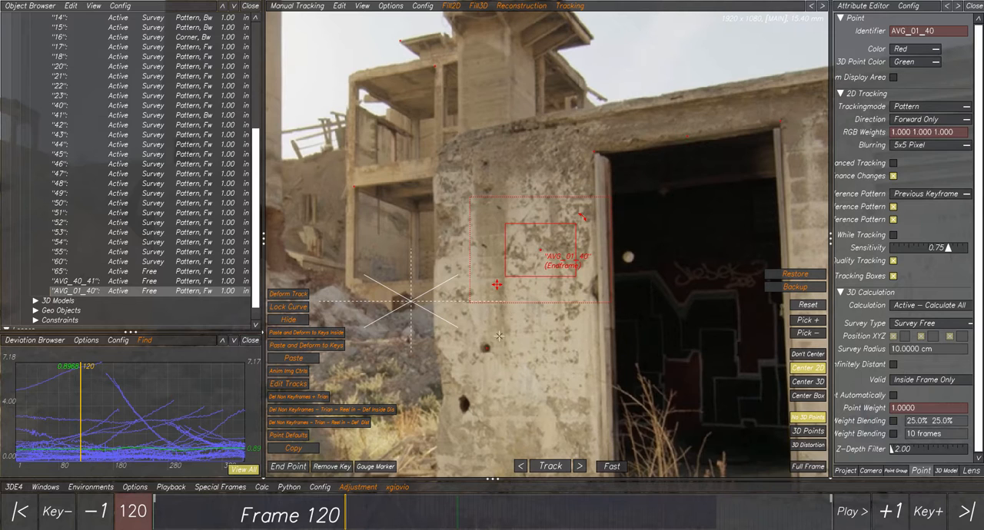
{"action": "scroll", "coordinate": [576, 185], "scroll_direction": "down", "scroll_amount": 2}
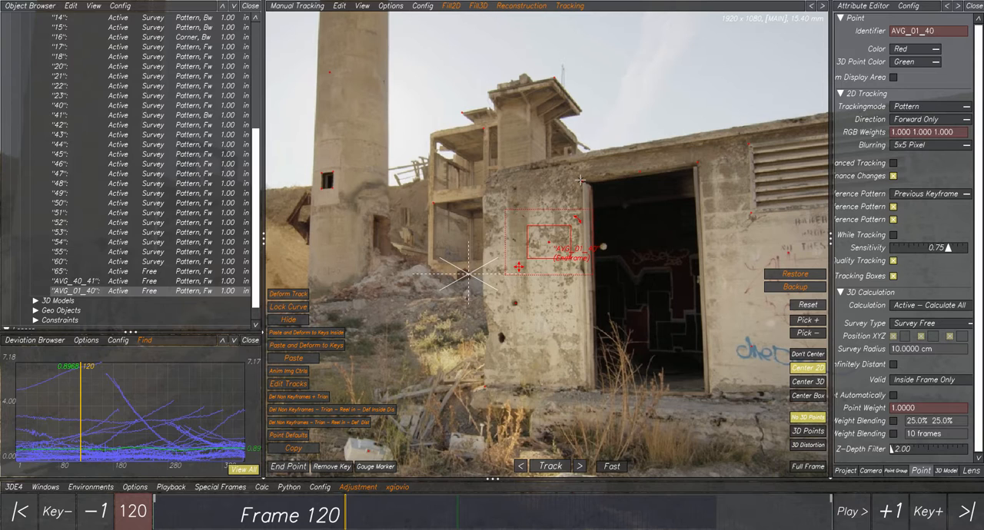
- Compare the averaged points AVG_40_41 and AVG_01_40 at frame 120 by selecting each one, and deselect them
{"action": "left_click", "coordinate": [82, 282]}
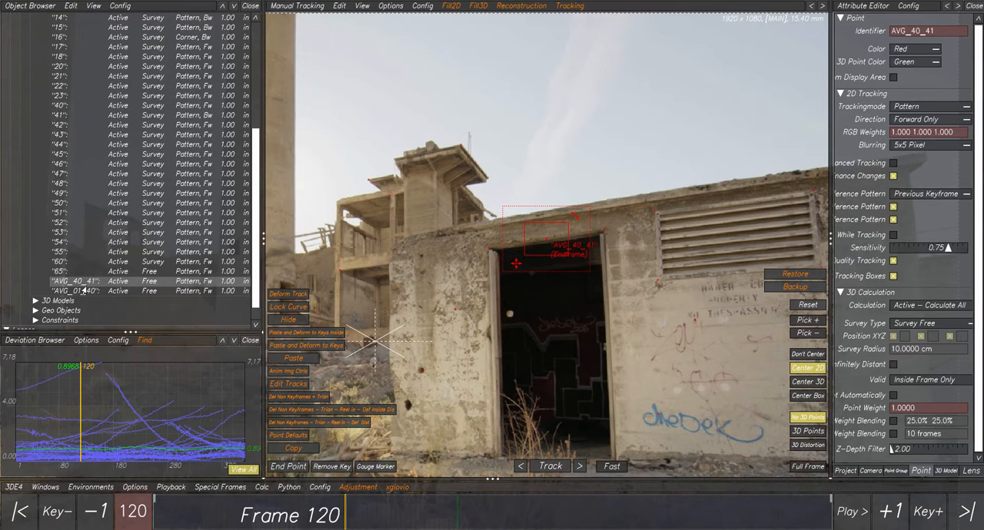
{"action": "left_click", "coordinate": [84, 290]}
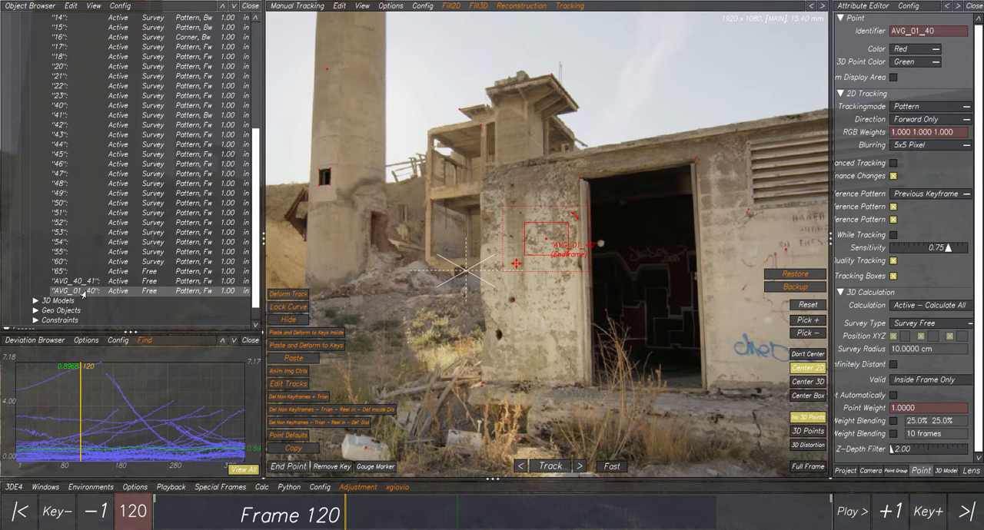
{"action": "left_click", "coordinate": [549, 291]}
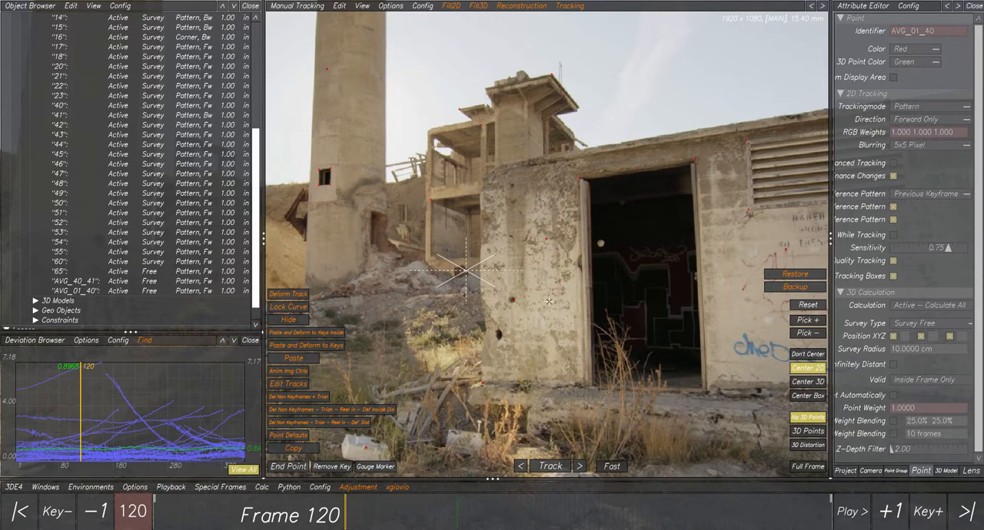
- Select points 01 and 40 together and run Average each 2 points 2D with Dist v1.0 on them
{"action": "left_click_drag", "start_coordinate": [496, 293], "coordinate": [529, 306]}
{"action": "left_click_drag", "start_coordinate": [561, 229], "coordinate": [624, 129], "text": "shift"}
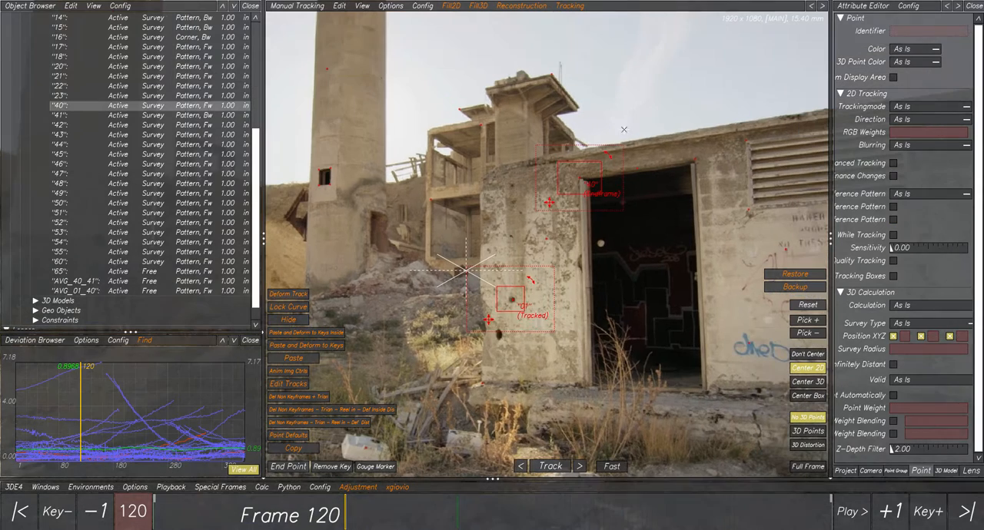
{"action": "left_click", "coordinate": [451, 7]}
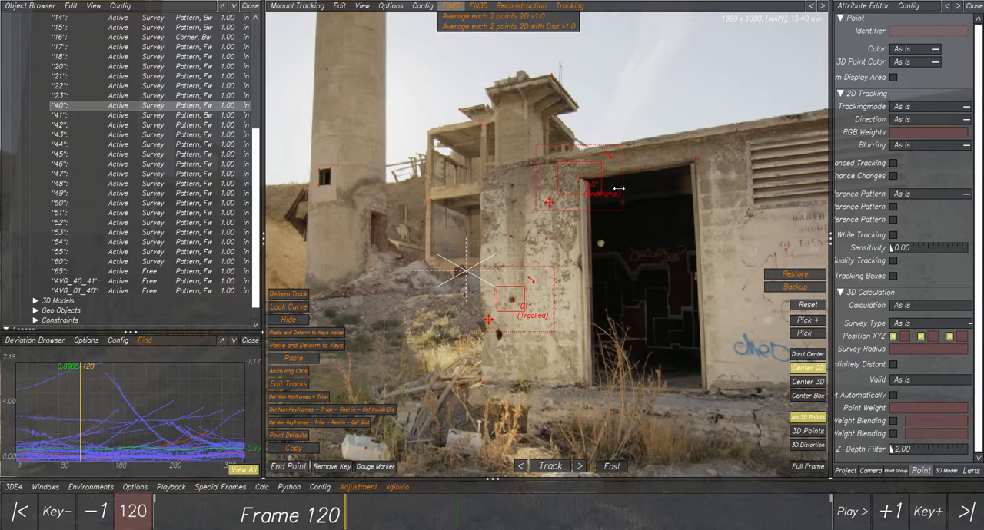
{"action": "left_click", "coordinate": [496, 26]}
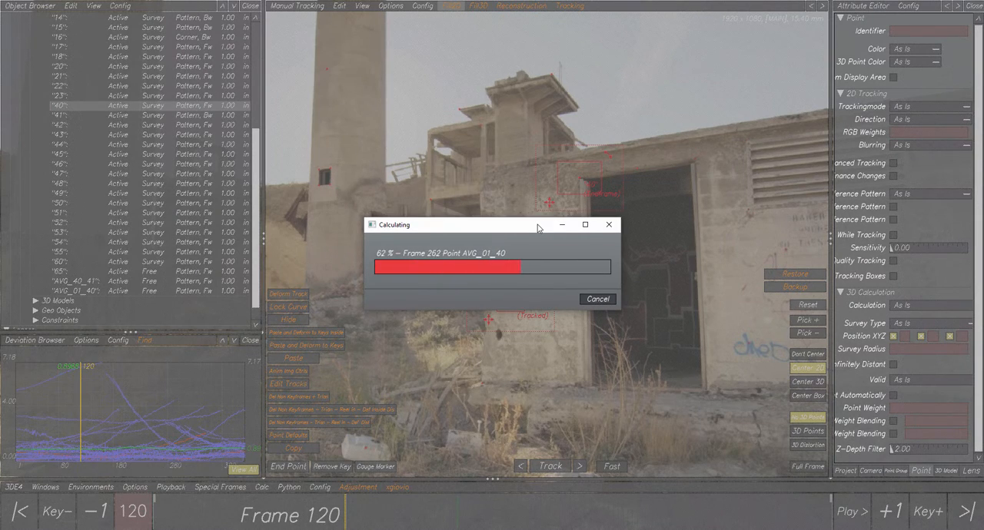
- Select averaged points AVG_01_40 and AVG_01_01 and compare their positions at pixel level at frames 287 and 288
{"action": "scroll", "coordinate": [543, 258], "scroll_direction": "up", "scroll_amount": 5}
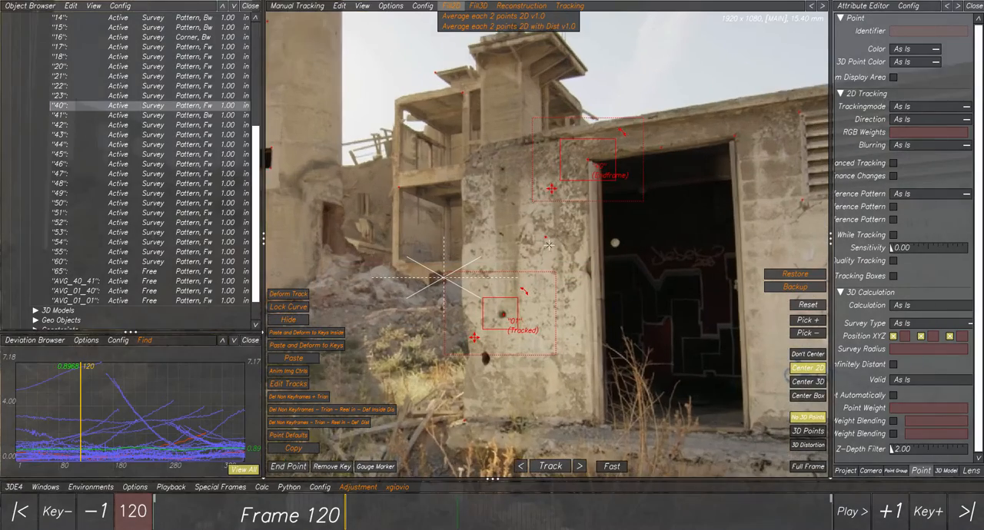
{"action": "left_click", "coordinate": [87, 301]}
{"action": "left_click", "coordinate": [87, 292]}
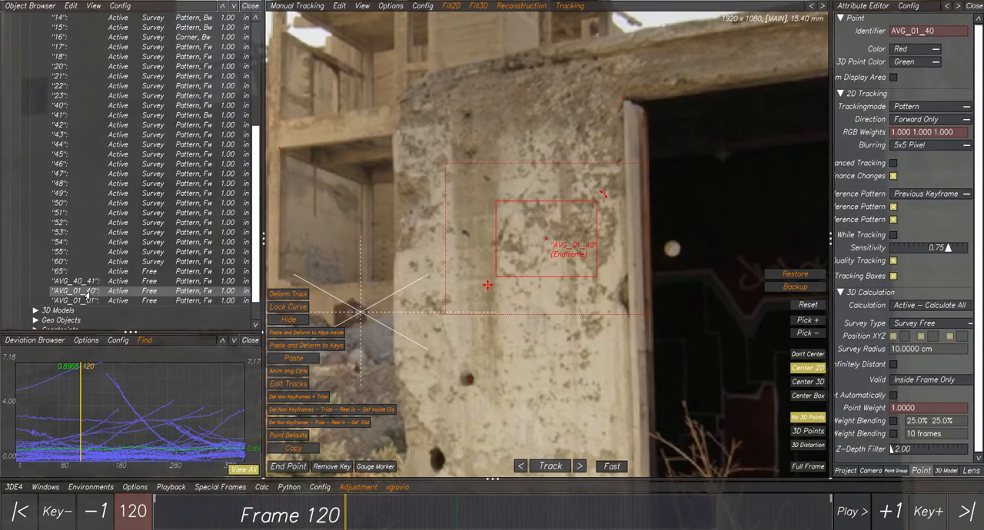
{"action": "scroll", "coordinate": [487, 270], "scroll_direction": "up", "scroll_amount": 3}
{"action": "left_click", "coordinate": [456, 507]}
{"action": "left_click_drag", "start_coordinate": [456, 507], "coordinate": [615, 516]}
{"action": "scroll", "coordinate": [552, 260], "scroll_direction": "up", "scroll_amount": 5}
{"action": "scroll", "coordinate": [528, 183], "scroll_direction": "up", "scroll_amount": 4}
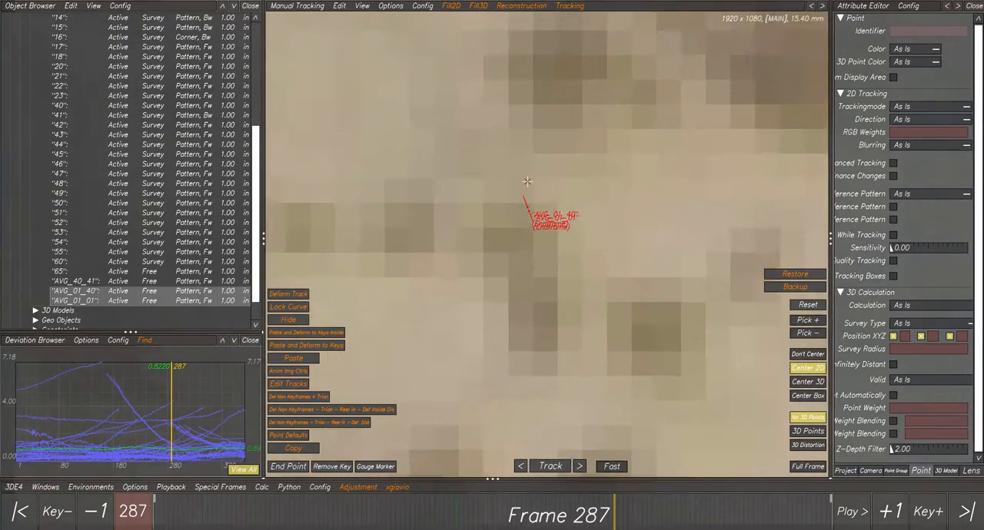
{"action": "mouse_move", "coordinate": [611, 494]}
{"action": "left_mouse_down"}
{"action": "mouse_move", "coordinate": [750, 500]}
{"action": "mouse_move", "coordinate": [279, 488]}
{"action": "mouse_move", "coordinate": [624, 477]}
{"action": "mouse_move", "coordinate": [712, 492]}
{"action": "mouse_move", "coordinate": [615, 492]}
{"action": "left_mouse_up"}
{"action": "scroll", "coordinate": [568, 311], "scroll_direction": "down", "scroll_amount": 8}
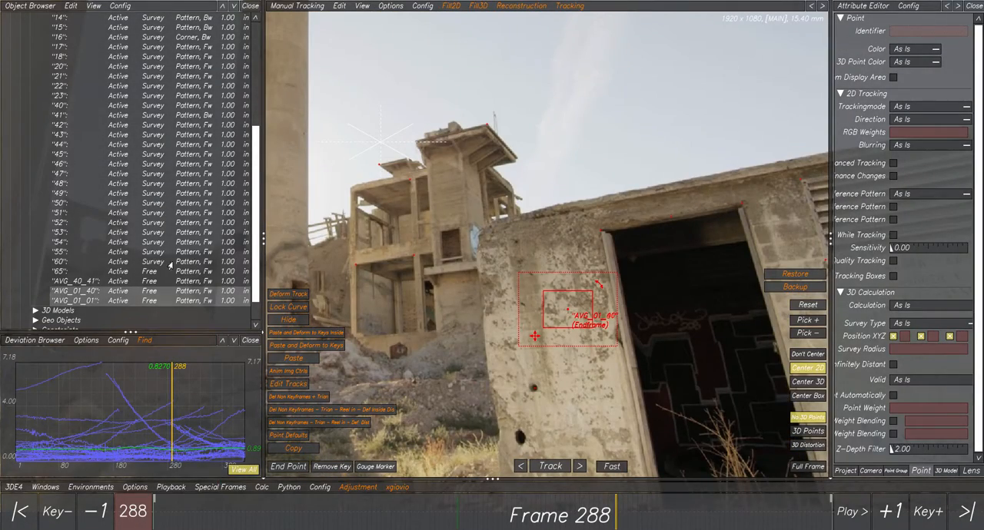
- Select averaged point AVG_01_40 alone at frame 288 and review the available Fill2D averaging scripts
{"action": "left_click", "coordinate": [85, 292]}
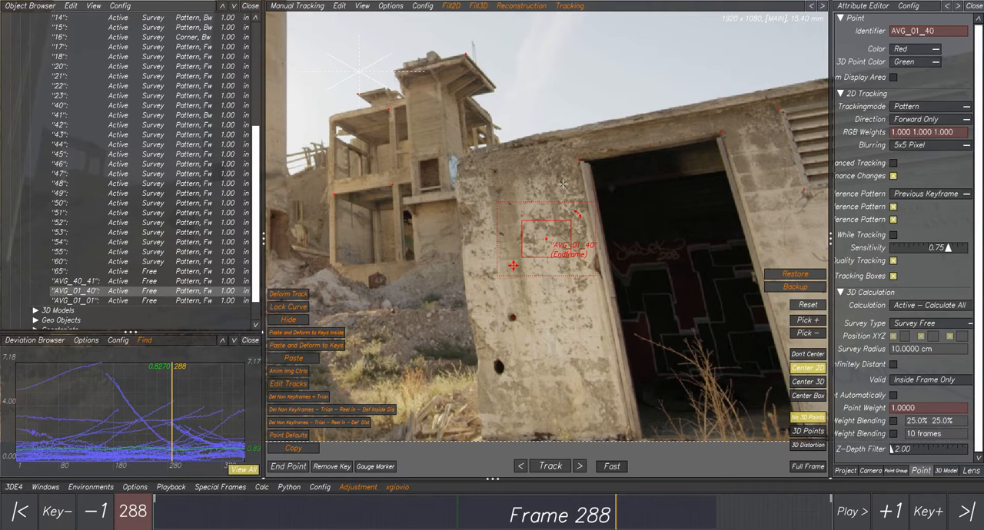
{"action": "scroll", "coordinate": [563, 184], "scroll_direction": "down", "scroll_amount": 3}
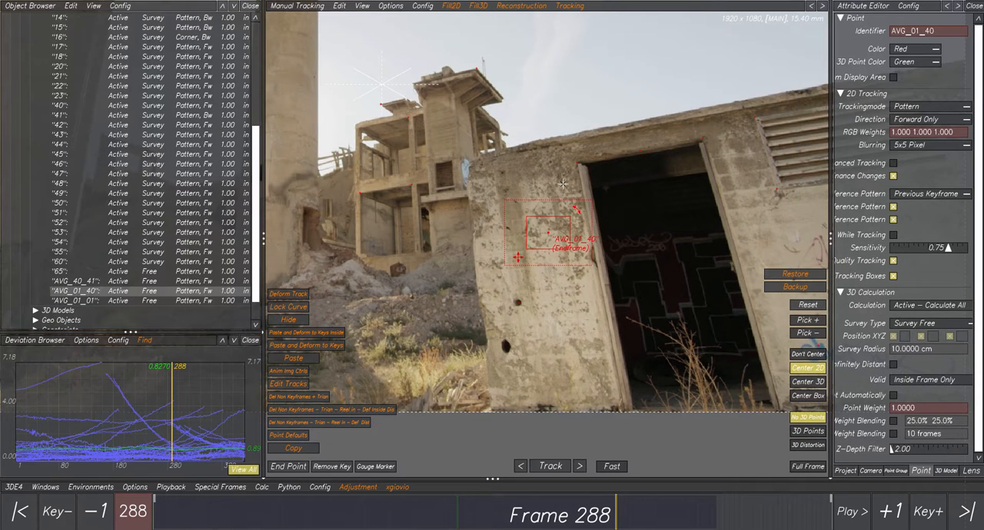
{"action": "scroll", "coordinate": [557, 215], "scroll_direction": "up", "scroll_amount": 3}
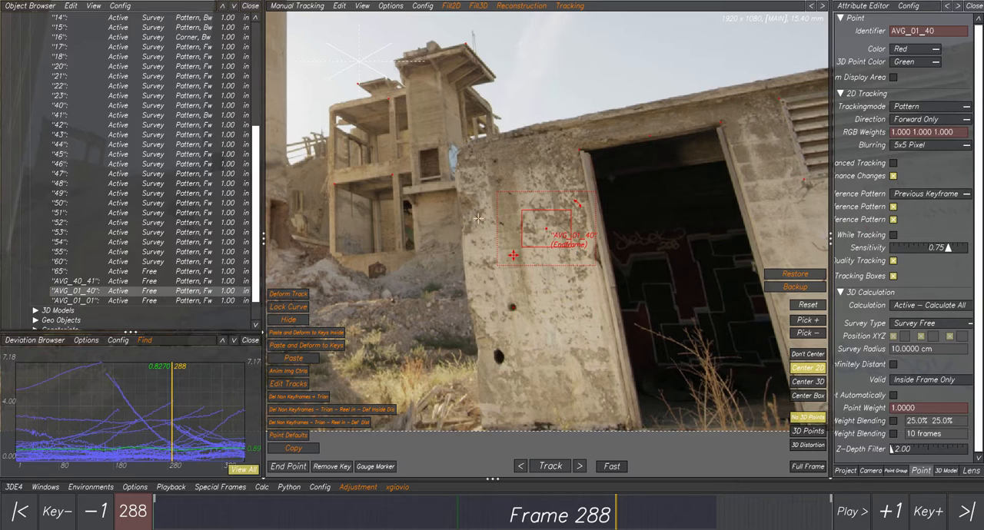
{"action": "left_click", "coordinate": [447, 6]}
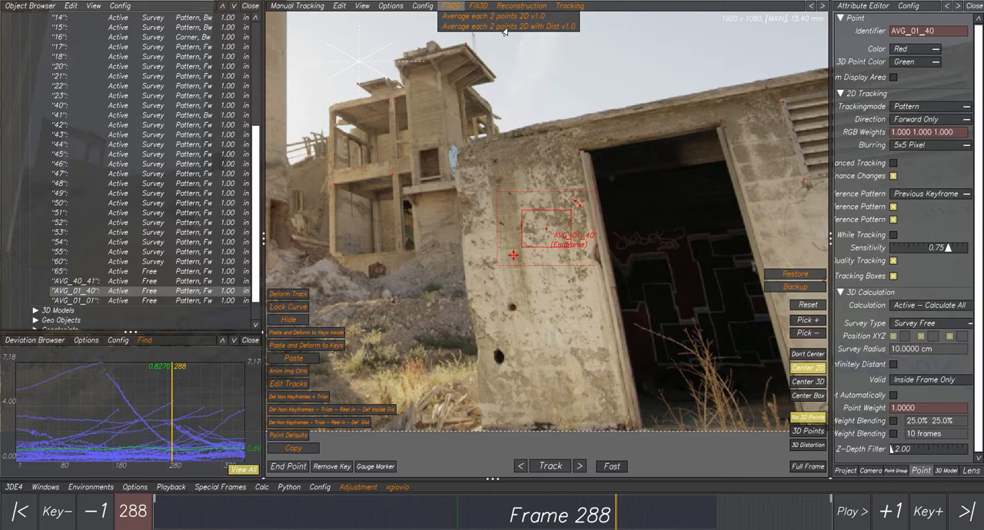
{"action": "left_click", "coordinate": [544, 29]}
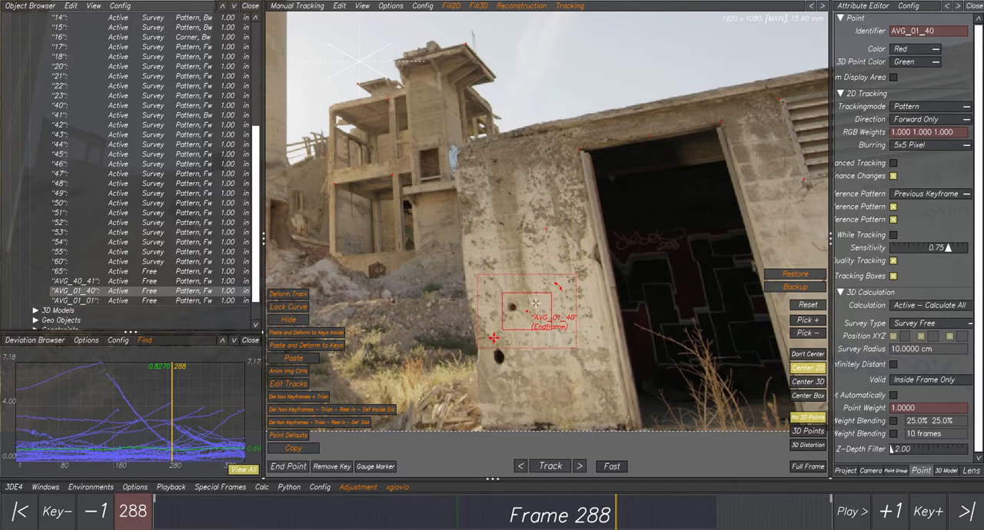
- Examine source points 01 and 40 one at a time at frame 288, and select both of them together
{"action": "left_click", "coordinate": [500, 302]}
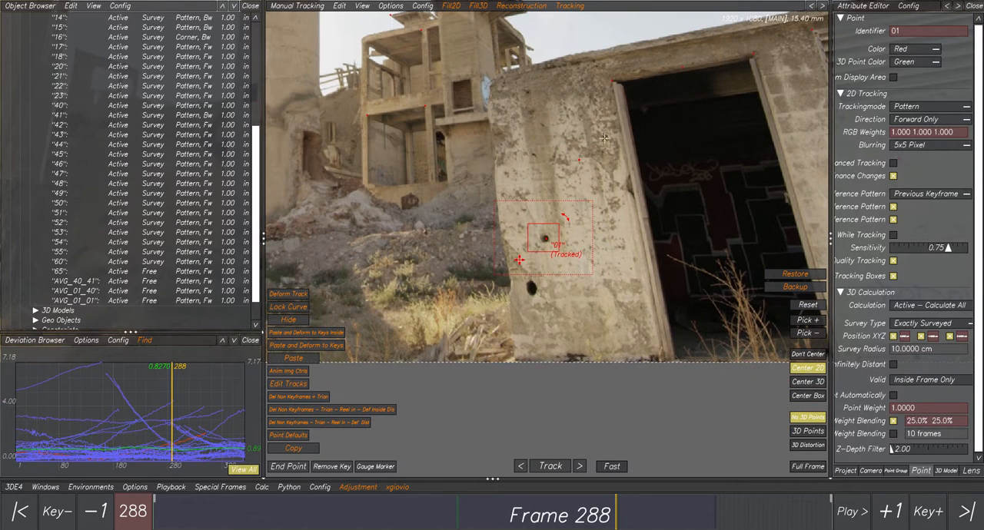
{"action": "left_click", "coordinate": [604, 76]}
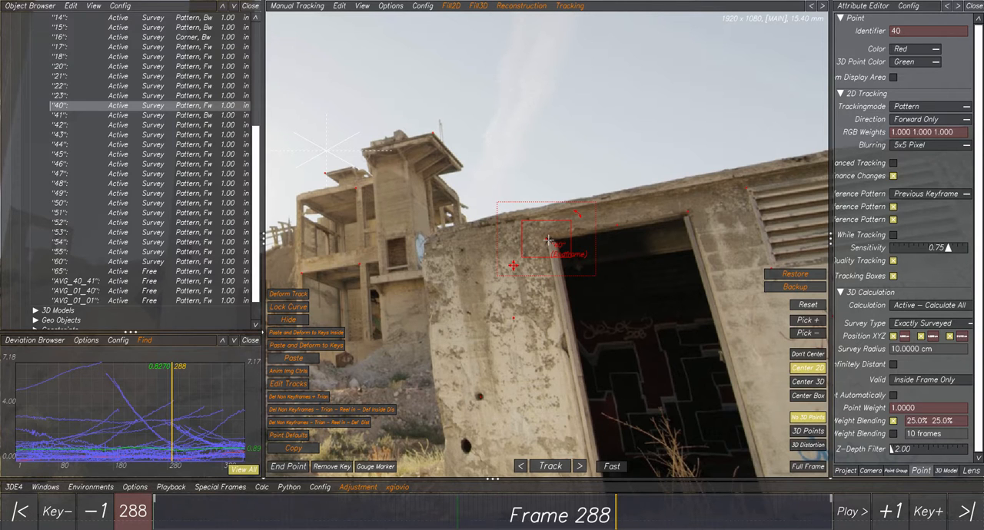
{"action": "scroll", "coordinate": [549, 240], "scroll_direction": "up", "scroll_amount": 3}
{"action": "scroll", "coordinate": [549, 240], "scroll_direction": "down", "scroll_amount": 4}
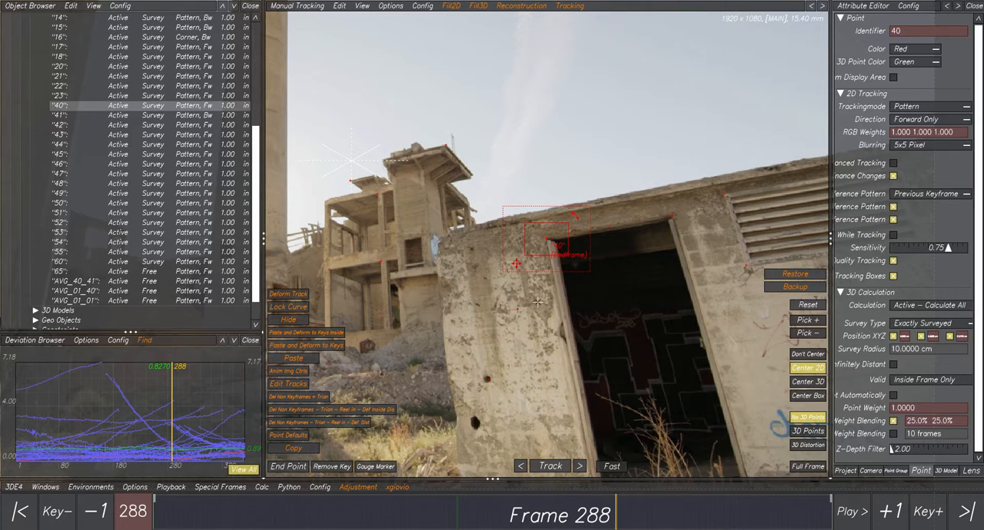
{"action": "right_click_drag", "start_coordinate": [542, 306], "coordinate": [547, 266], "text": "ctrl"}
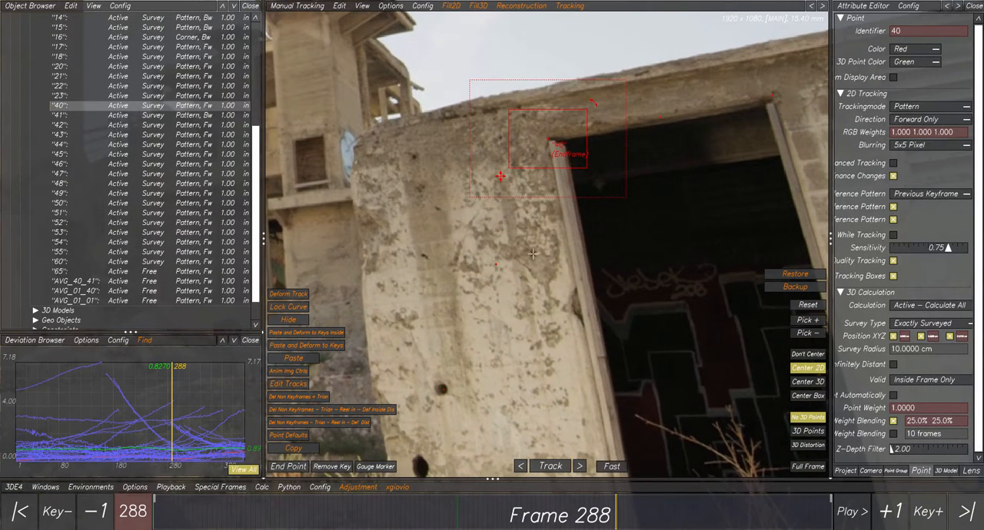
{"action": "left_click", "coordinate": [524, 246]}
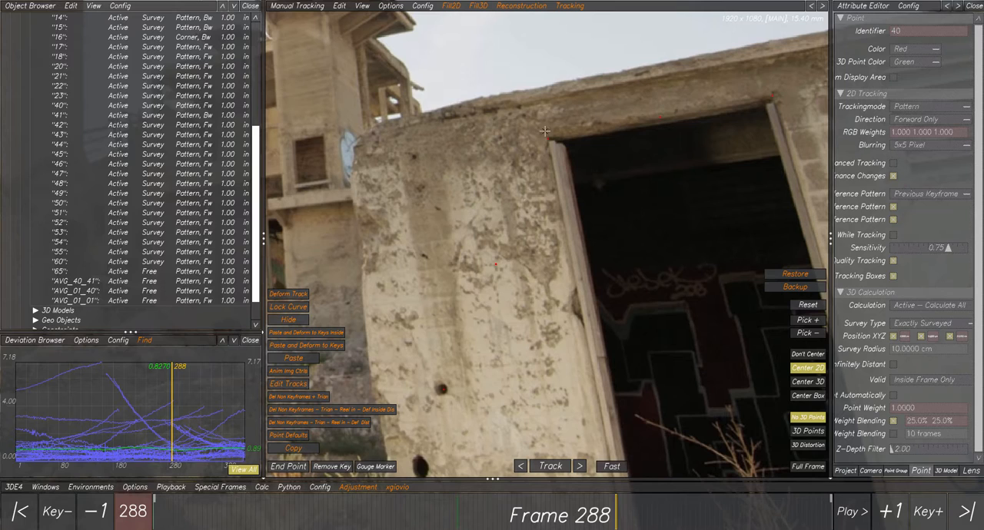
{"action": "left_click", "coordinate": [451, 6]}
{"action": "left_click", "coordinate": [450, 6]}
{"action": "scroll", "coordinate": [530, 254], "scroll_direction": "down", "scroll_amount": 2}
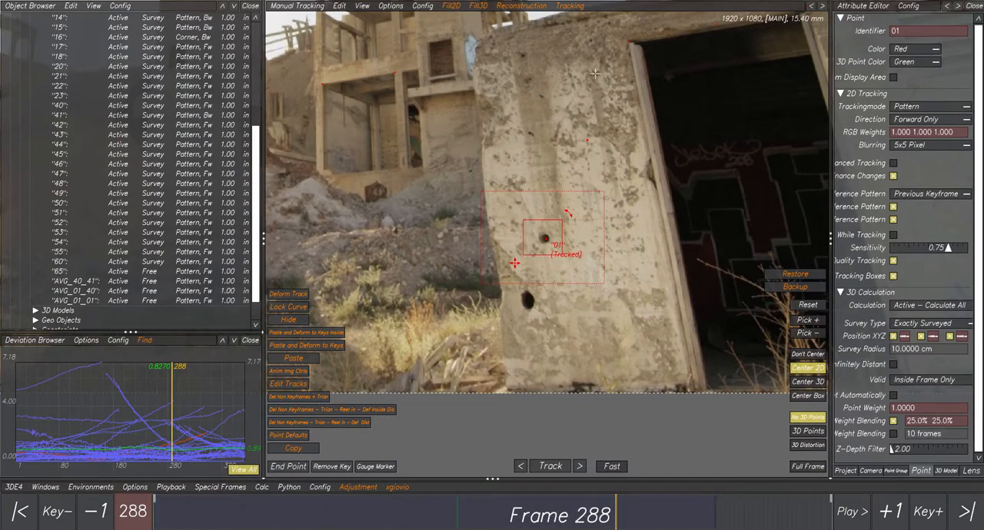
{"action": "left_click", "coordinate": [609, 35], "text": "ctrl"}
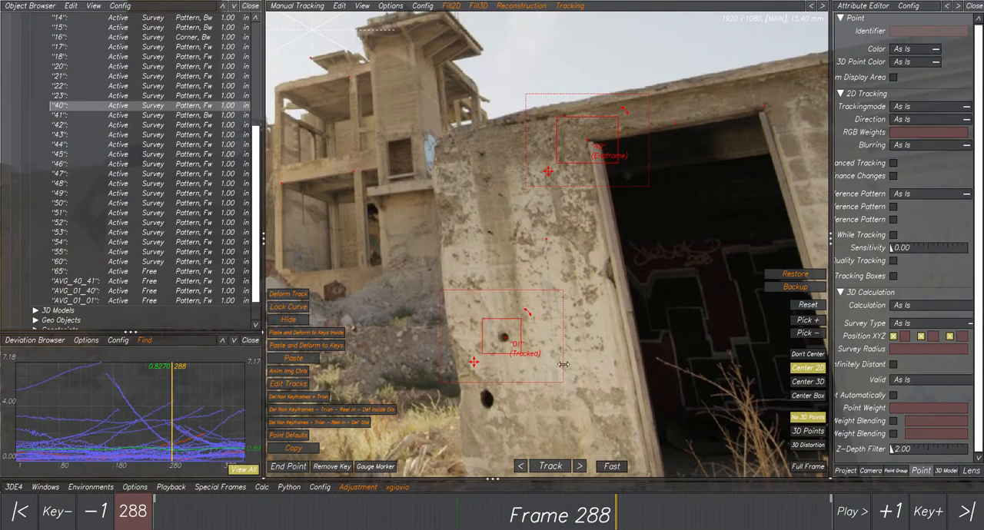
- Go to frame 1, select averaged points AVG_01_40 and AVG_01_01 together, and examine their positions up close
{"action": "left_click", "coordinate": [384, 516]}
{"action": "left_click_drag", "start_coordinate": [379, 516], "coordinate": [150, 516]}
{"action": "left_click", "coordinate": [536, 235]}
{"action": "left_click", "coordinate": [540, 237]}
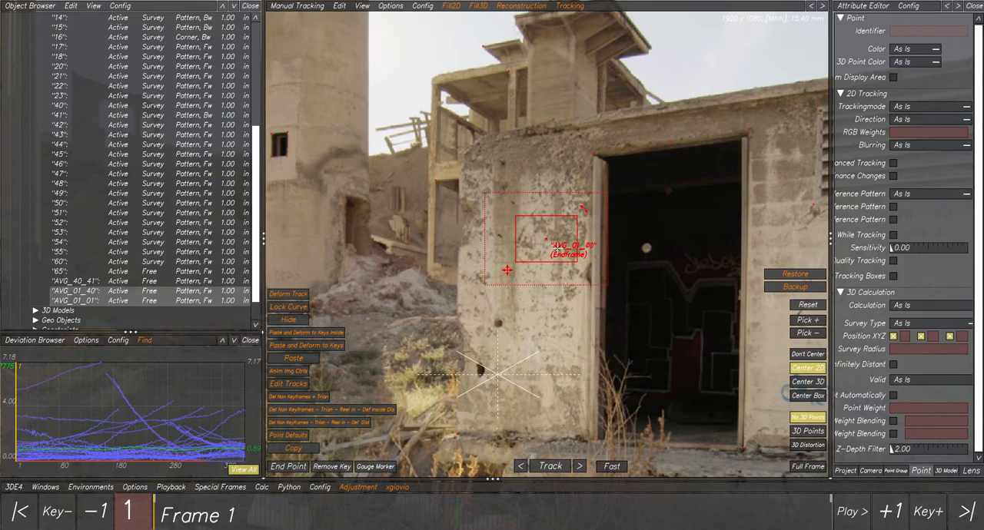
{"action": "scroll", "coordinate": [546, 239], "scroll_direction": "up", "scroll_amount": 3}
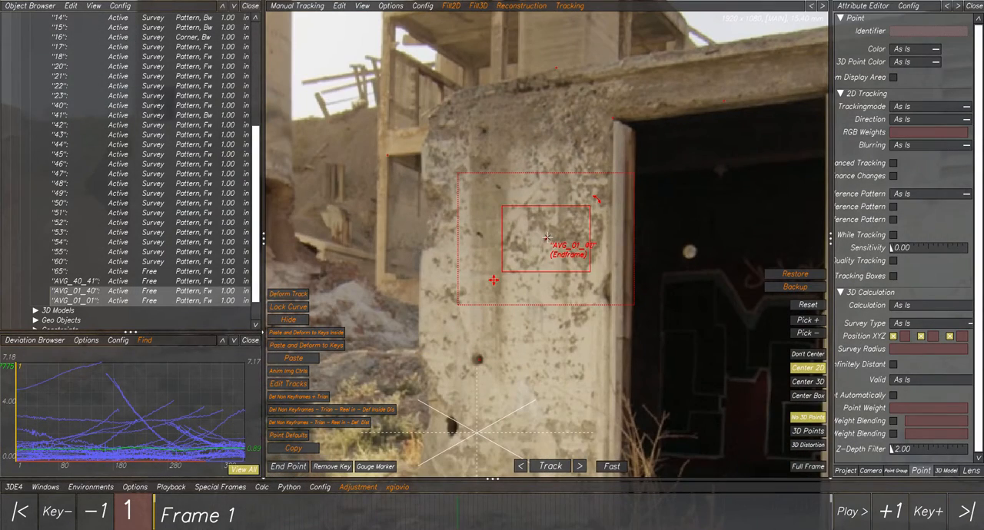
- Go to frame 64 and compare the positions of averaged points AVG_01_40 and AVG_01_01 up close
{"action": "mouse_move", "coordinate": [242, 516]}
{"action": "left_mouse_down"}
{"action": "mouse_move", "coordinate": [701, 501]}
{"action": "mouse_move", "coordinate": [256, 510]}
{"action": "left_mouse_up"}
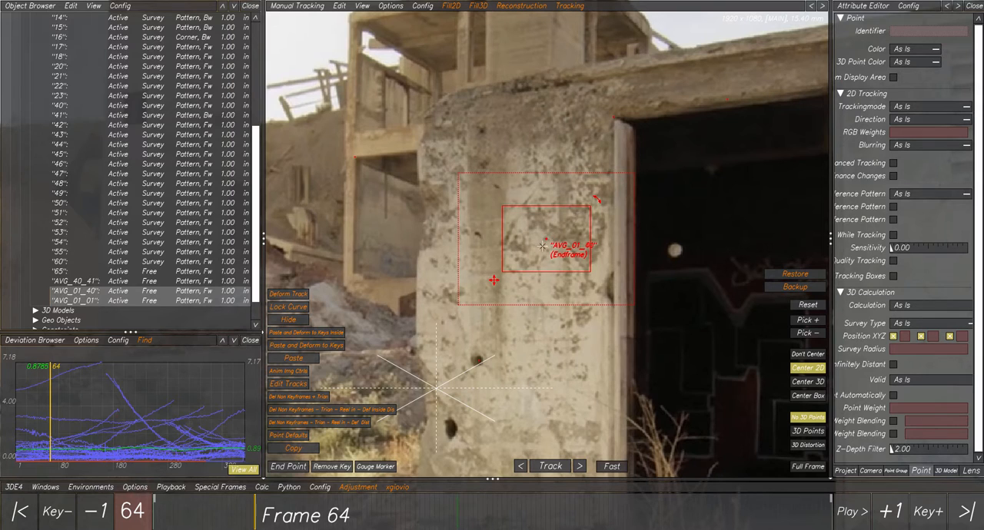
{"action": "scroll", "coordinate": [546, 240], "scroll_direction": "up", "scroll_amount": 4}
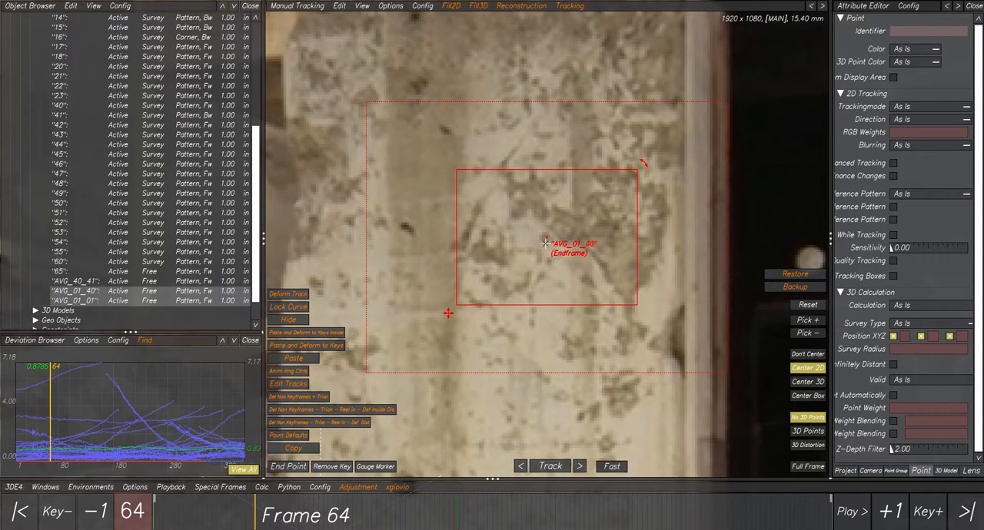
{"action": "scroll", "coordinate": [545, 243], "scroll_direction": "down", "scroll_amount": 6}
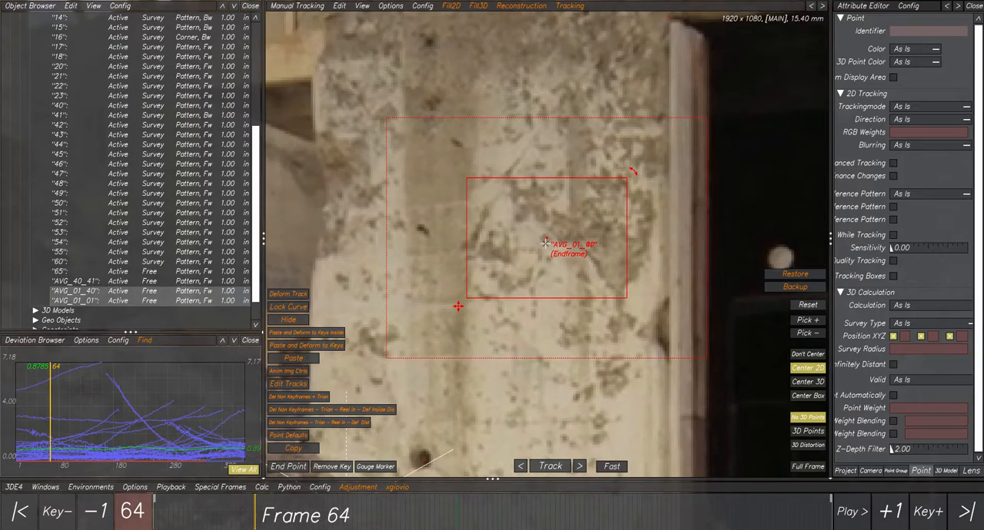
{"action": "scroll", "coordinate": [535, 245], "scroll_direction": "up", "scroll_amount": 3}
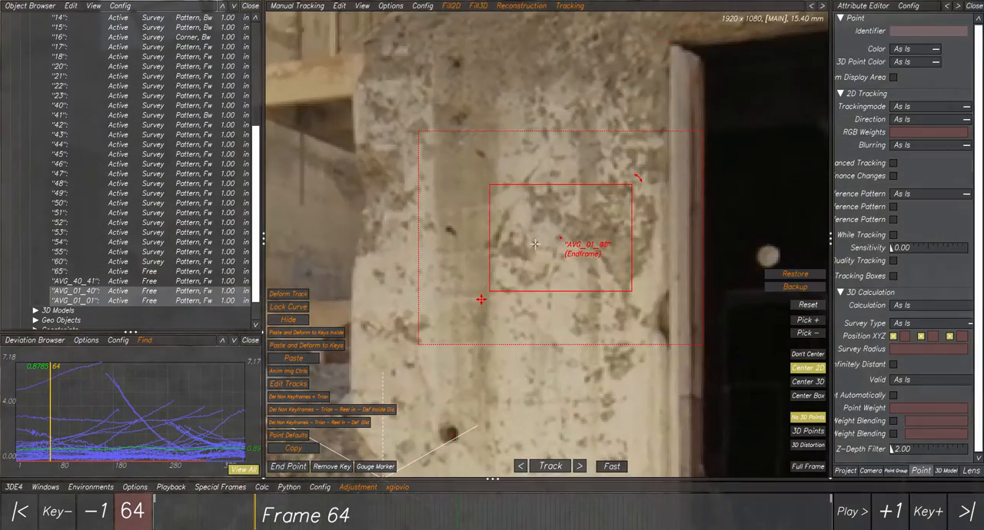
{"action": "scroll", "coordinate": [536, 245], "scroll_direction": "down", "scroll_amount": 3}
{"action": "scroll", "coordinate": [529, 252], "scroll_direction": "up", "scroll_amount": 1}
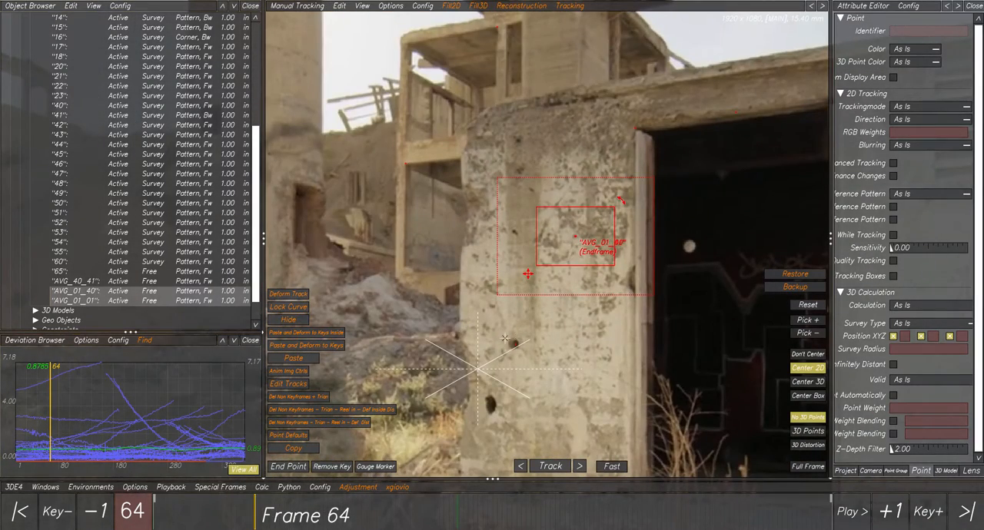
- Examine source point 01 at frames 64 and 1, and source point 40 at frames 1 and 119
{"action": "left_click_drag", "start_coordinate": [505, 338], "coordinate": [526, 360]}
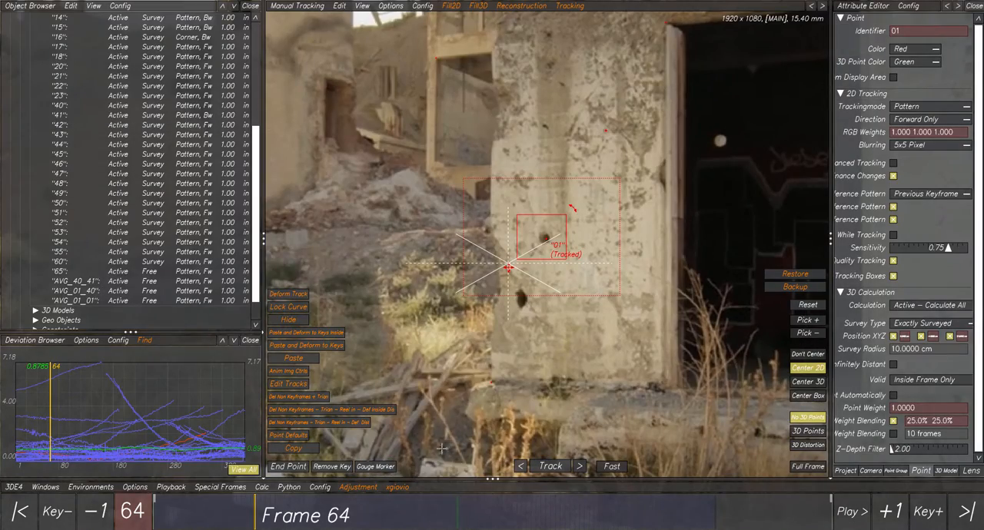
{"action": "left_click_drag", "start_coordinate": [251, 508], "coordinate": [155, 500]}
{"action": "left_click", "coordinate": [580, 199]}
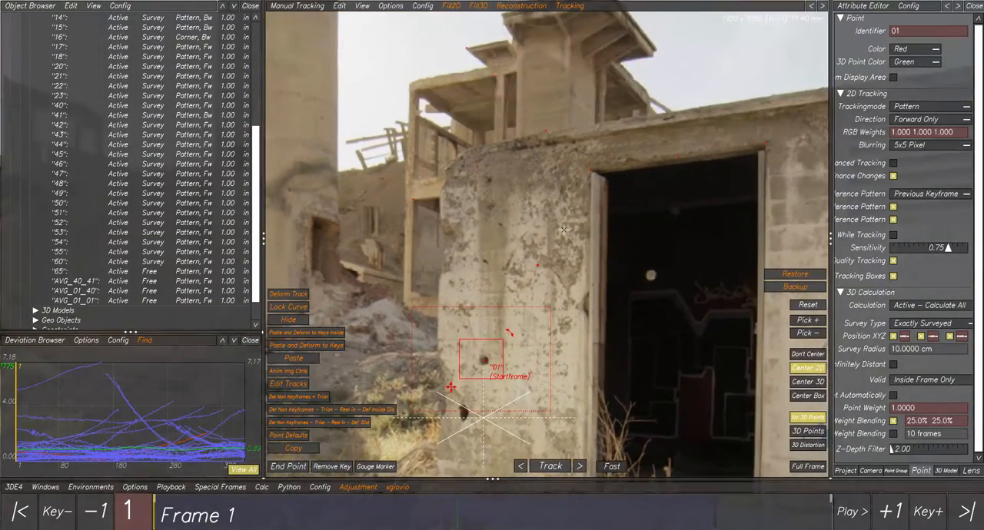
{"action": "scroll", "coordinate": [535, 290], "scroll_direction": "up", "scroll_amount": 2}
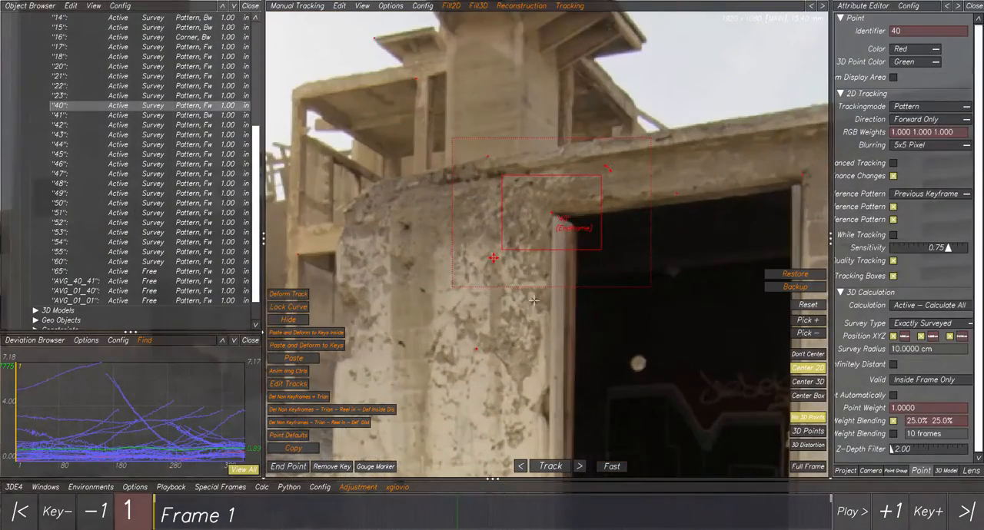
{"action": "left_click_drag", "start_coordinate": [223, 518], "coordinate": [343, 507]}
{"action": "scroll", "coordinate": [494, 374], "scroll_direction": "down", "scroll_amount": 2}
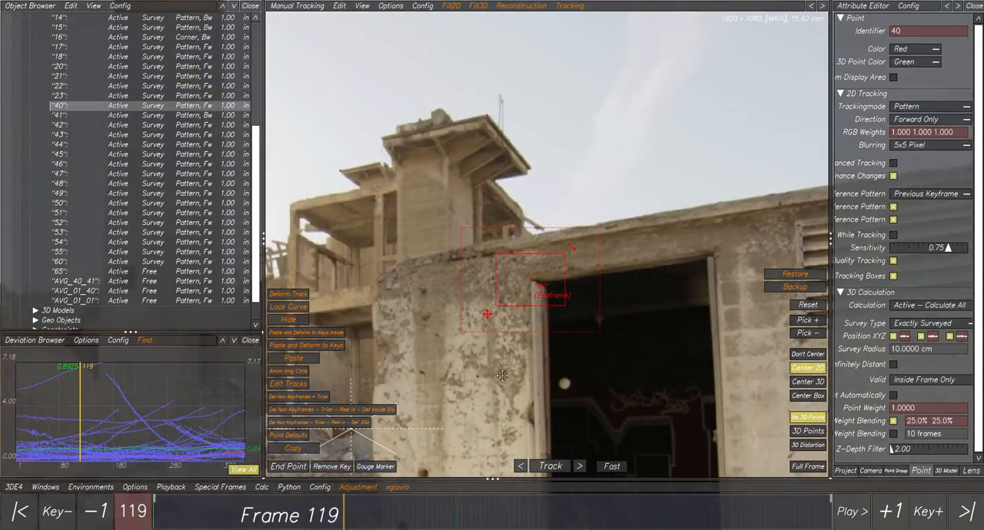
- Delete averaged point AVG_01_01 and select the remaining AVG_01_40 at frame 119
{"action": "middle_click_drag", "start_coordinate": [494, 374], "coordinate": [509, 284]}
{"action": "left_click", "coordinate": [495, 285]}
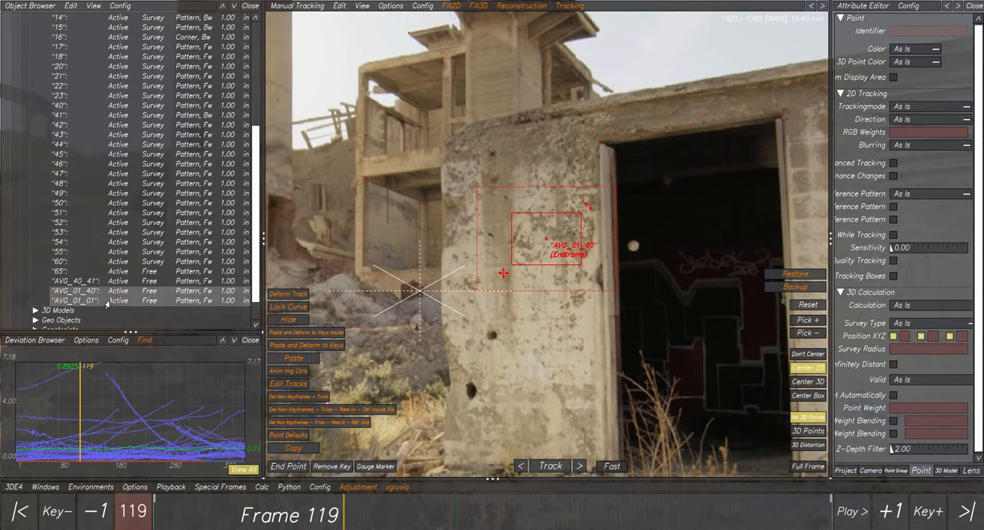
{"action": "left_click", "coordinate": [79, 300], "text": "ctrl"}
{"action": "scroll", "coordinate": [527, 280], "scroll_direction": "up", "scroll_amount": 3}
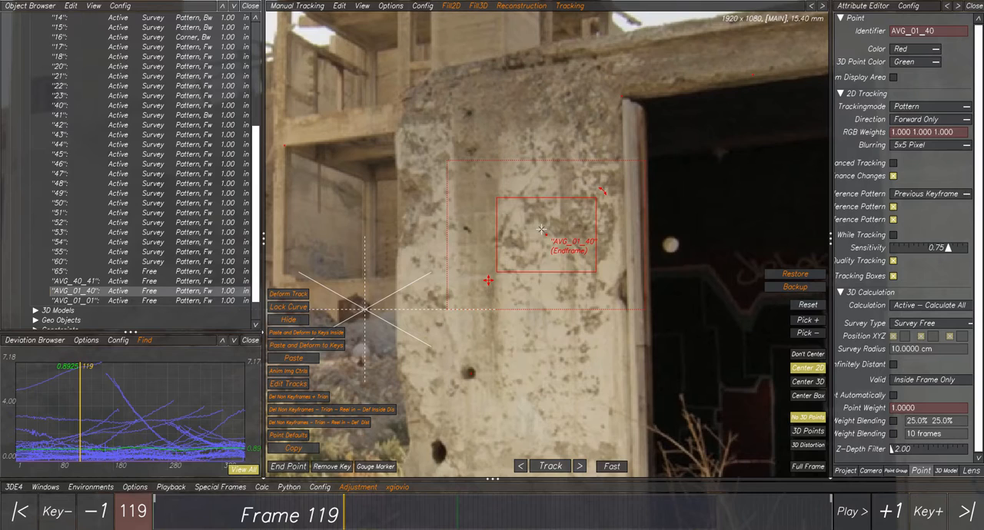
{"action": "left_click", "coordinate": [85, 301]}
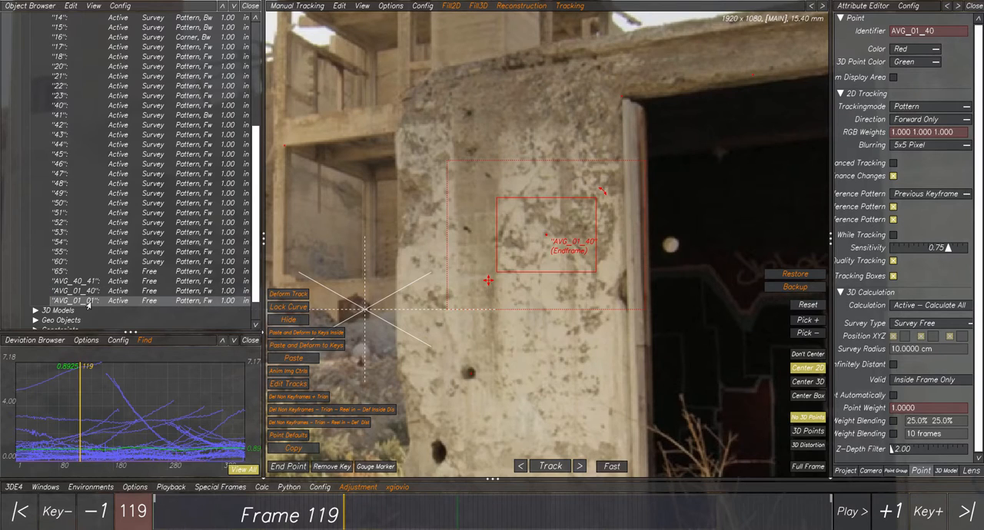
{"action": "key", "text": "Delete"}
{"action": "left_click", "coordinate": [507, 296]}
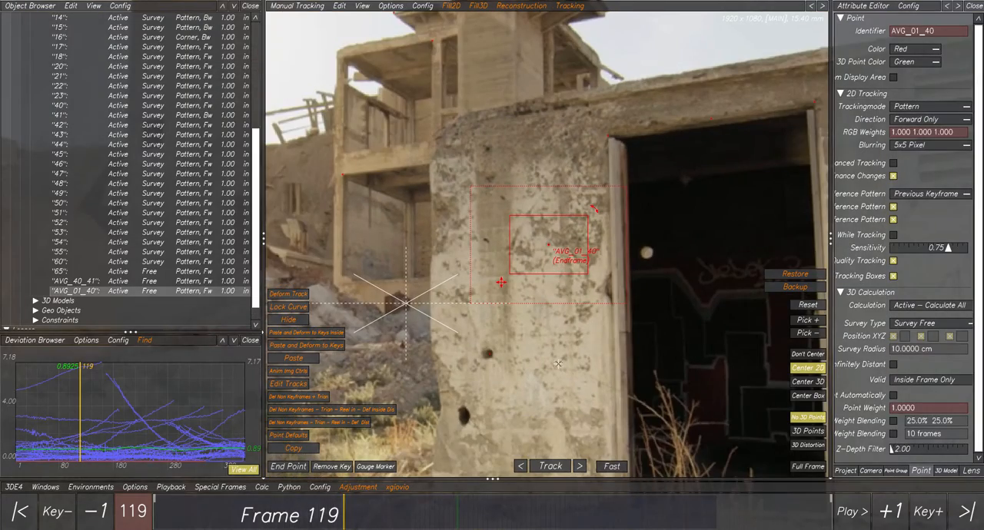
- Review how averaged point AVG_01_40 follows the wall through frames 194, 219, 246, 221, 257 and 287
{"action": "left_click_drag", "start_coordinate": [346, 511], "coordinate": [464, 499]}
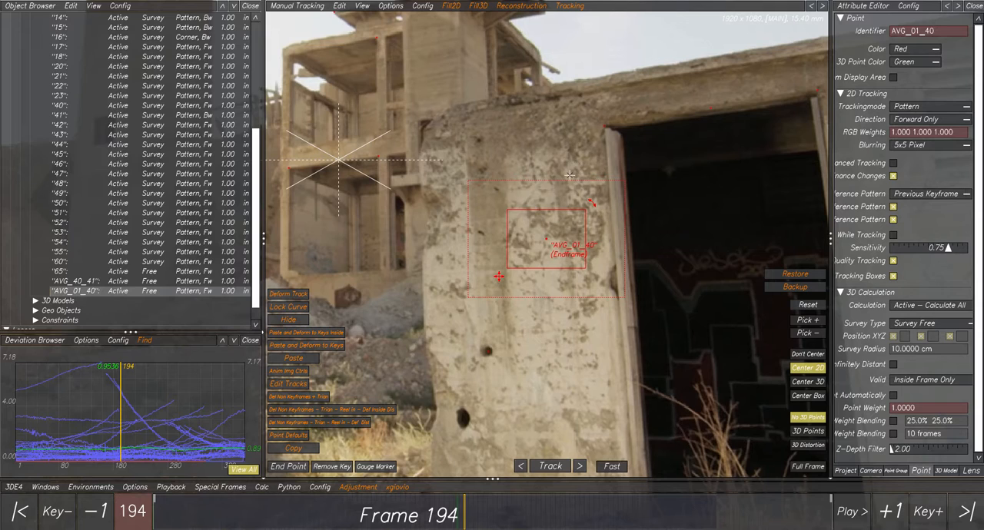
{"action": "left_click_drag", "start_coordinate": [424, 511], "coordinate": [507, 469]}
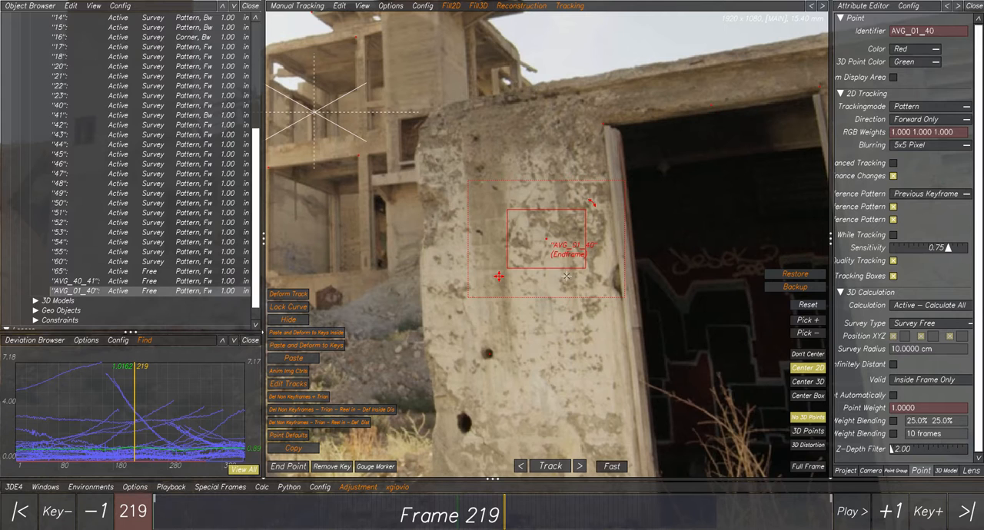
{"action": "left_click_drag", "start_coordinate": [455, 516], "coordinate": [548, 515]}
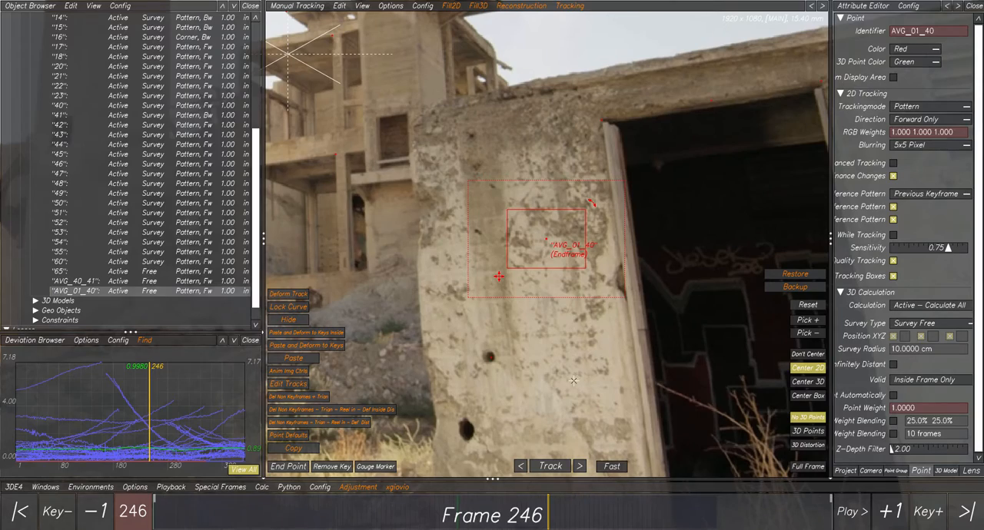
{"action": "left_click_drag", "start_coordinate": [376, 516], "coordinate": [506, 512]}
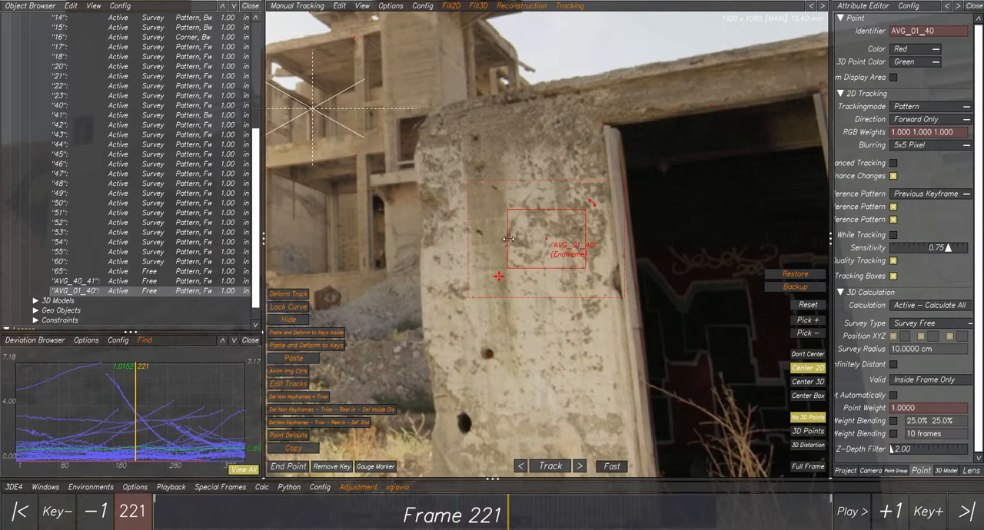
{"action": "left_click_drag", "start_coordinate": [252, 509], "coordinate": [435, 512]}
{"action": "left_click_drag", "start_coordinate": [378, 480], "coordinate": [566, 453]}
{"action": "scroll", "coordinate": [560, 295], "scroll_direction": "up", "scroll_amount": 6}
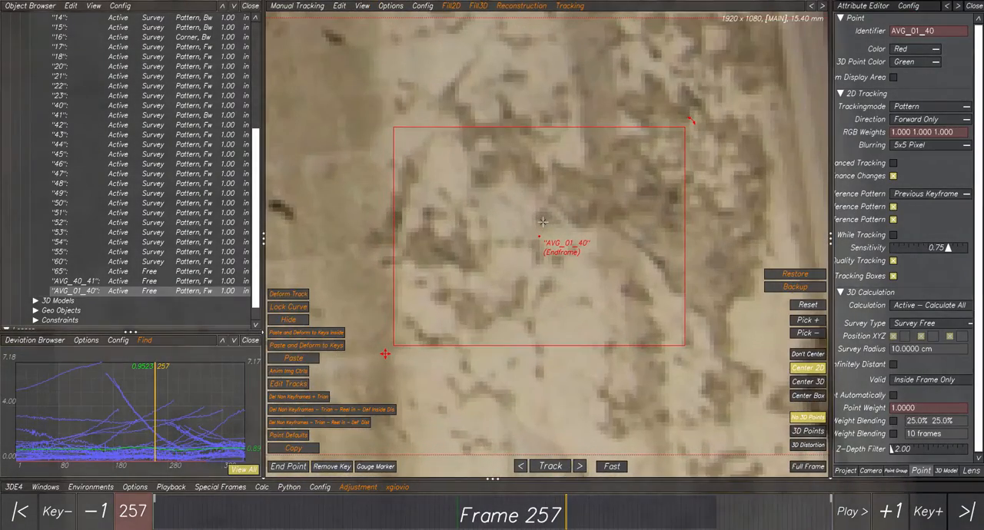
{"action": "left_click_drag", "start_coordinate": [581, 521], "coordinate": [614, 492]}
{"action": "scroll", "coordinate": [613, 285], "scroll_direction": "down", "scroll_amount": 5}
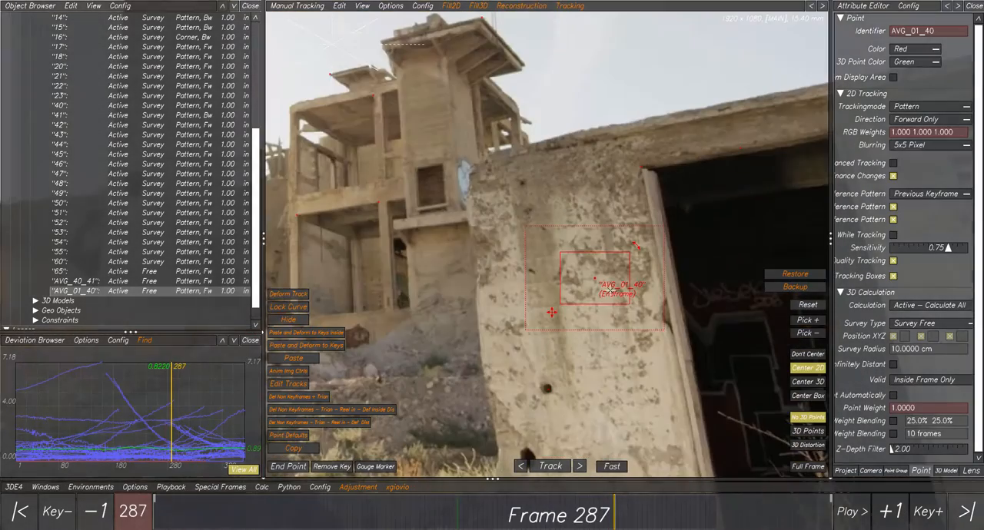
- Clear the point selection at frame 287 and display the 3D points with distortion applied
{"action": "middle_click_drag", "start_coordinate": [661, 288], "coordinate": [569, 264]}
{"action": "left_click", "coordinate": [604, 259]}
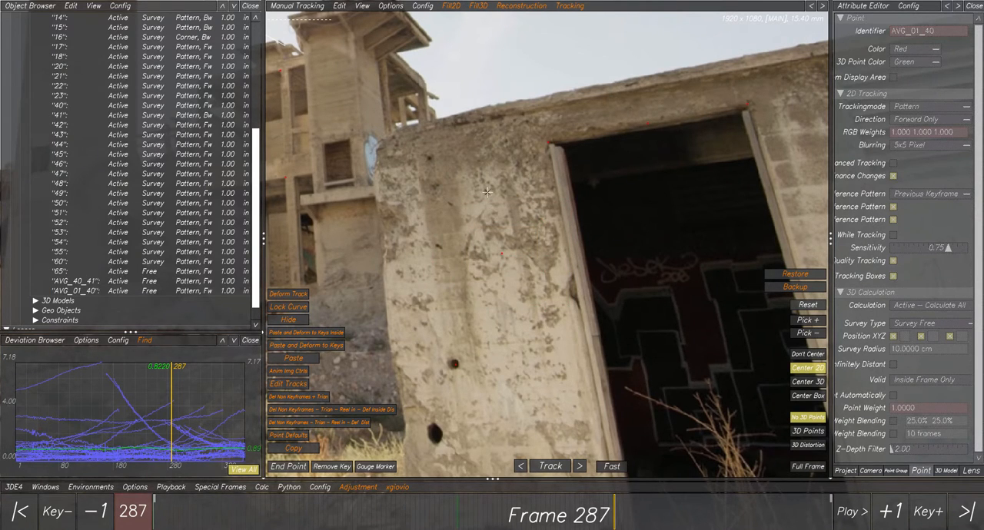
{"action": "scroll", "coordinate": [516, 262], "scroll_direction": "down", "scroll_amount": 2}
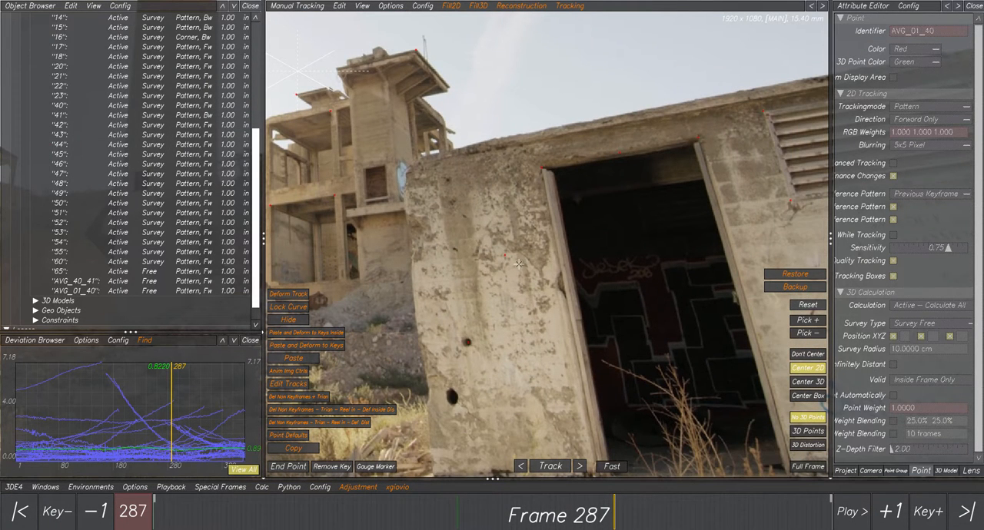
{"action": "left_click", "coordinate": [808, 431]}
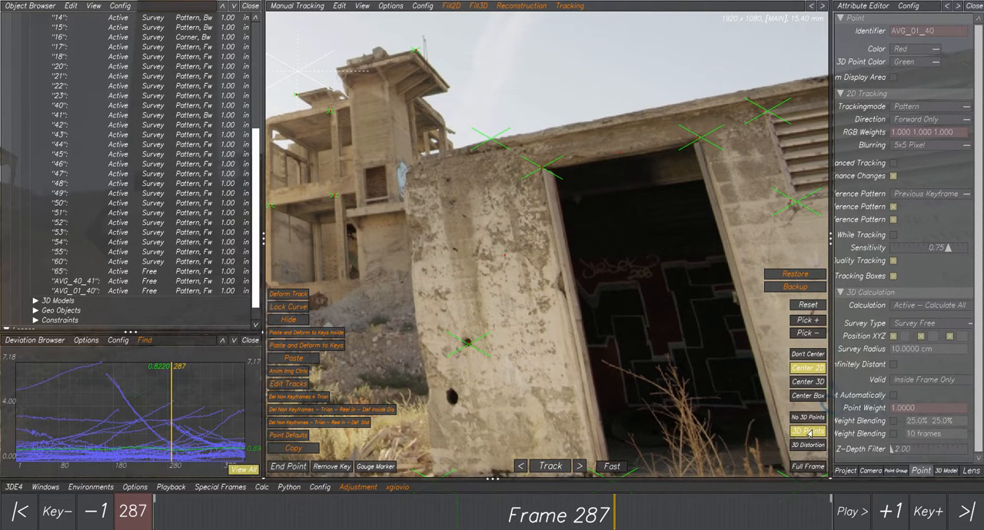
{"action": "left_click", "coordinate": [806, 446]}
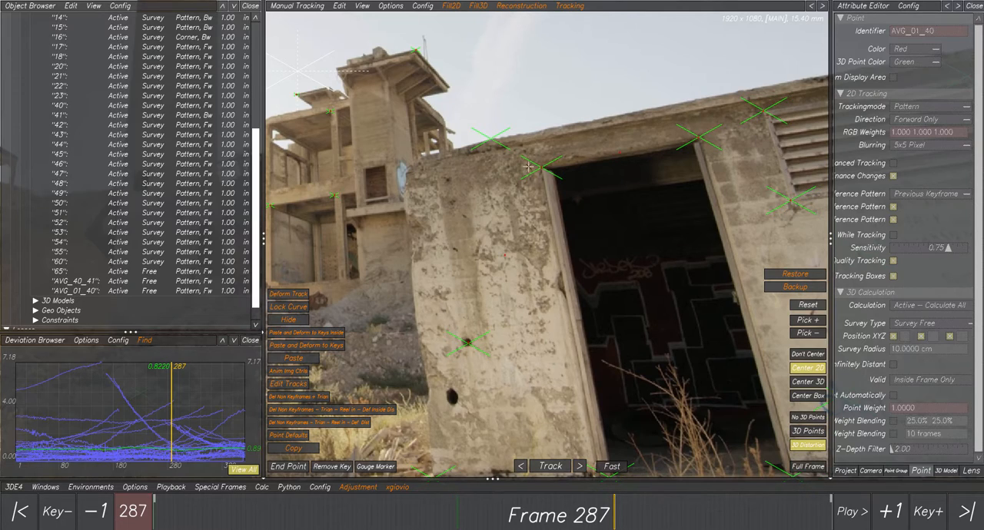
- Check the distorted 3D points at frames 244 and 268, and select source point 01 at frame 255
{"action": "mouse_move", "coordinate": [606, 516]}
{"action": "left_mouse_down"}
{"action": "mouse_move", "coordinate": [379, 516]}
{"action": "mouse_move", "coordinate": [545, 516]}
{"action": "left_mouse_up"}
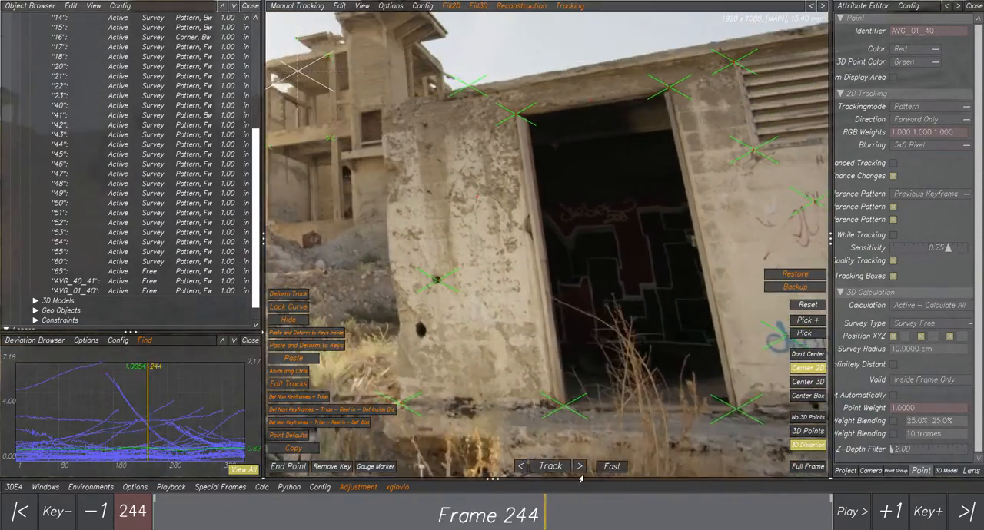
{"action": "left_click_drag", "start_coordinate": [582, 478], "coordinate": [583, 475]}
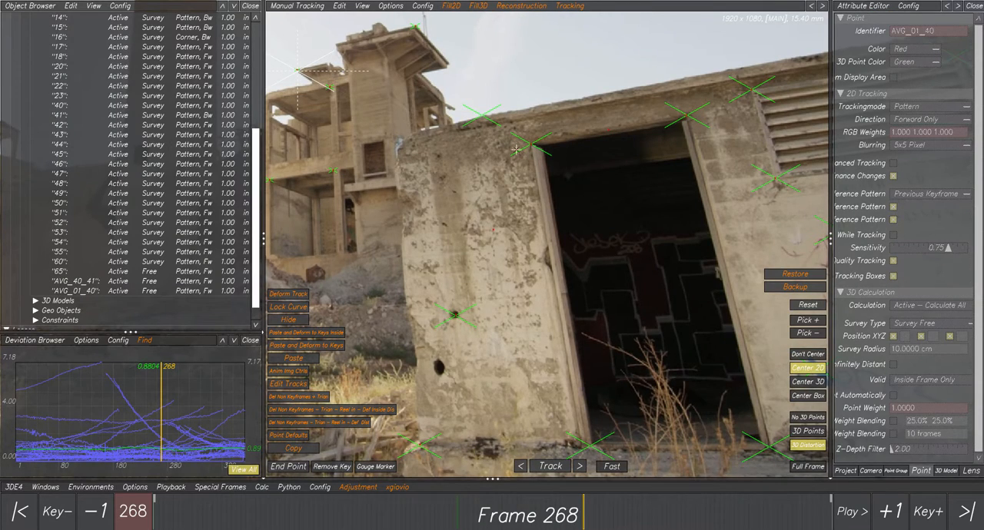
{"action": "left_click", "coordinate": [454, 312]}
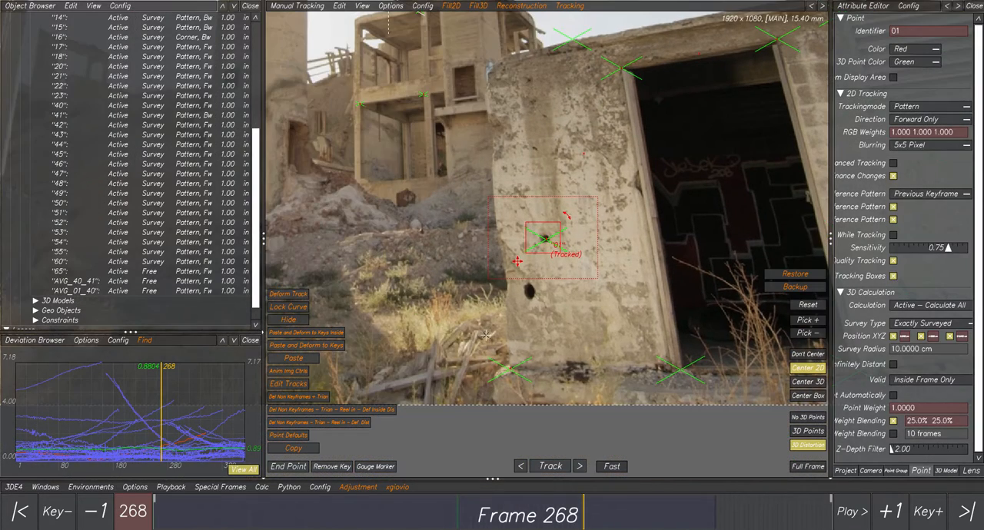
{"action": "left_click_drag", "start_coordinate": [564, 518], "coordinate": [538, 502]}
{"action": "left_click", "coordinate": [475, 6]}
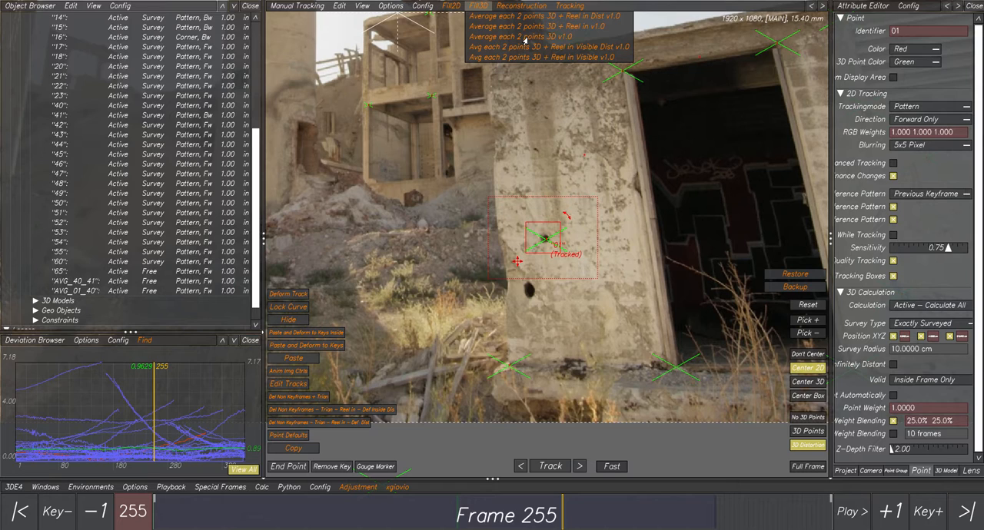
{"action": "left_click", "coordinate": [592, 78]}
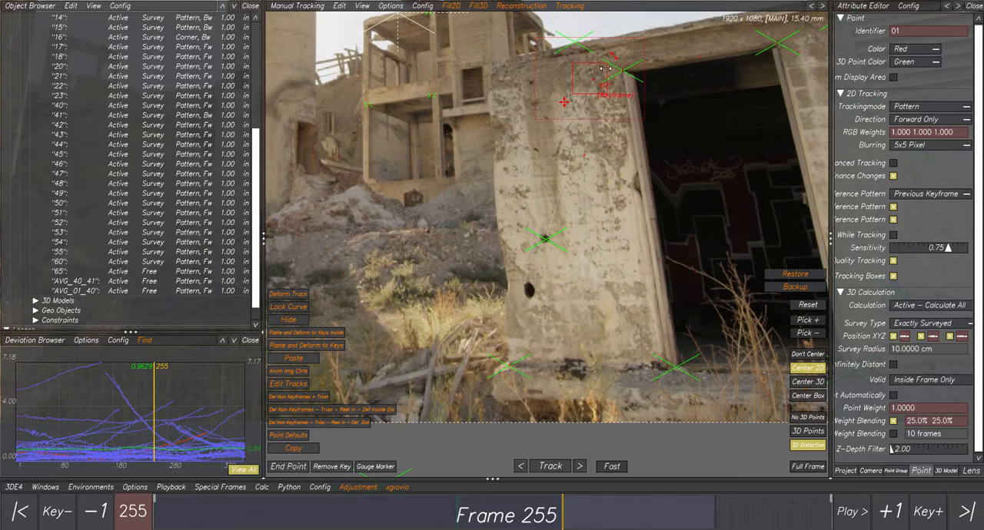
{"action": "key", "text": "ctrl+z"}
- Add source point 40 to the selection and average both points with the Fill3D script "Average each 2 points 3D v1.0"
{"action": "left_click_drag", "start_coordinate": [612, 58], "coordinate": [641, 94], "text": "shift"}
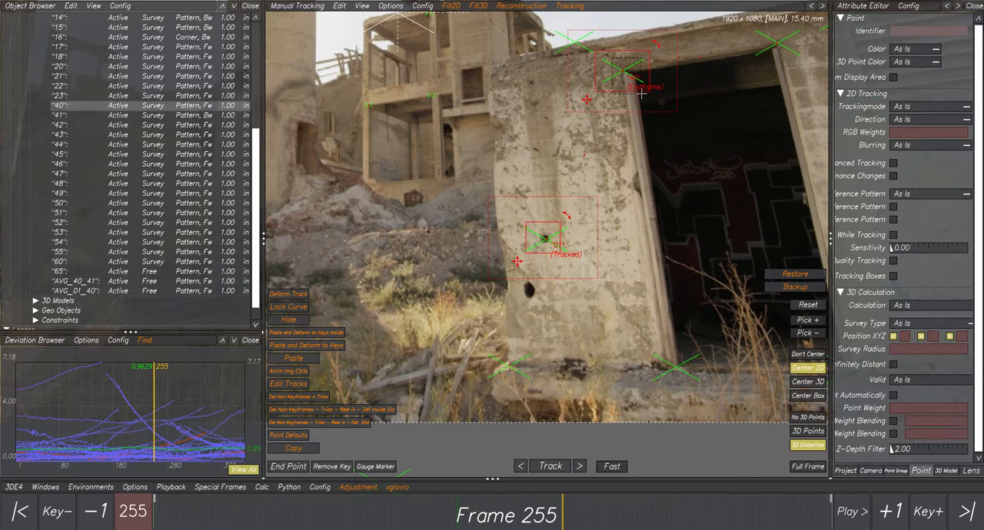
{"action": "left_click", "coordinate": [478, 6]}
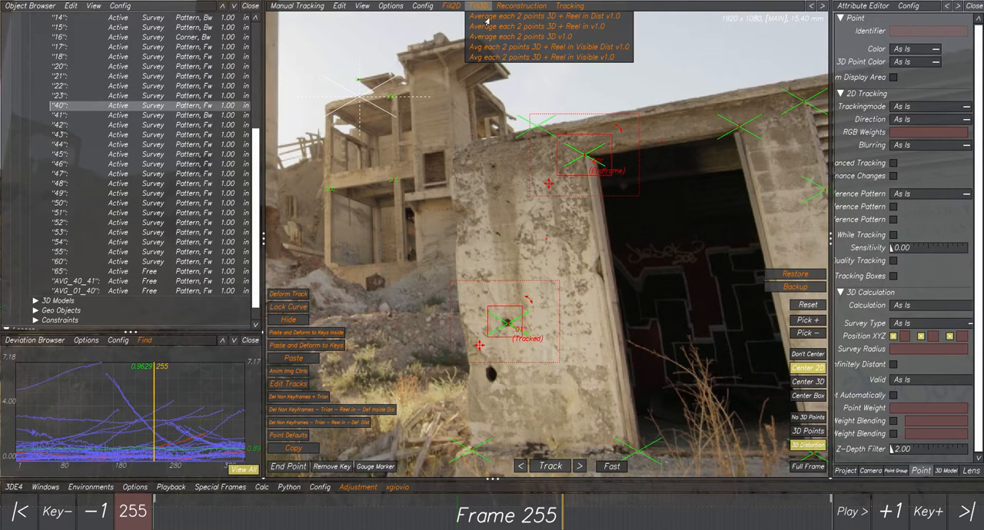
{"action": "left_click", "coordinate": [525, 37]}
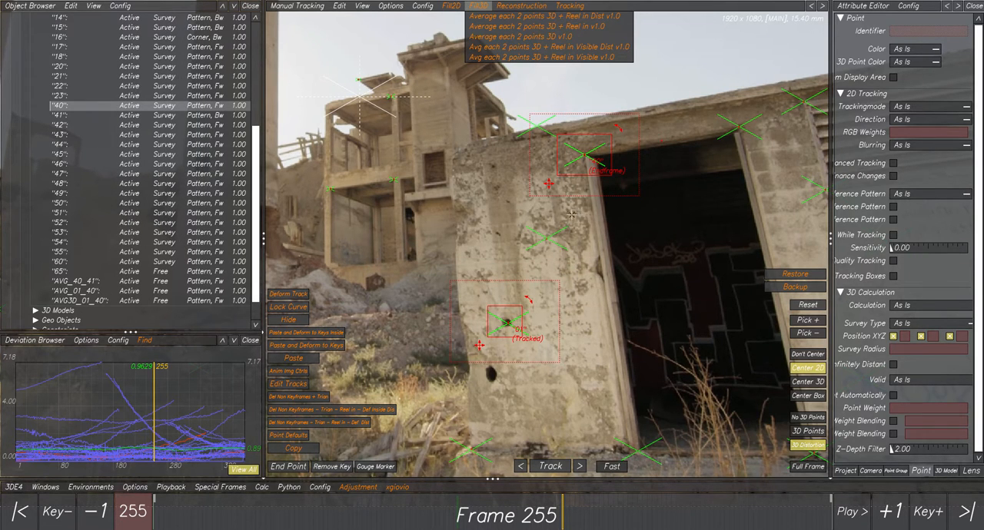
- Select the 3D-averaged point AVG3D_01_40 together with AVG_01_40 and compare their positions up close at frame 255
{"action": "left_click", "coordinate": [78, 303]}
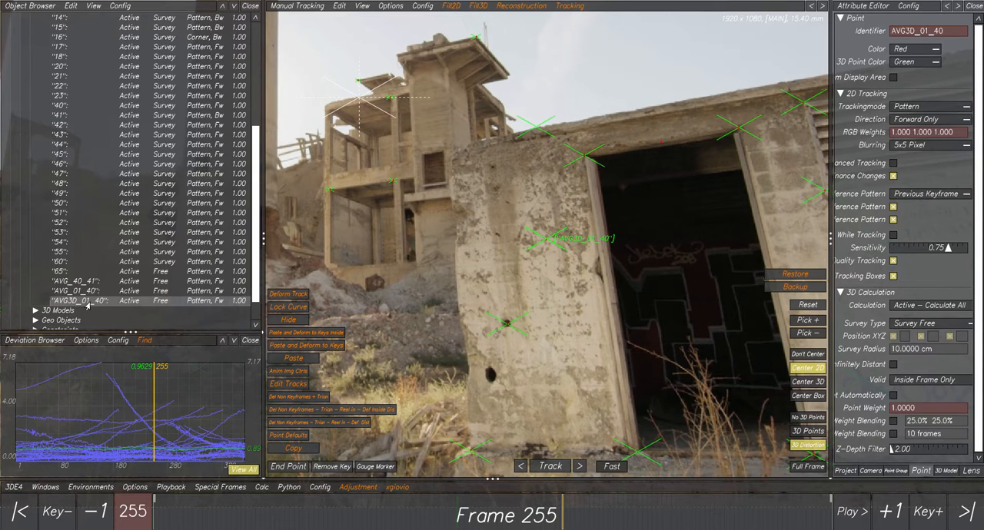
{"action": "left_click_drag", "start_coordinate": [527, 226], "coordinate": [561, 252]}
{"action": "scroll", "coordinate": [549, 241], "scroll_direction": "up", "scroll_amount": 8}
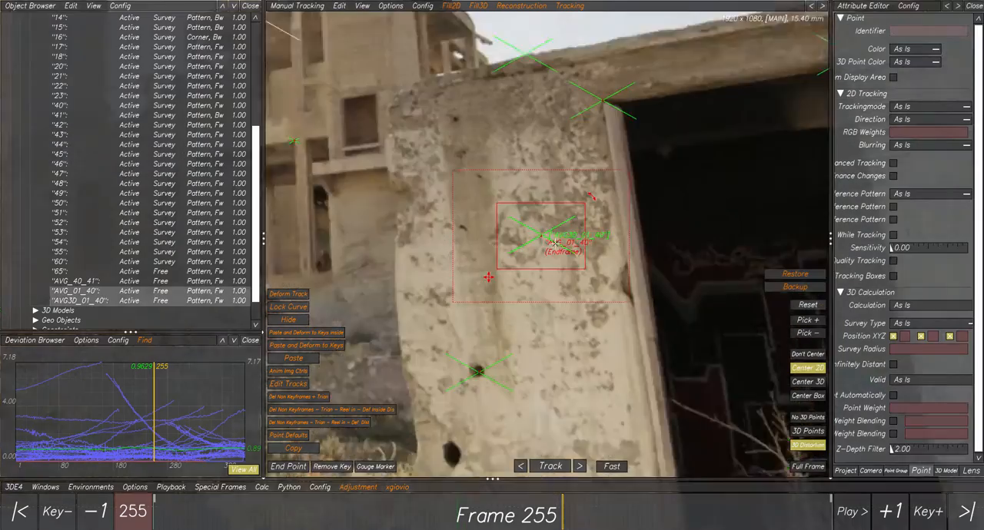
- Delete the 2D-averaged points AVG_40_41 and AVG_01_40 from the point list
{"action": "left_click", "coordinate": [66, 281]}
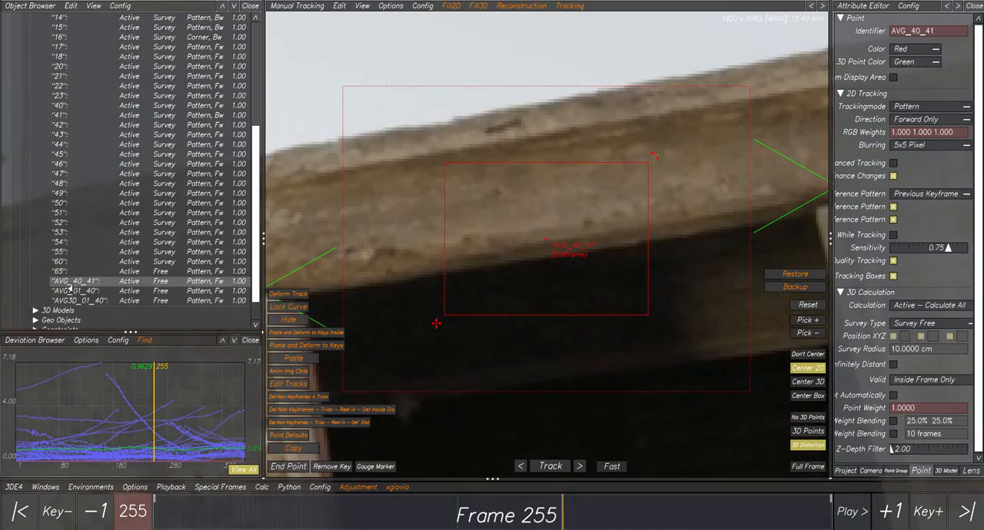
{"action": "left_click", "coordinate": [74, 292], "text": "ctrl"}
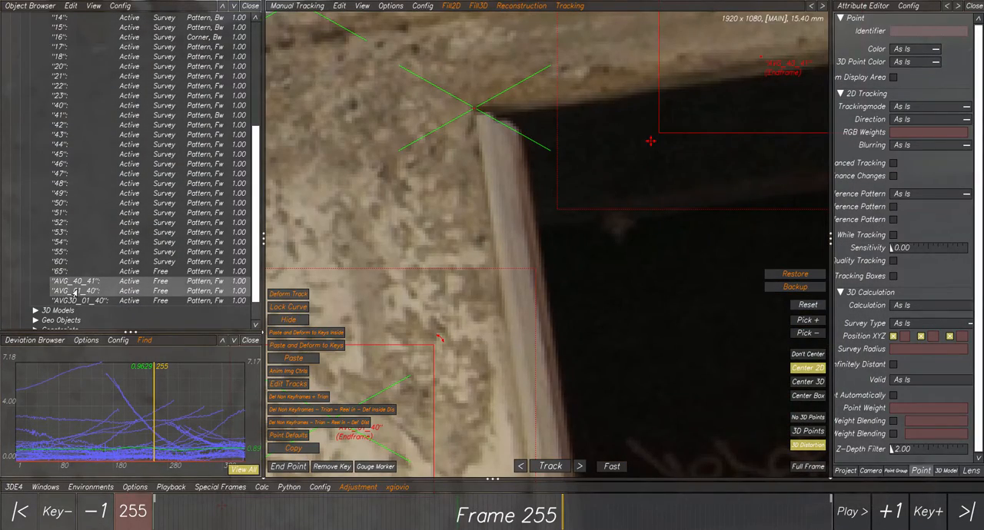
{"action": "key", "text": "Delete"}
{"action": "left_click", "coordinate": [504, 294]}
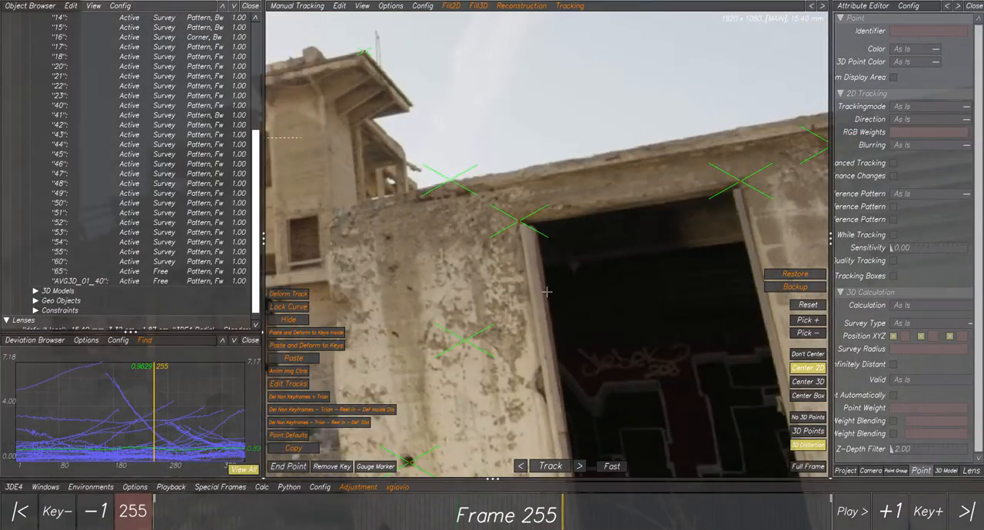
{"action": "scroll", "coordinate": [546, 292], "scroll_direction": "down", "scroll_amount": 3}
{"action": "middle_click_drag", "start_coordinate": [470, 304], "coordinate": [499, 233]}
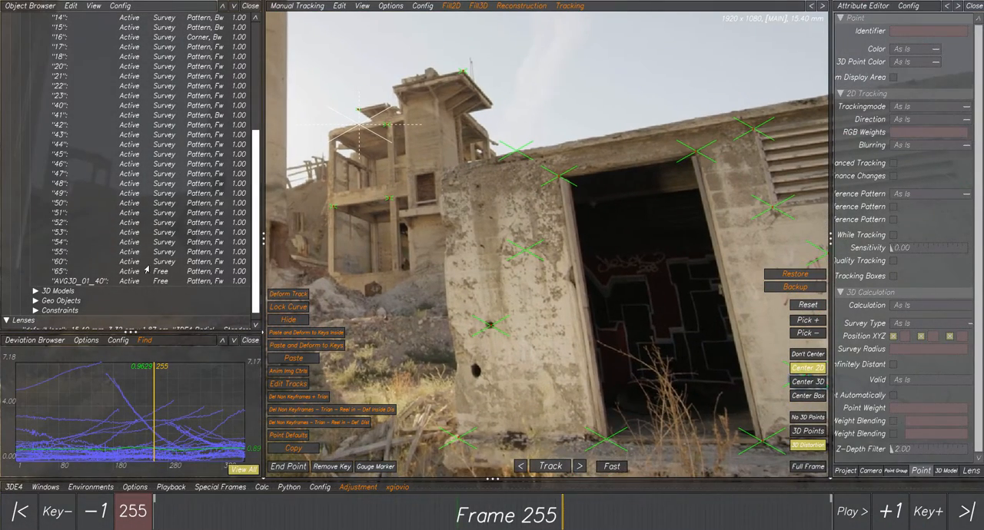
- Select the point AVG3D_01_40 and display it up close in the 3D Orientation view
{"action": "left_click", "coordinate": [80, 282]}
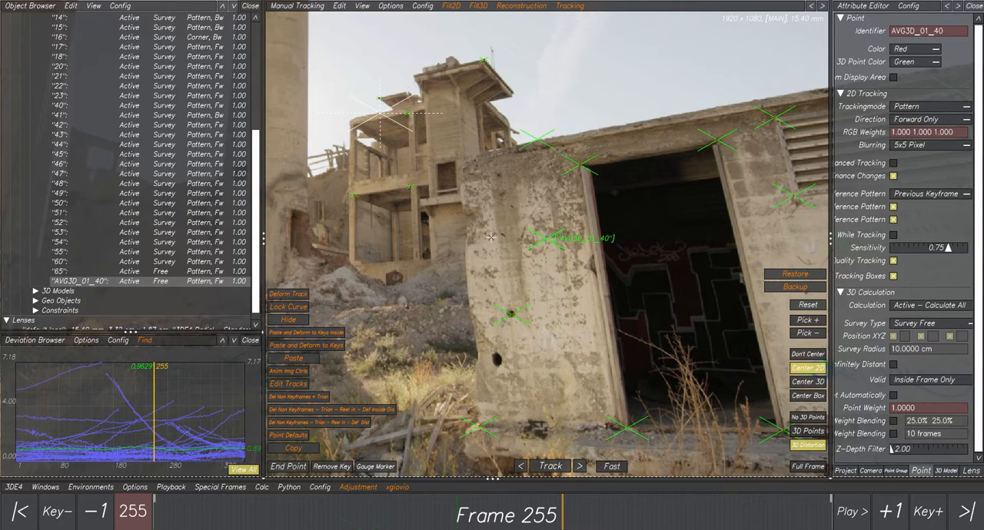
{"action": "left_click", "coordinate": [291, 6]}
{"action": "left_click", "coordinate": [296, 67]}
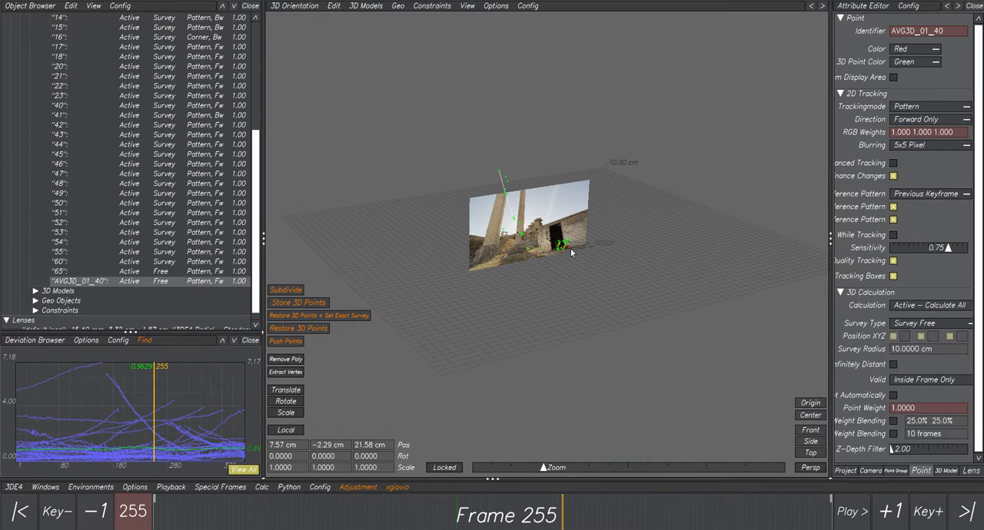
{"action": "left_click_drag", "start_coordinate": [570, 249], "coordinate": [581, 246], "text": "alt"}
{"action": "right_click_drag", "start_coordinate": [581, 246], "coordinate": [681, 252], "text": "alt"}
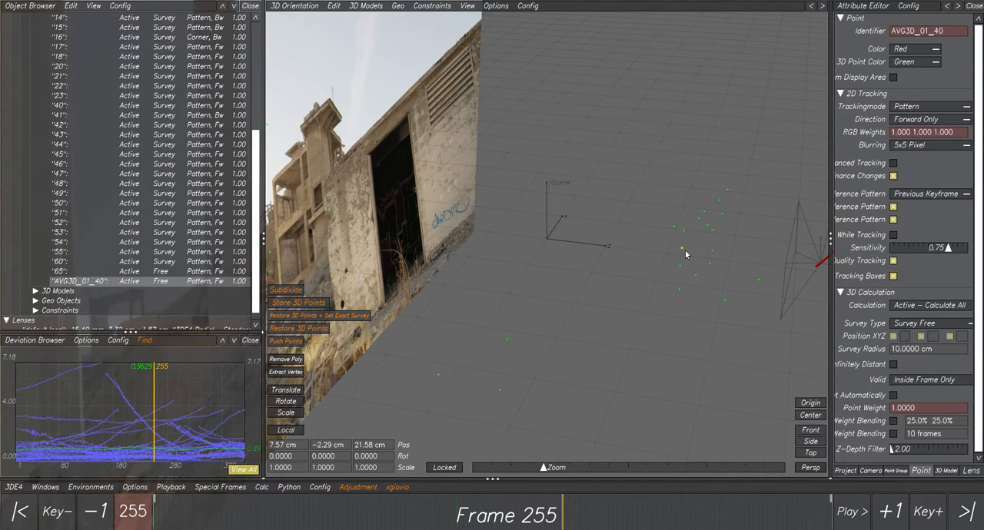
- Examine where AVG3D_01_40 sits among the other 3D points from several angles and return to the Manual Tracking controls
{"action": "left_click", "coordinate": [694, 245]}
{"action": "left_click", "coordinate": [684, 246]}
{"action": "middle_click_drag", "start_coordinate": [676, 252], "coordinate": [509, 240], "text": "alt"}
{"action": "left_click", "coordinate": [531, 249]}
{"action": "left_click_drag", "start_coordinate": [536, 259], "coordinate": [553, 270]}
{"action": "mouse_move", "coordinate": [566, 268]}
{"action": "middle_mouse_down", "text": "alt"}
{"action": "mouse_move", "coordinate": [539, 277]}
{"action": "mouse_move", "coordinate": [556, 270]}
{"action": "middle_mouse_up", "text": "alt"}
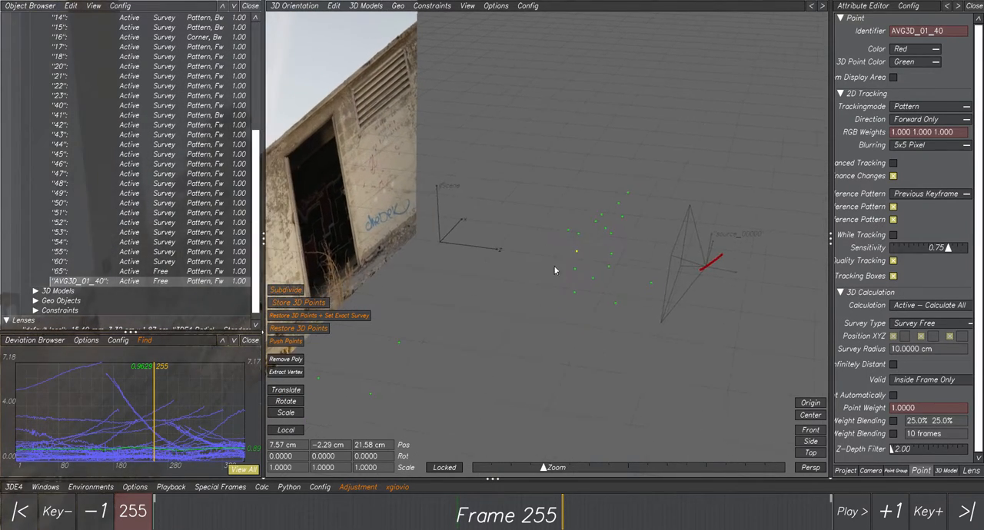
{"action": "mouse_move", "coordinate": [556, 270]}
{"action": "left_mouse_down", "text": "alt"}
{"action": "mouse_move", "coordinate": [488, 251]}
{"action": "mouse_move", "coordinate": [548, 270]}
{"action": "left_mouse_up", "text": "alt"}
{"action": "left_click", "coordinate": [305, 11]}
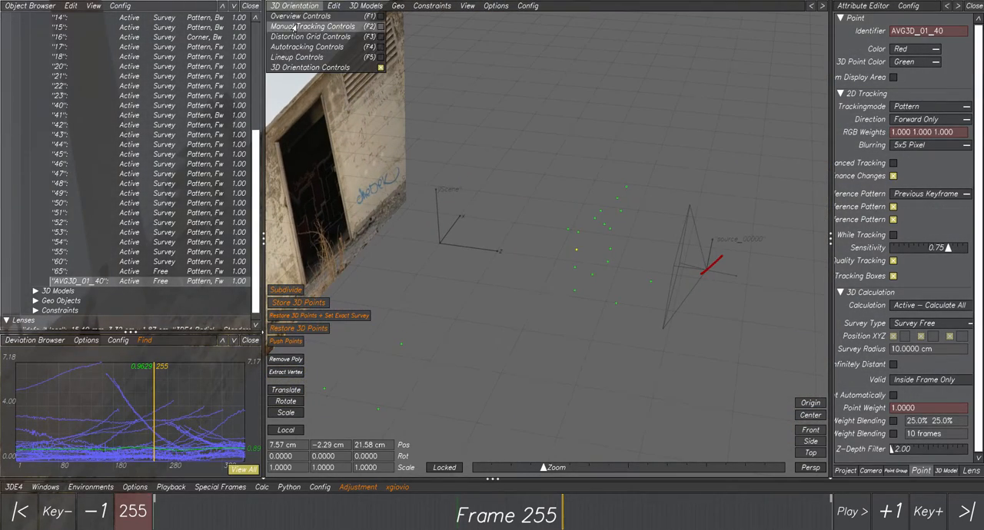
{"action": "left_click", "coordinate": [294, 28]}
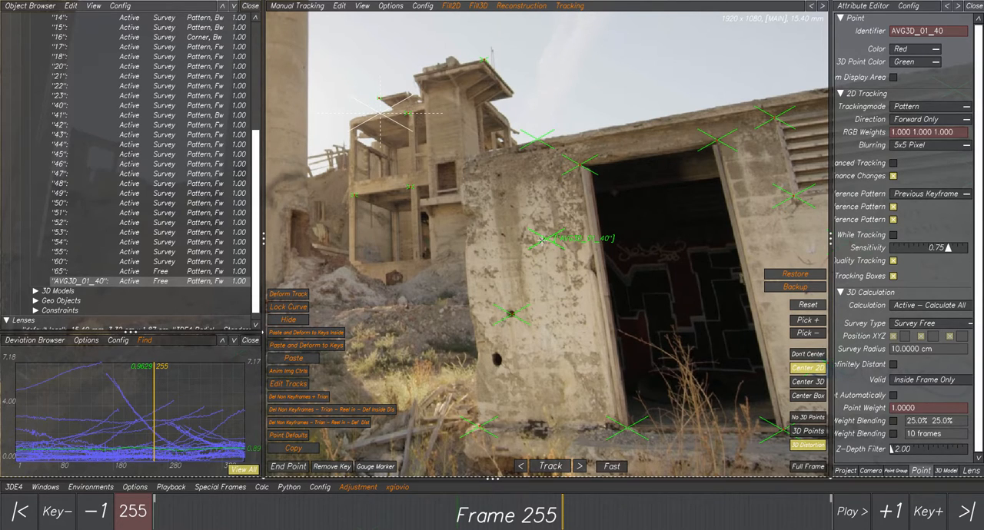
{"action": "left_click", "coordinate": [262, 487]}
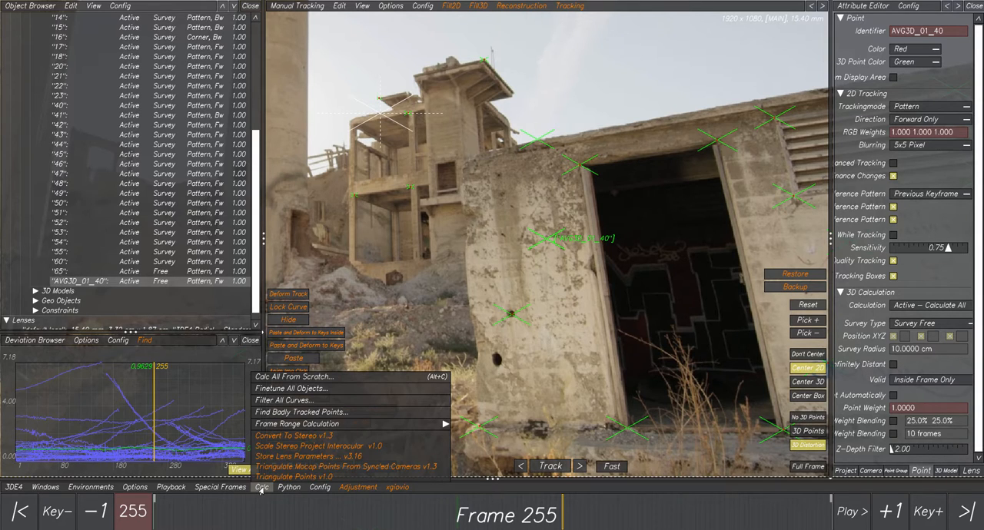
{"action": "left_click", "coordinate": [260, 489]}
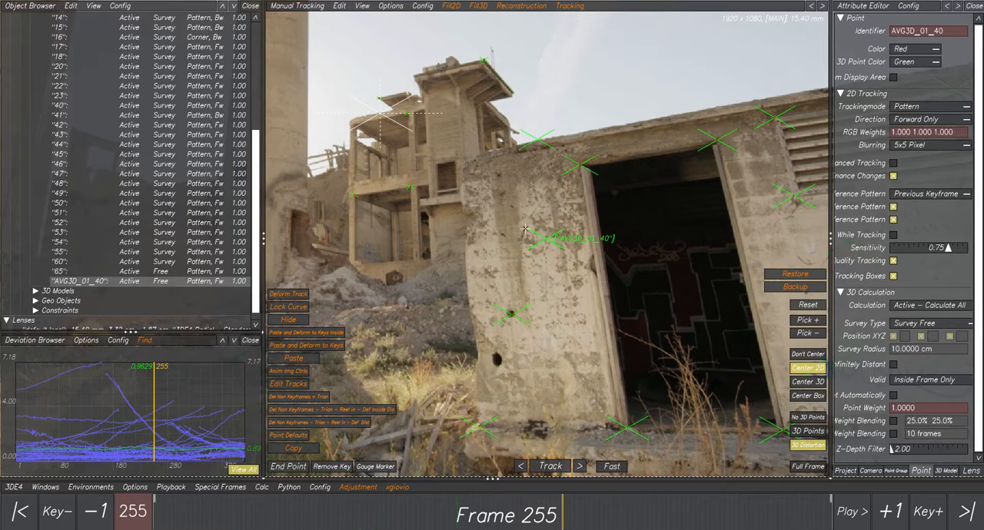
- Add points 40 and 01 to the AVG3D_01_40 selection and average them with the Fill3D script "Average each 2 points 3D v1.0"
{"action": "left_click", "coordinate": [552, 157]}
{"action": "left_click", "coordinate": [509, 311], "text": "shift"}
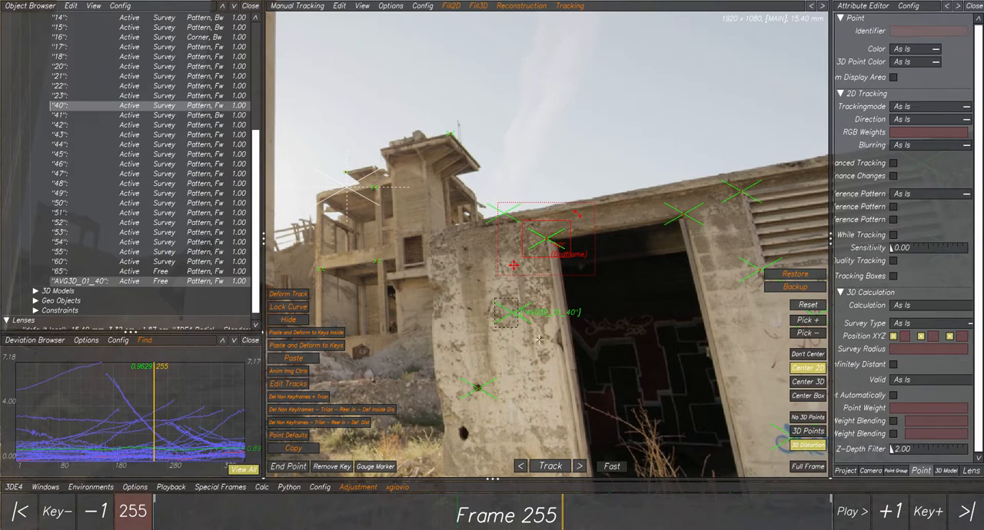
{"action": "left_click", "coordinate": [477, 387], "text": "shift"}
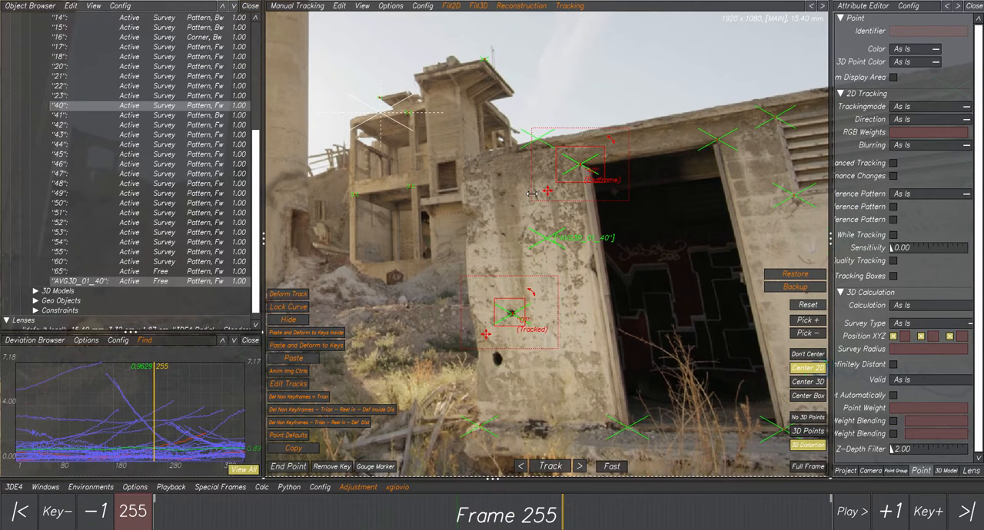
{"action": "left_click", "coordinate": [477, 7]}
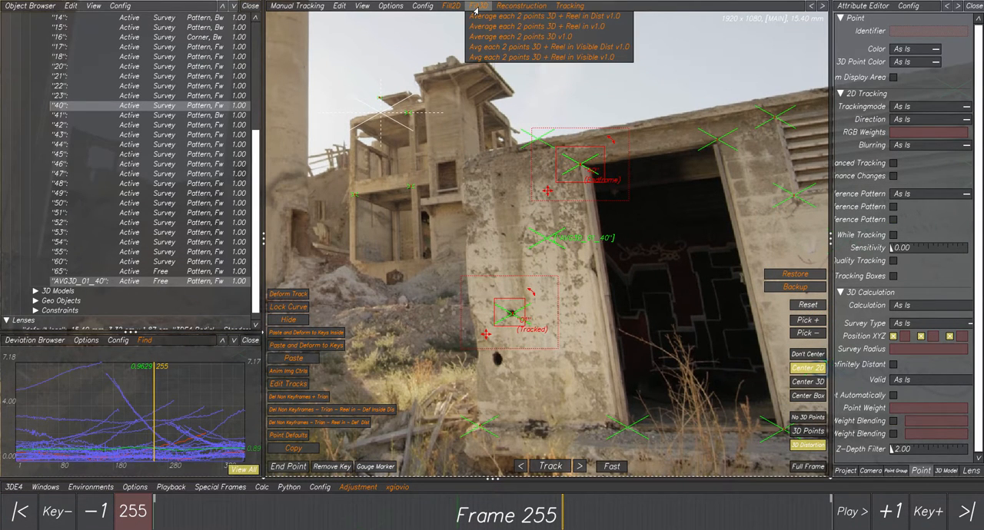
{"action": "left_click", "coordinate": [503, 37]}
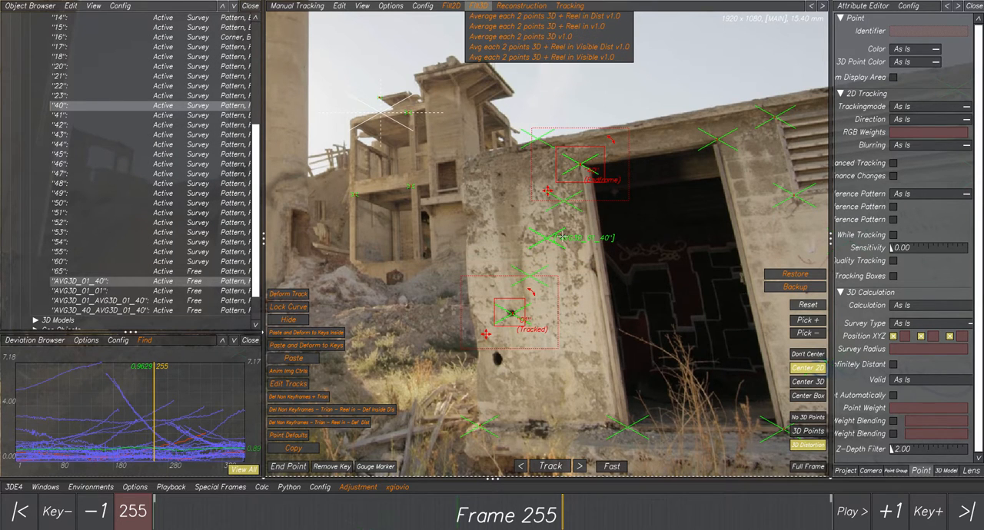
{"action": "left_click", "coordinate": [573, 273]}
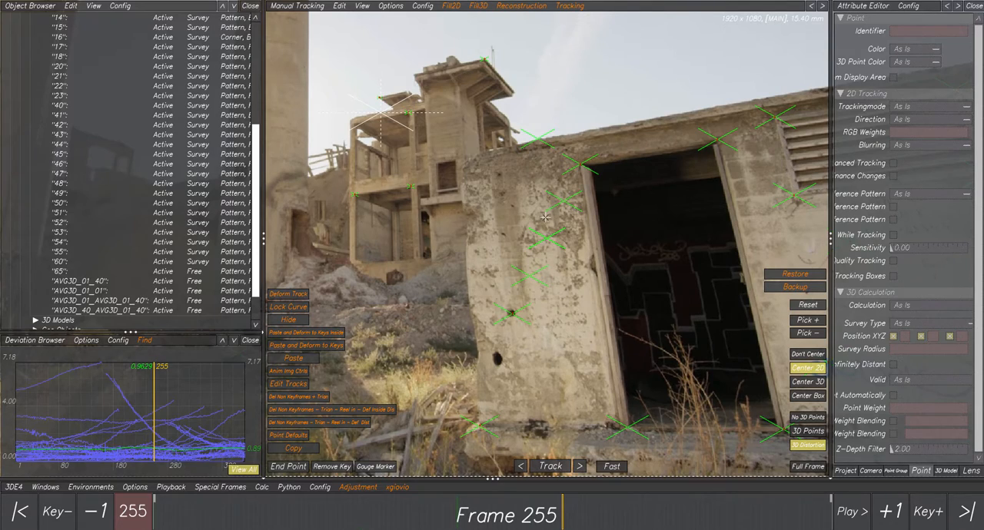
{"action": "scroll", "coordinate": [546, 217], "scroll_direction": "up", "scroll_amount": 3}
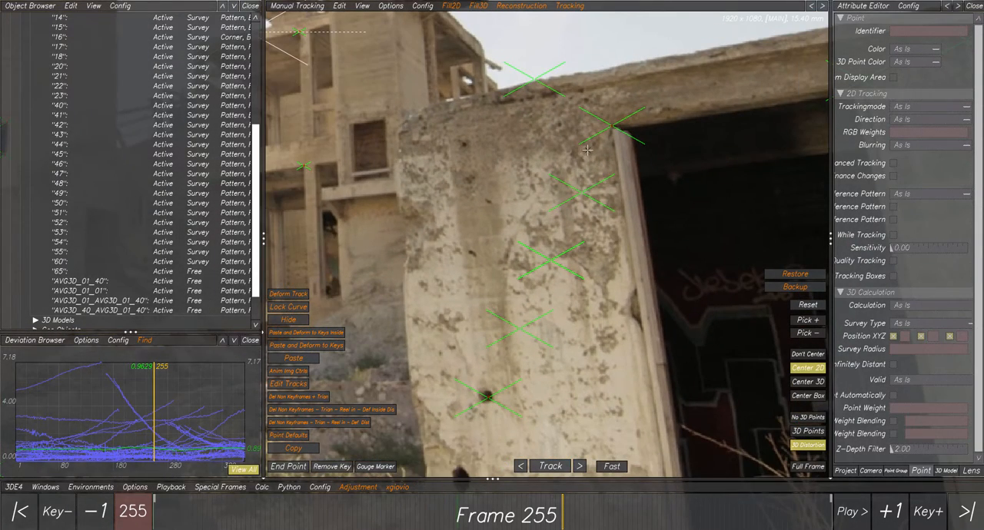
{"action": "scroll", "coordinate": [546, 300], "scroll_direction": "down", "scroll_amount": 3}
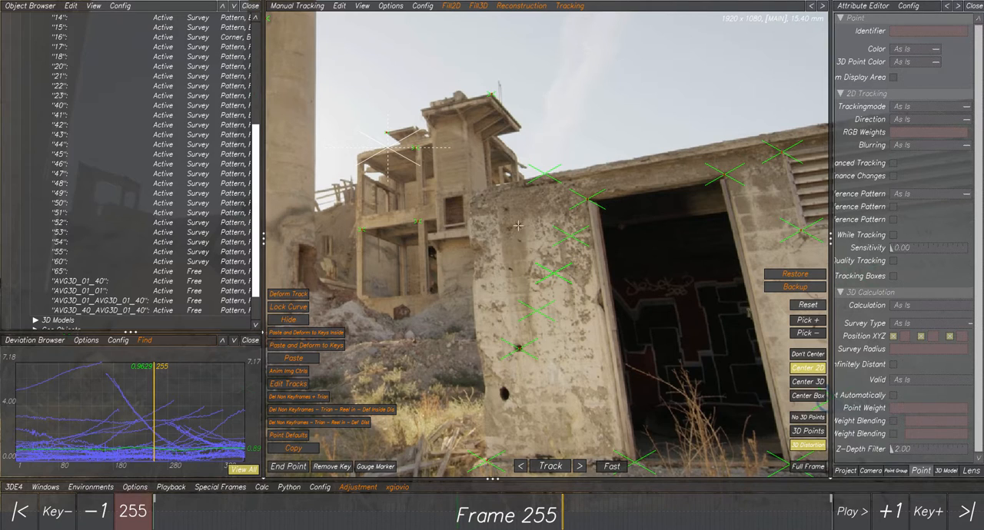
- Select all the AVG3D points on the wall, inspect their alignment in the 3D Orientation view and return to Manual Tracking
{"action": "left_click_drag", "start_coordinate": [512, 223], "coordinate": [598, 332]}
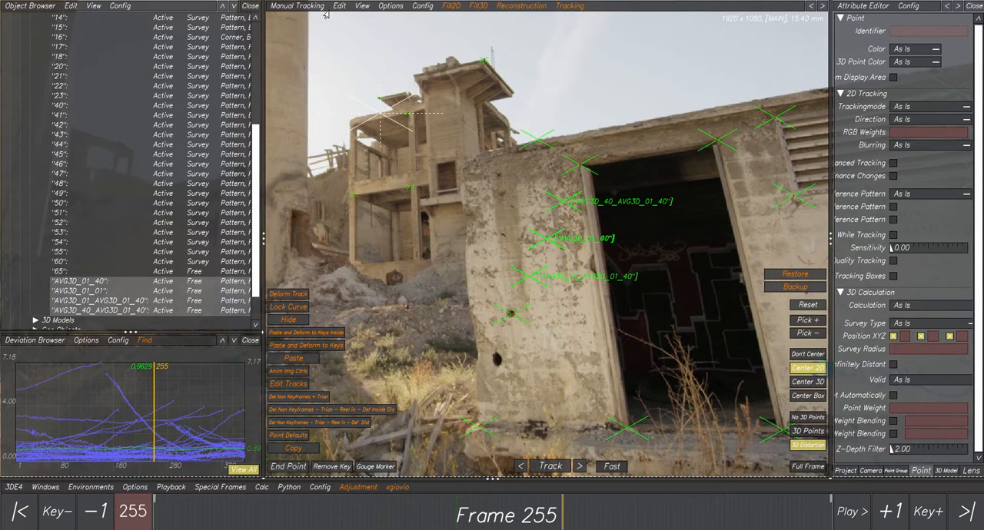
{"action": "left_click", "coordinate": [282, 9]}
{"action": "left_click", "coordinate": [297, 73]}
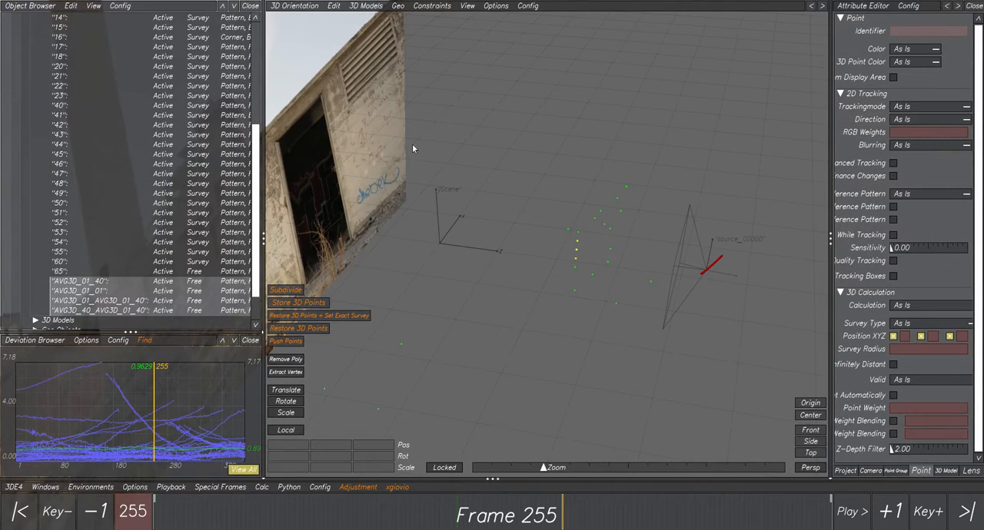
{"action": "middle_click_drag", "start_coordinate": [584, 244], "coordinate": [549, 199]}
{"action": "left_click", "coordinate": [286, 6]}
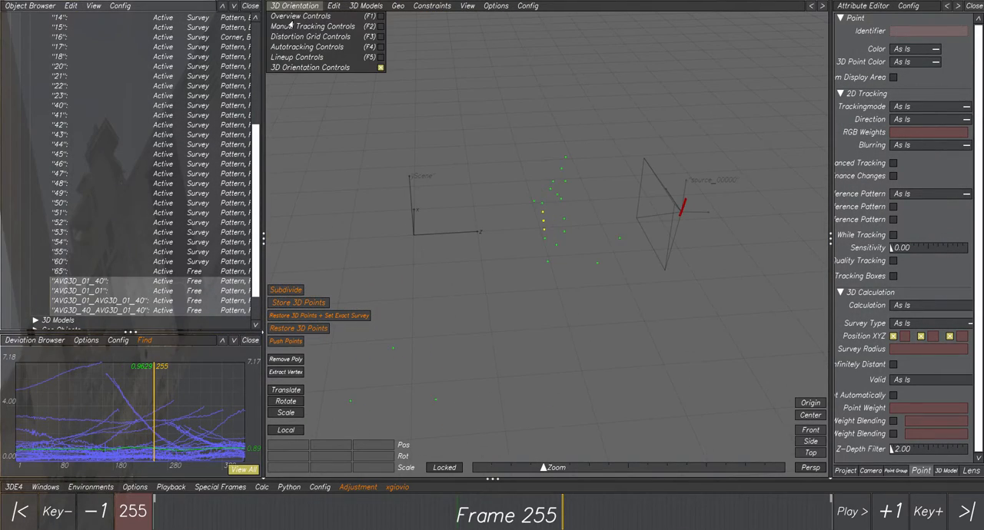
{"action": "left_click", "coordinate": [300, 27]}
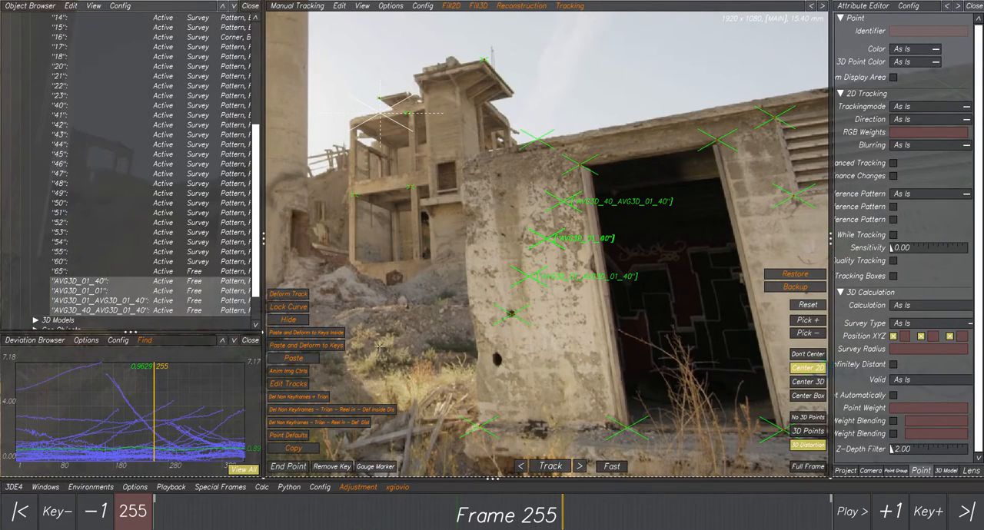
- Run Calc All From Scratch and accept the calculation result
{"action": "left_click", "coordinate": [262, 488]}
{"action": "left_click", "coordinate": [304, 378]}
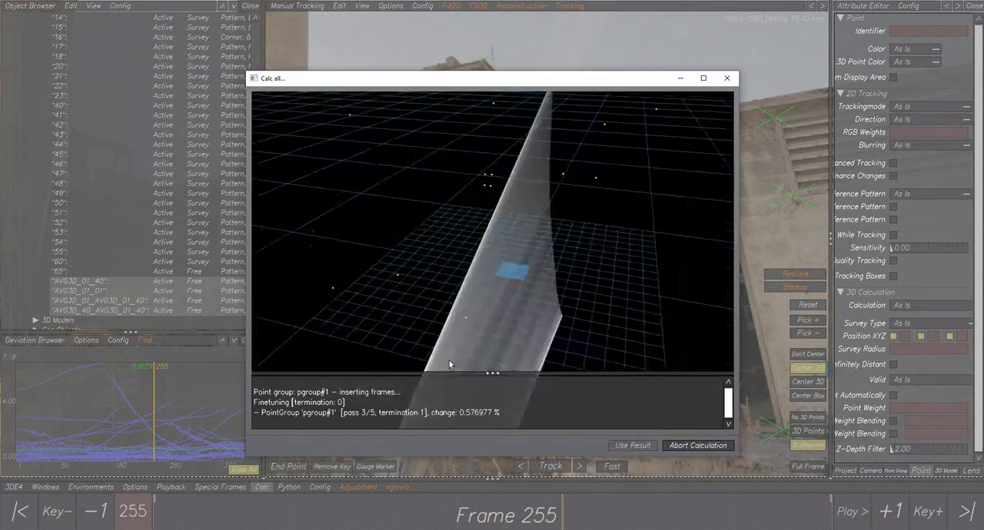
{"action": "left_click", "coordinate": [635, 455]}
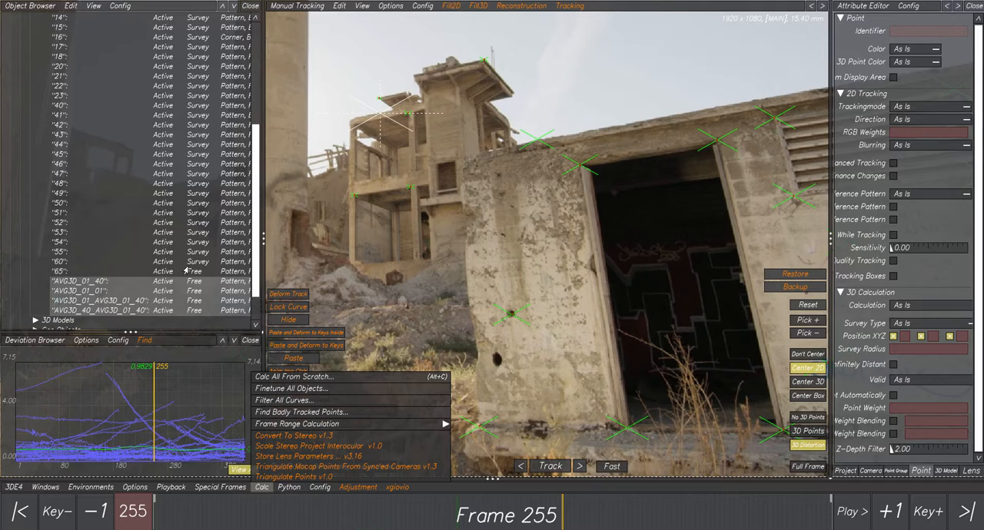
- Delete the four 3D-averaged points from AVG3D_01_40 through AVG3D_40_AVG3D_01_40
{"action": "left_click", "coordinate": [86, 282]}
{"action": "left_click", "coordinate": [82, 309], "text": "shift"}
{"action": "key", "text": "Delete"}
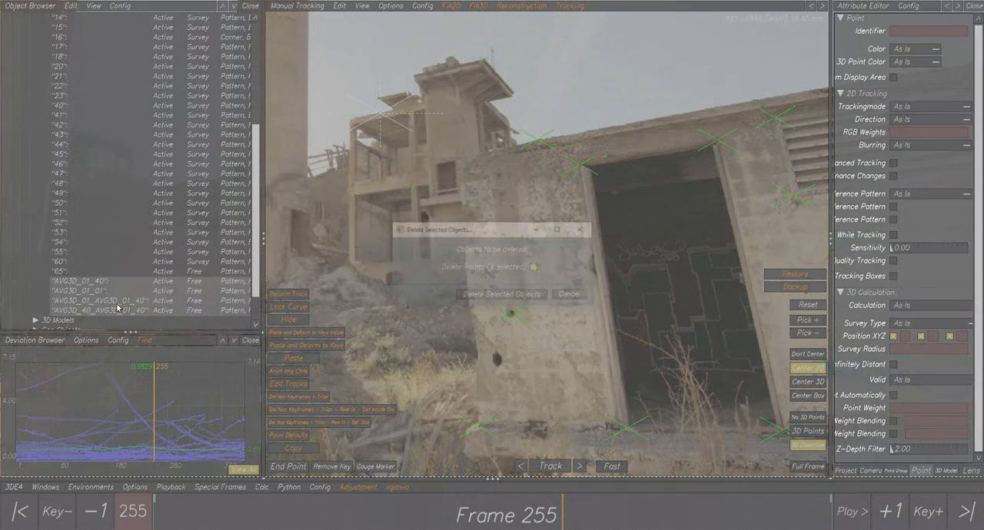
{"action": "left_click", "coordinate": [499, 295]}
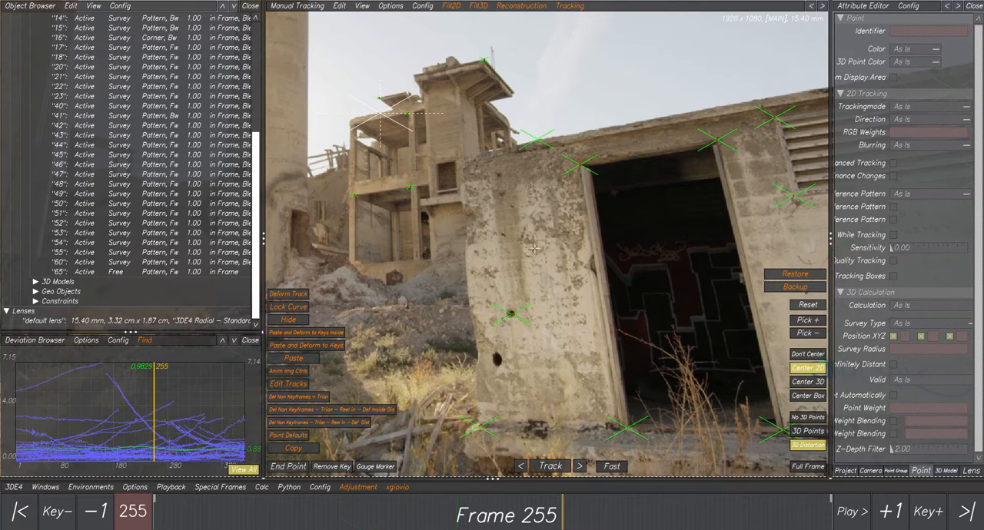
- Select points 01 and 40 and average them with the Fill3D script "Average each 2 points 3D + Reel in Dist v1.0"
{"action": "left_click", "coordinate": [509, 313]}
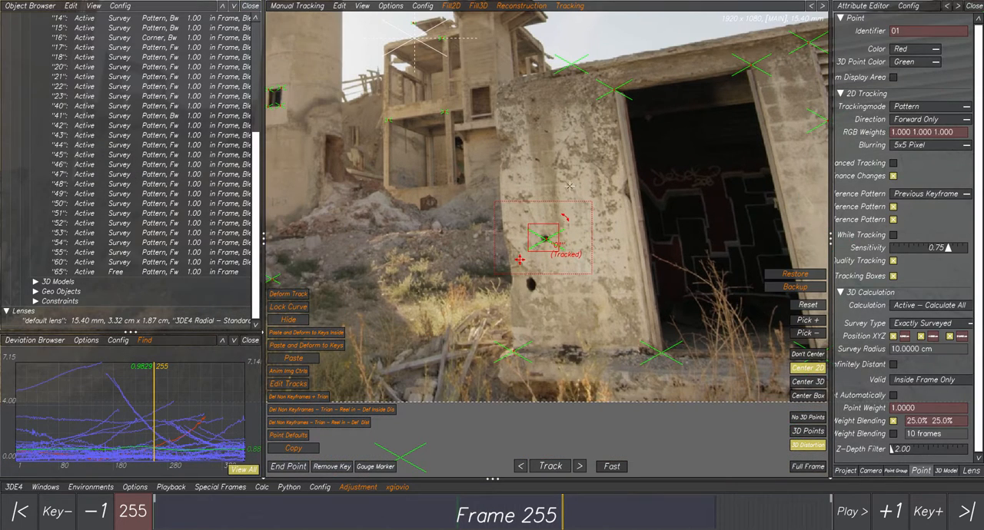
{"action": "left_click", "coordinate": [613, 90], "text": "ctrl"}
{"action": "left_click", "coordinate": [478, 6]}
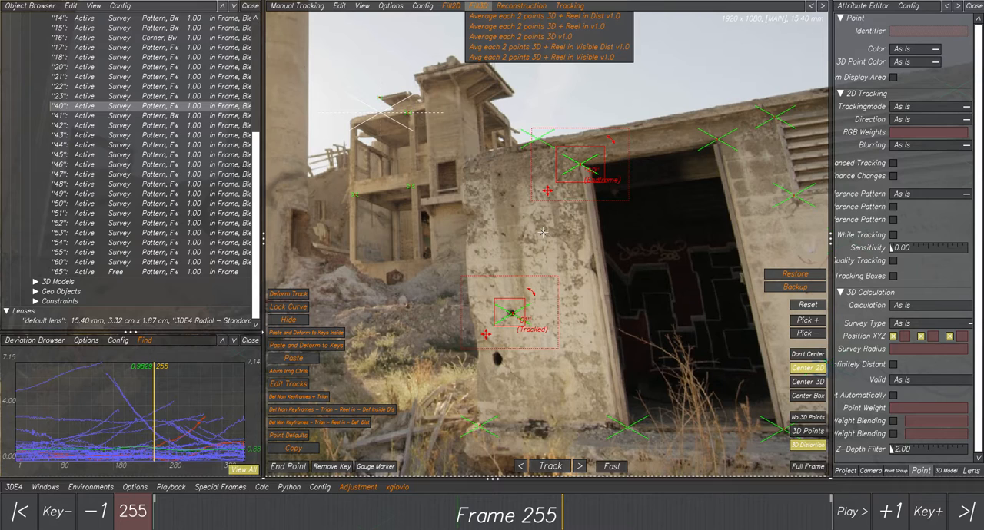
{"action": "left_click", "coordinate": [590, 17]}
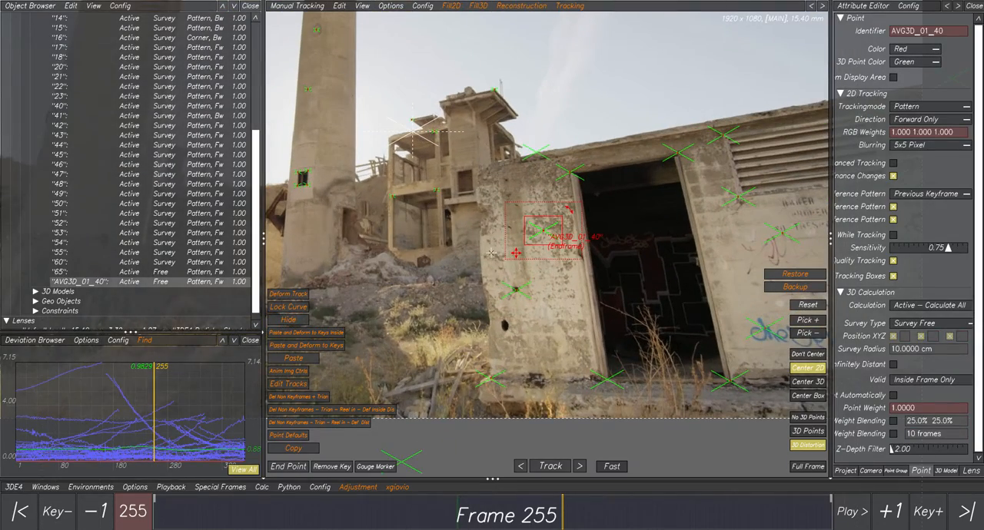
- Check the 2D track of AVG3D_01_40 against its 3D point up close at frames 229 and 288
{"action": "left_click_drag", "start_coordinate": [557, 514], "coordinate": [520, 512]}
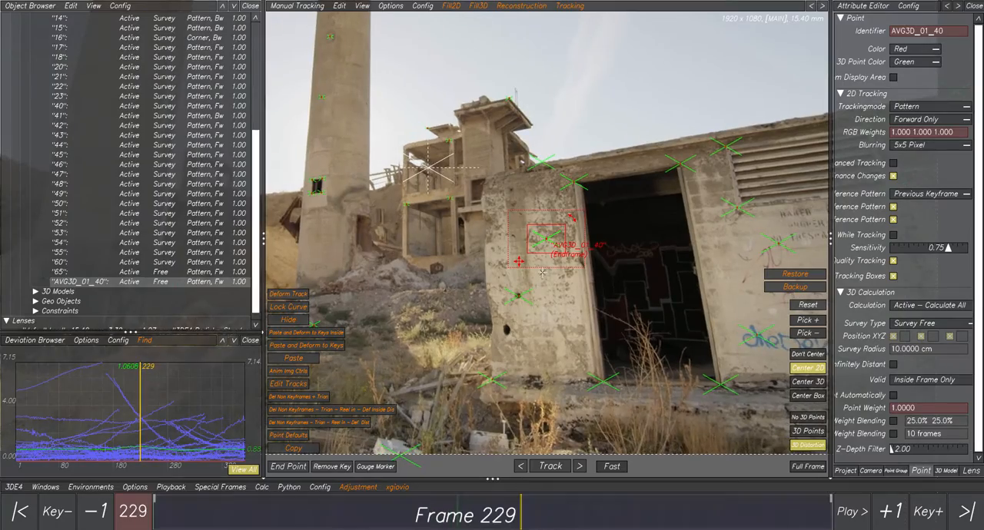
{"action": "scroll", "coordinate": [542, 272], "scroll_direction": "up", "scroll_amount": 5}
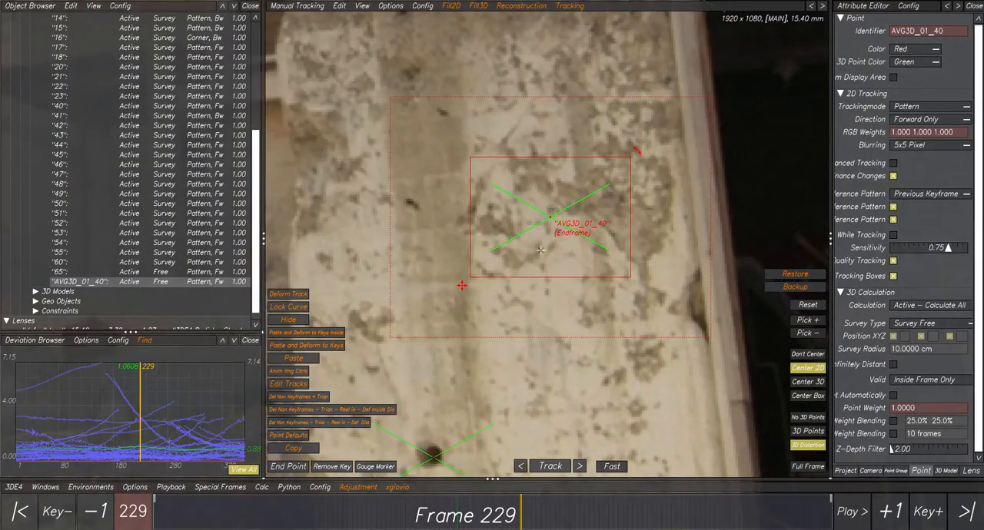
{"action": "scroll", "coordinate": [533, 272], "scroll_direction": "down", "scroll_amount": 3}
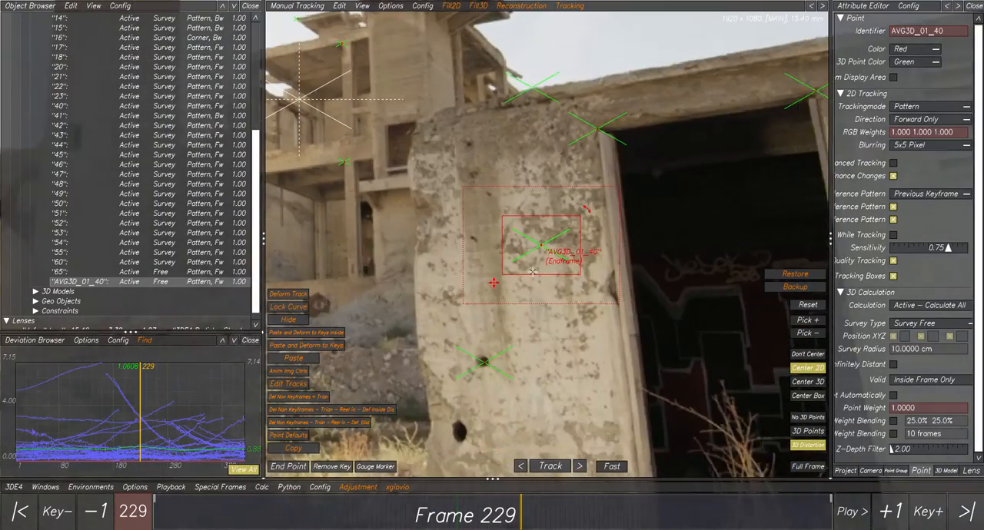
{"action": "scroll", "coordinate": [532, 272], "scroll_direction": "down", "scroll_amount": 2}
{"action": "left_click_drag", "start_coordinate": [230, 513], "coordinate": [606, 513]}
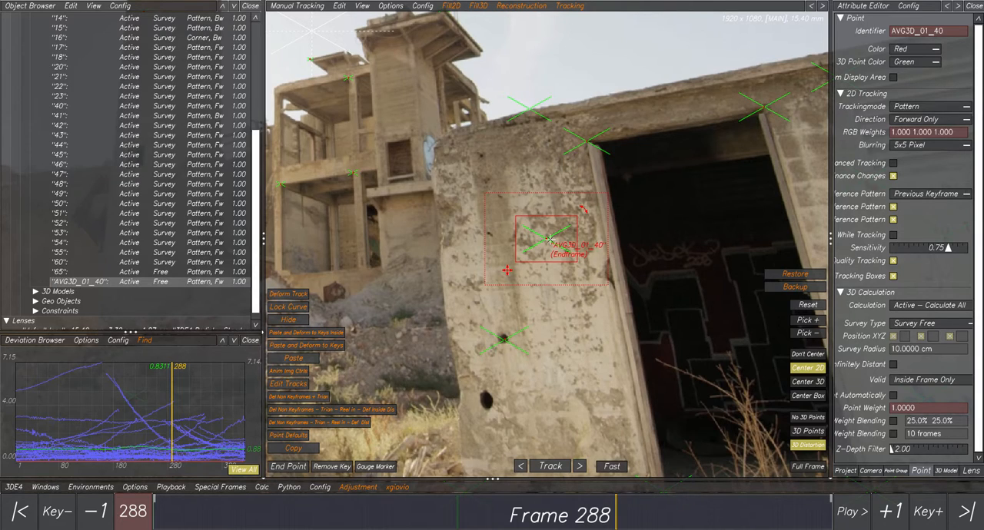
{"action": "scroll", "coordinate": [549, 239], "scroll_direction": "up", "scroll_amount": 5}
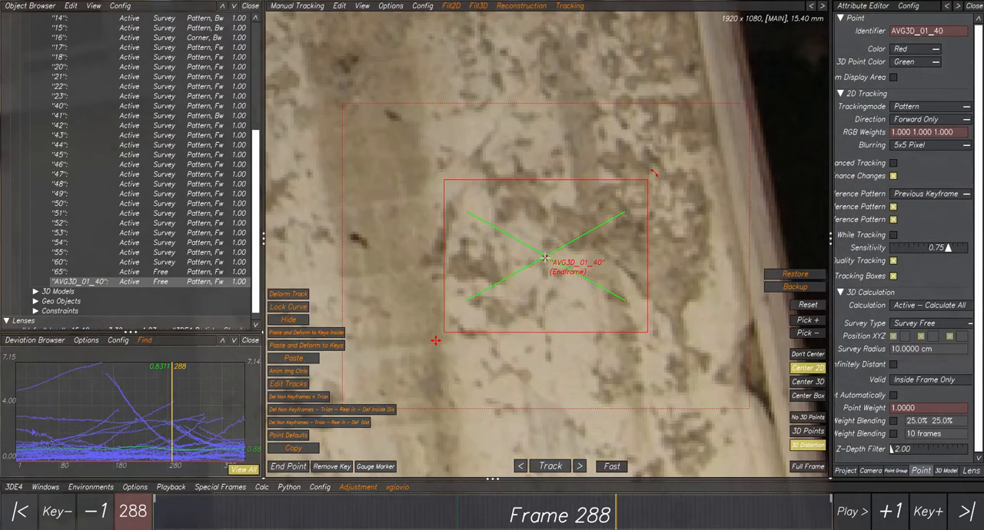
{"action": "scroll", "coordinate": [544, 257], "scroll_direction": "up", "scroll_amount": 6}
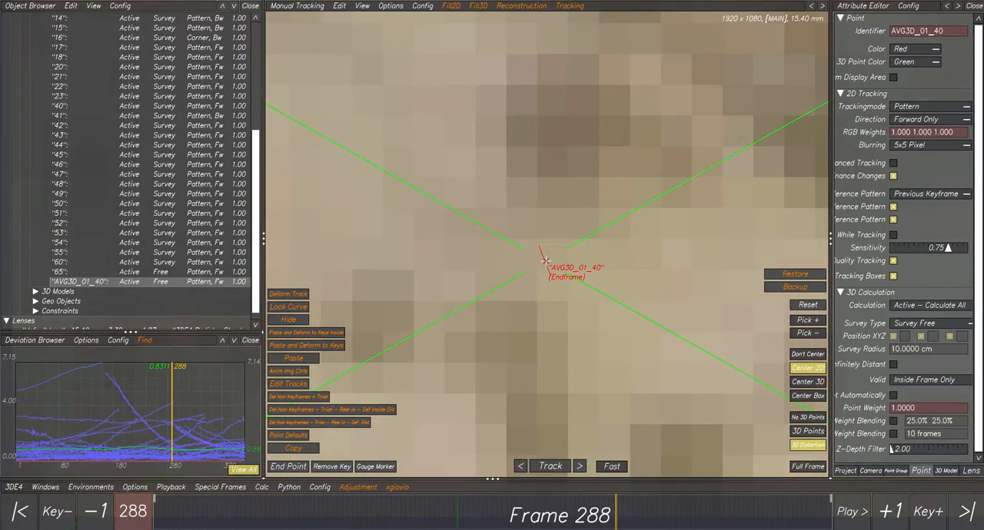
- Run Calc All From Scratch and accept the calculation result
{"action": "scroll", "coordinate": [544, 261], "scroll_direction": "down", "scroll_amount": 10}
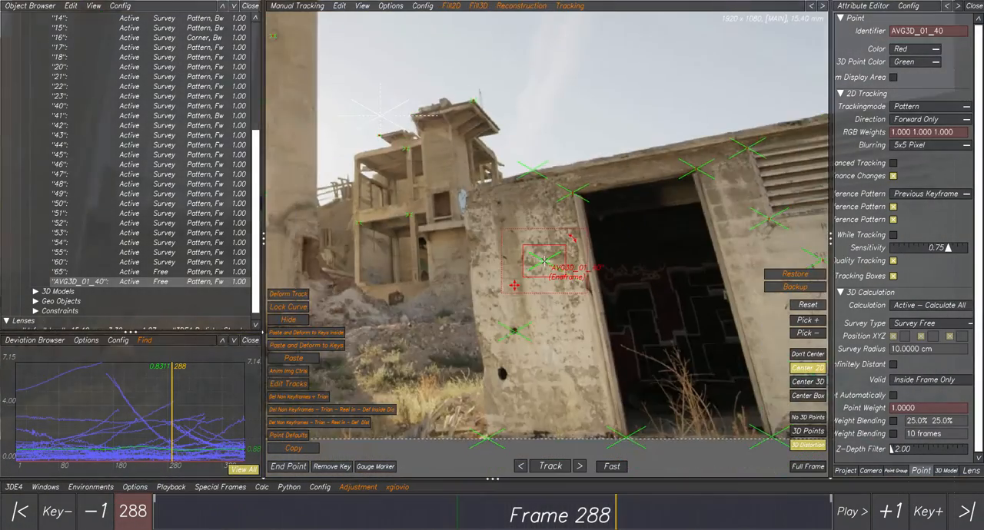
{"action": "scroll", "coordinate": [545, 261], "scroll_direction": "down", "scroll_amount": 3}
{"action": "left_click", "coordinate": [569, 287]}
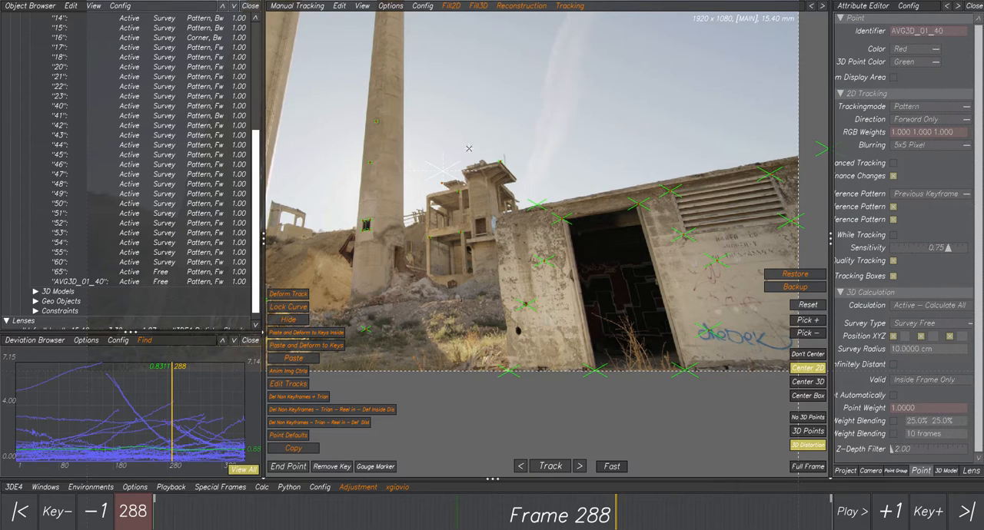
{"action": "scroll", "coordinate": [537, 246], "scroll_direction": "up", "scroll_amount": 2}
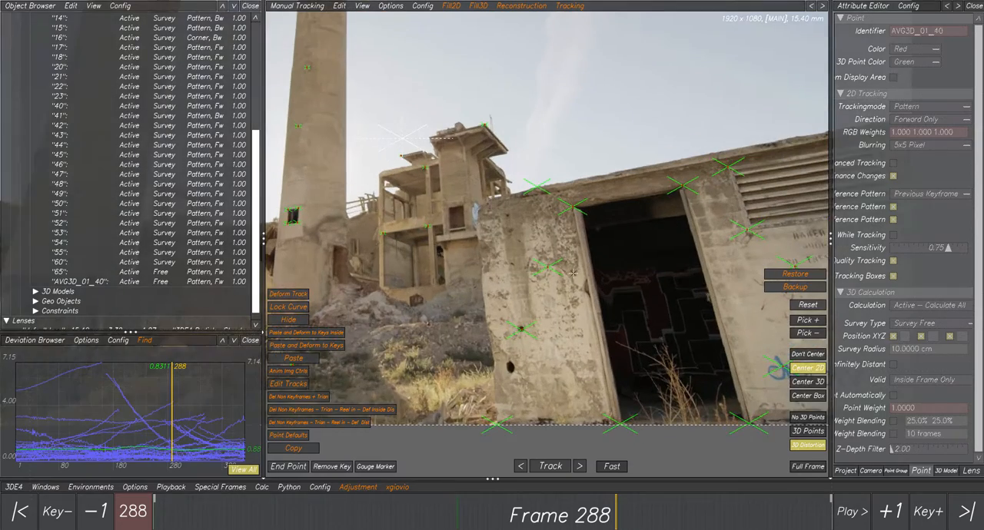
{"action": "middle_click_drag", "start_coordinate": [537, 246], "coordinate": [511, 233]}
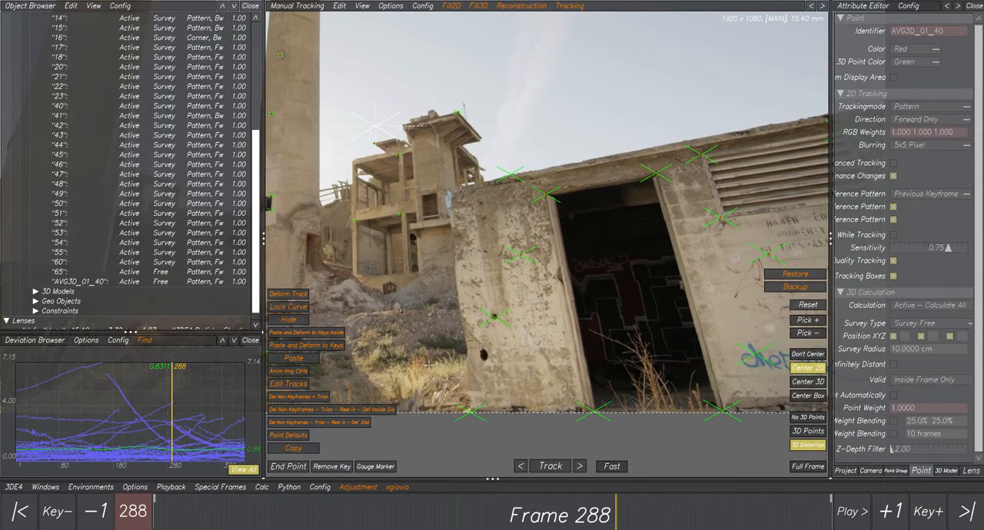
{"action": "left_click", "coordinate": [262, 487]}
{"action": "left_click", "coordinate": [312, 377]}
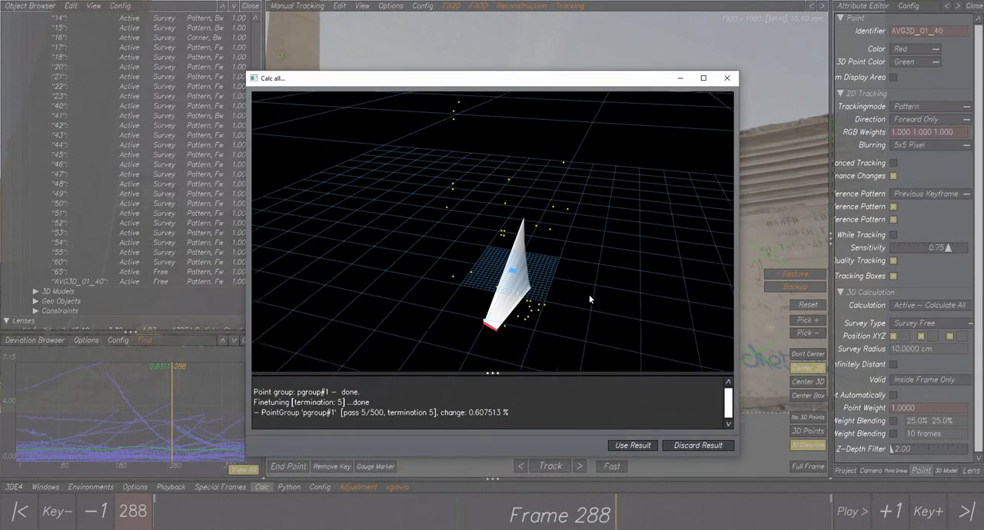
{"action": "left_click", "coordinate": [633, 445]}
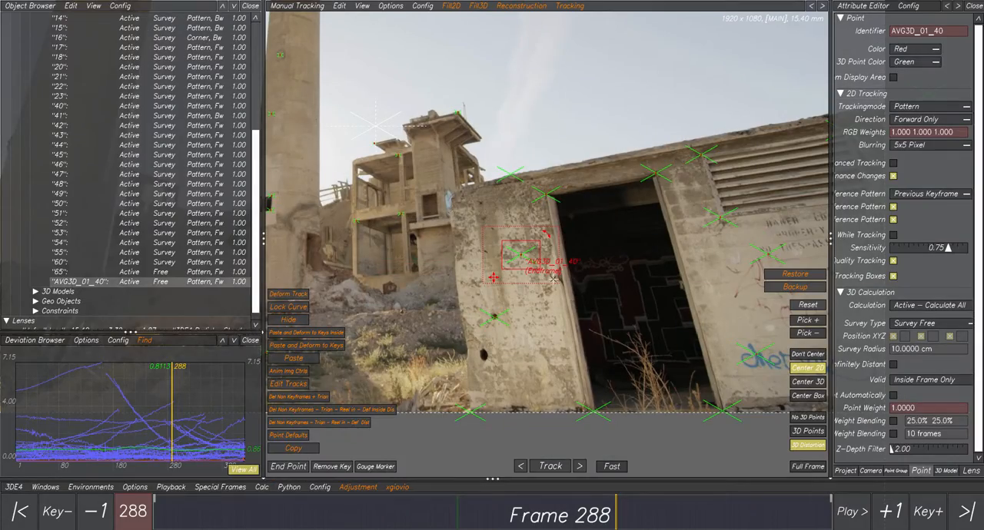
- Compare the 2D track of AVG3D_01_40 with its recalculated 3D point up close at frame 288
{"action": "scroll", "coordinate": [554, 279], "scroll_direction": "up", "scroll_amount": 10}
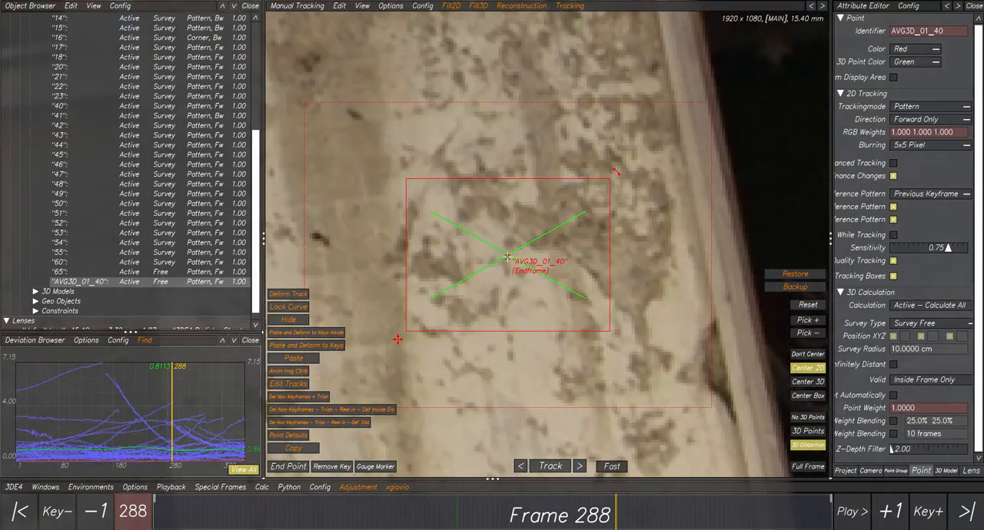
{"action": "scroll", "coordinate": [507, 256], "scroll_direction": "up", "scroll_amount": 3}
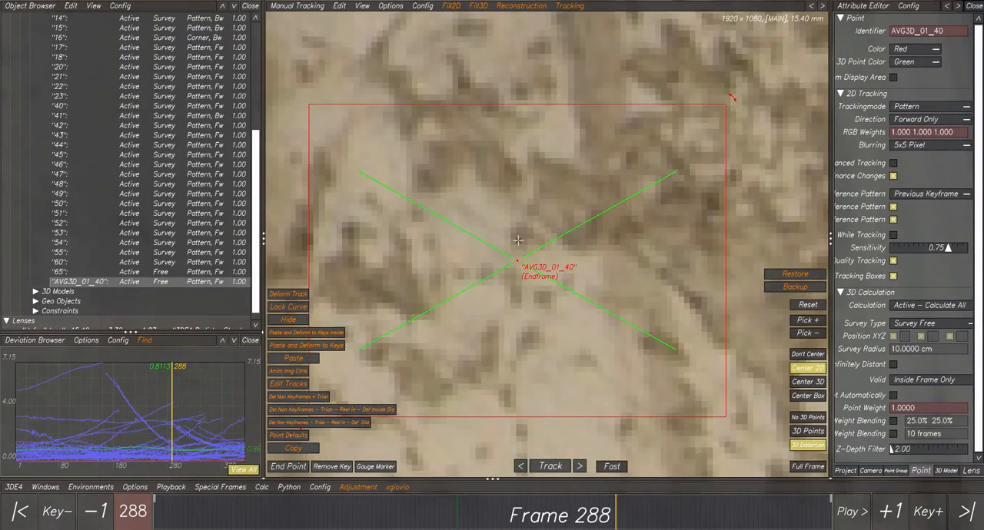
{"action": "scroll", "coordinate": [519, 241], "scroll_direction": "down", "scroll_amount": 12}
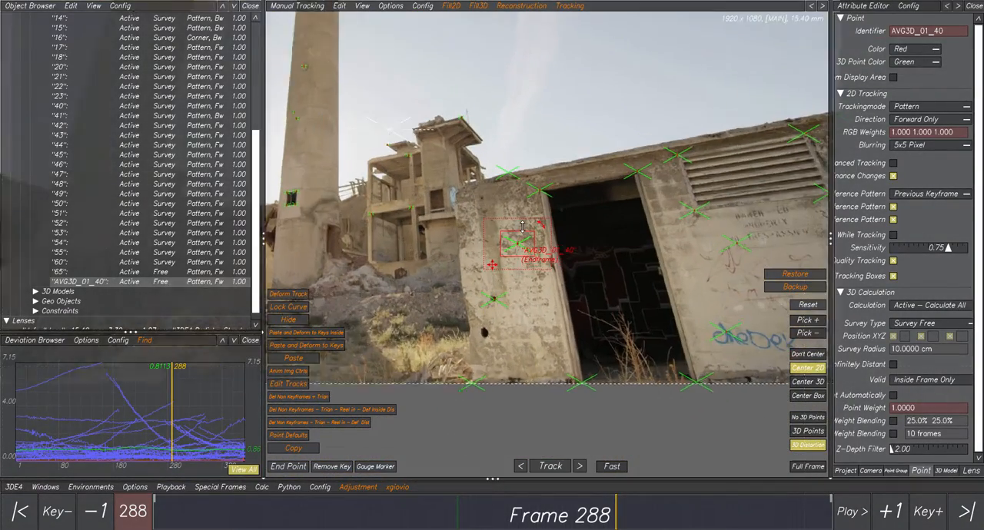
{"action": "scroll", "coordinate": [522, 226], "scroll_direction": "up", "scroll_amount": 2}
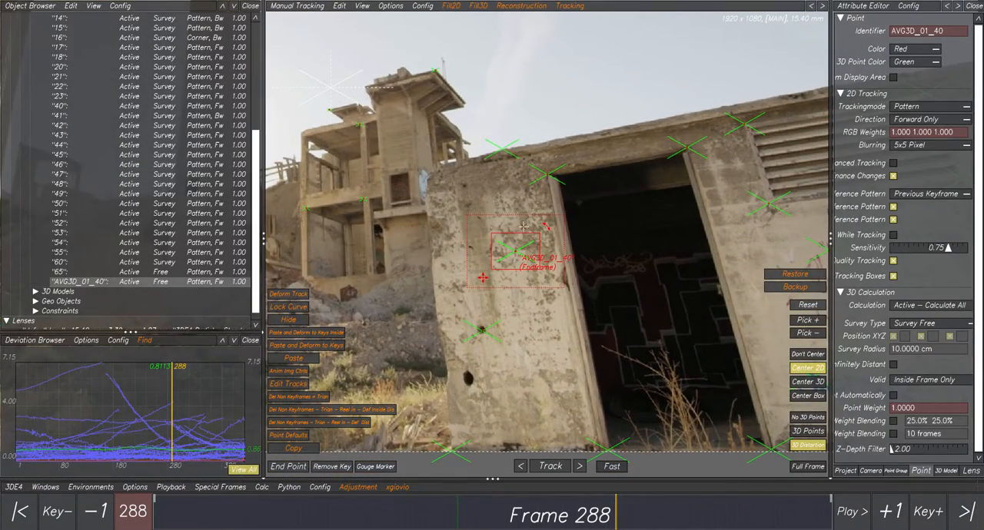
{"action": "scroll", "coordinate": [523, 226], "scroll_direction": "up", "scroll_amount": 1}
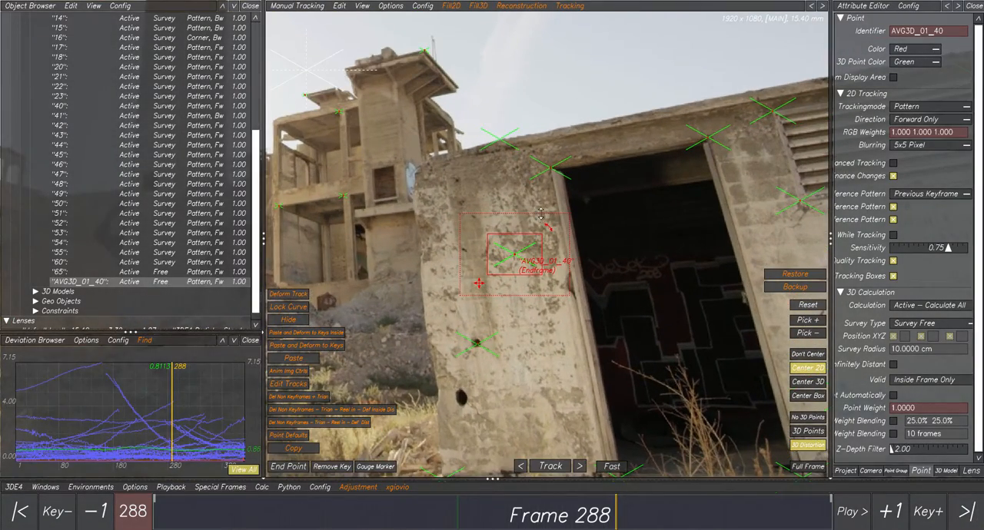
{"action": "scroll", "coordinate": [541, 214], "scroll_direction": "up", "scroll_amount": 2}
{"action": "scroll", "coordinate": [571, 304], "scroll_direction": "down", "scroll_amount": 8}
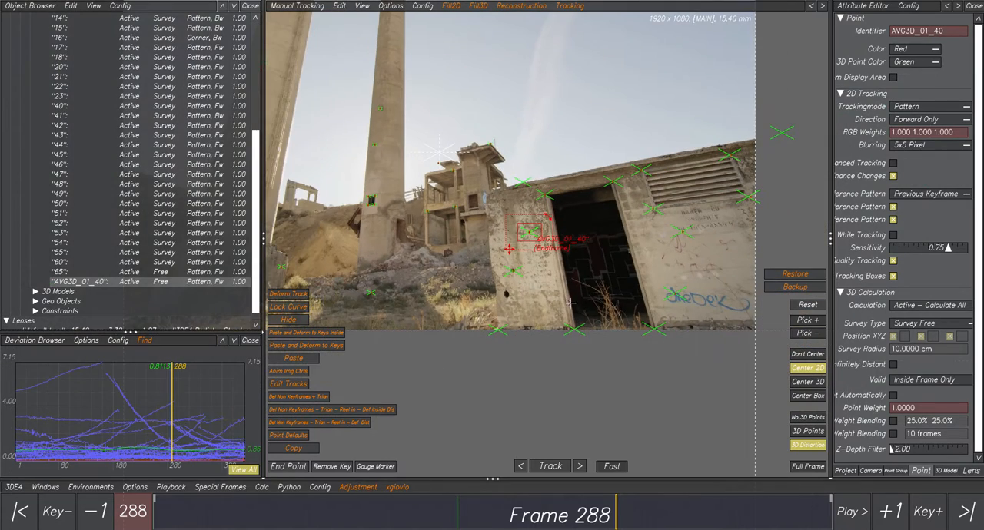
- Go back to frame 199 and delete the averaged point AVG3D_01_40
{"action": "mouse_move", "coordinate": [618, 512]}
{"action": "left_mouse_down"}
{"action": "mouse_move", "coordinate": [837, 512]}
{"action": "mouse_move", "coordinate": [162, 513]}
{"action": "mouse_move", "coordinate": [831, 519]}
{"action": "mouse_move", "coordinate": [472, 513]}
{"action": "left_mouse_up"}
{"action": "scroll", "coordinate": [565, 238], "scroll_direction": "up", "scroll_amount": 2}
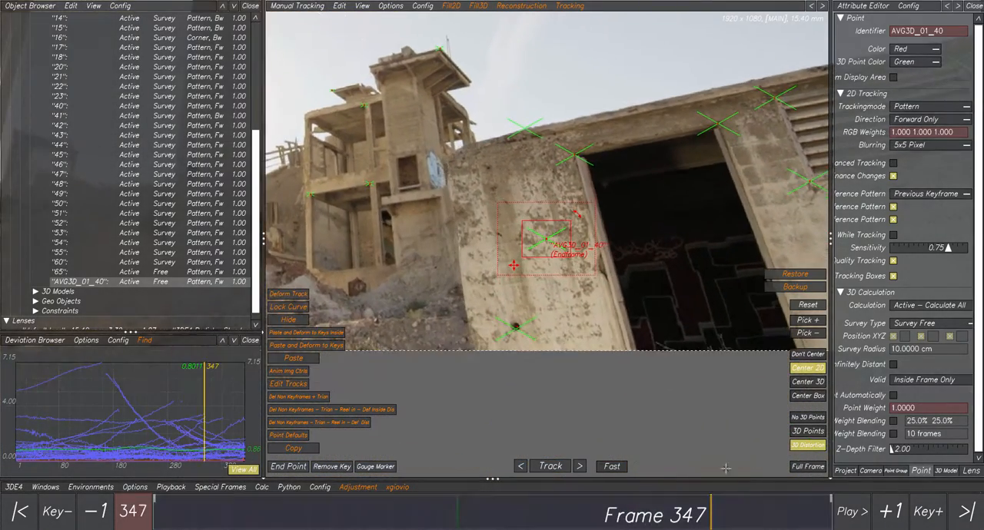
{"action": "scroll", "coordinate": [584, 312], "scroll_direction": "down", "scroll_amount": 2}
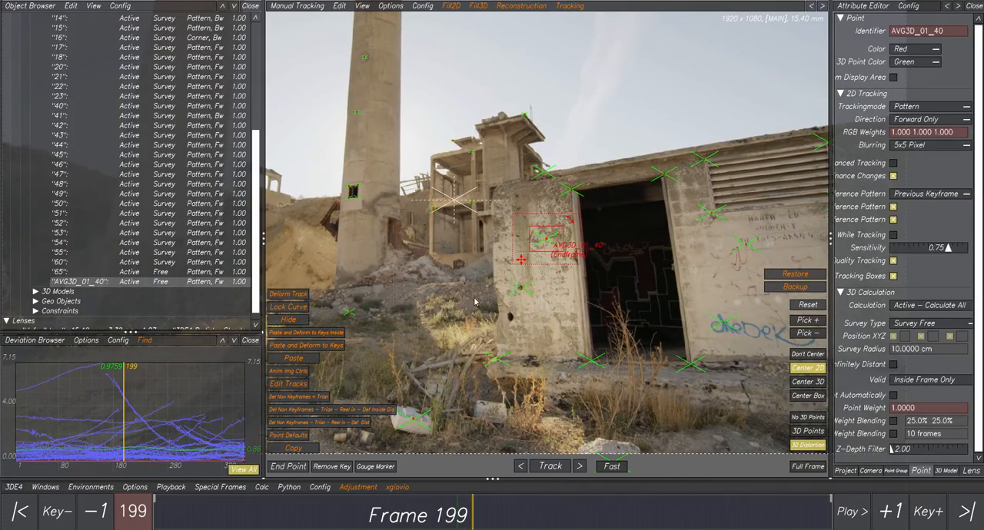
{"action": "key", "text": "Delete"}
{"action": "key", "text": "Return"}
- At frame 1, select points 44 and 50 and average them with the Fill3D script "Average each 2 points 3D + Reel in Dist v1.0"
{"action": "middle_click_drag", "start_coordinate": [671, 342], "coordinate": [490, 330]}
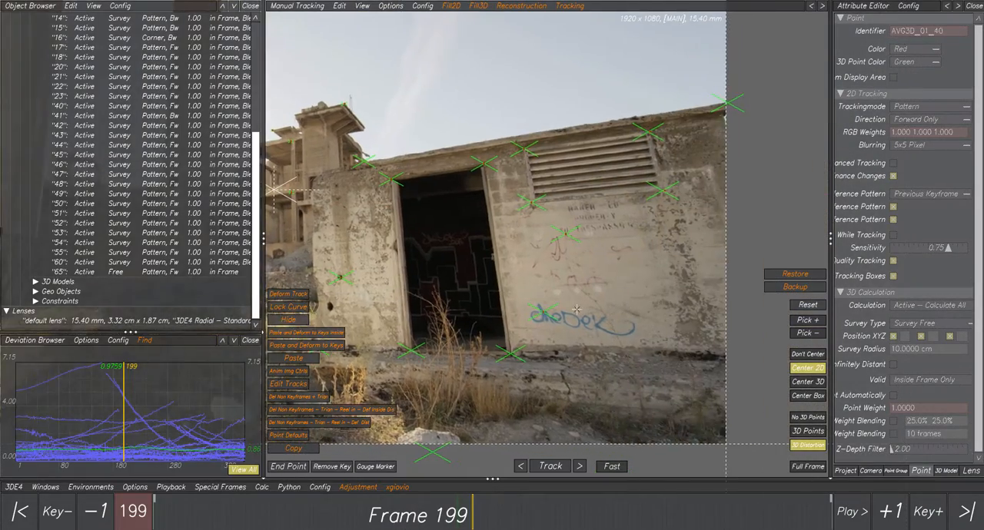
{"action": "right_click_drag", "start_coordinate": [593, 330], "coordinate": [628, 291]}
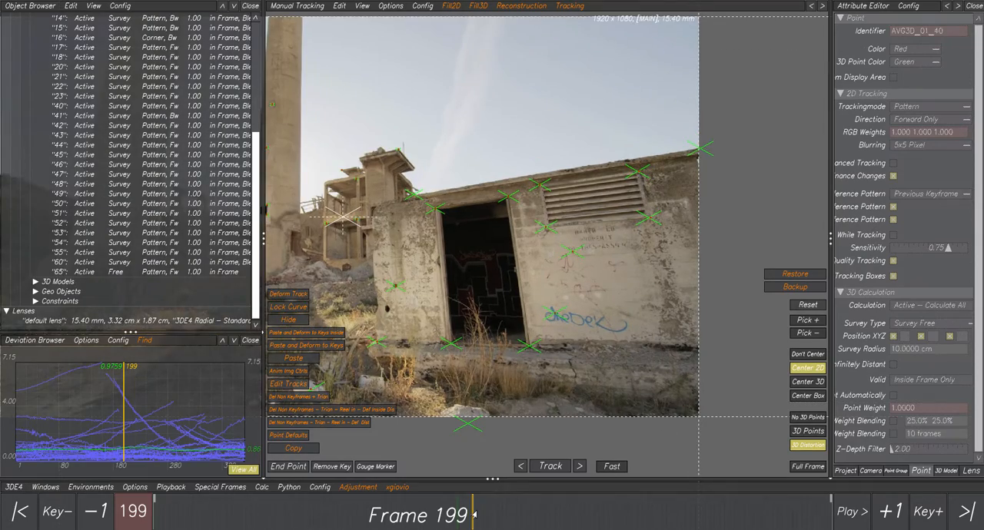
{"action": "left_click_drag", "start_coordinate": [473, 515], "coordinate": [573, 515]}
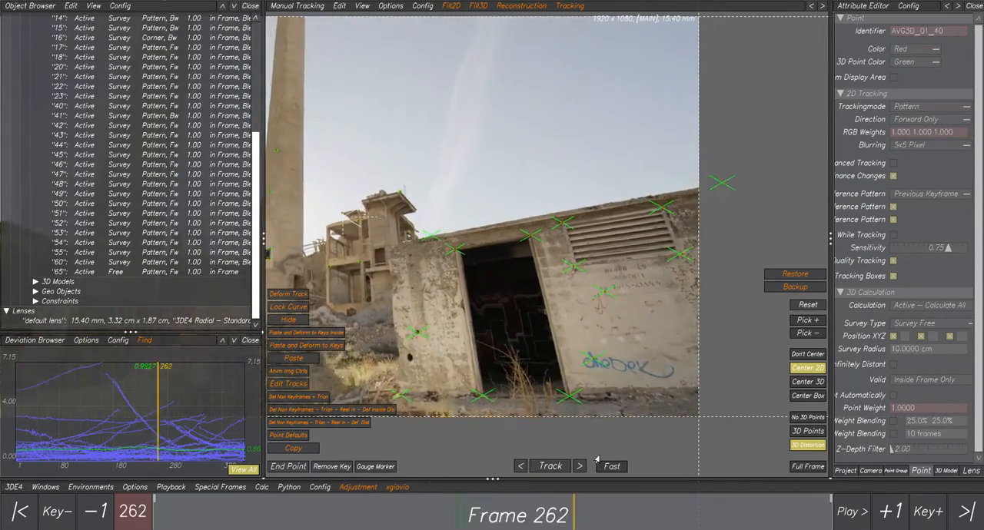
{"action": "left_click_drag", "start_coordinate": [597, 460], "coordinate": [66, 410]}
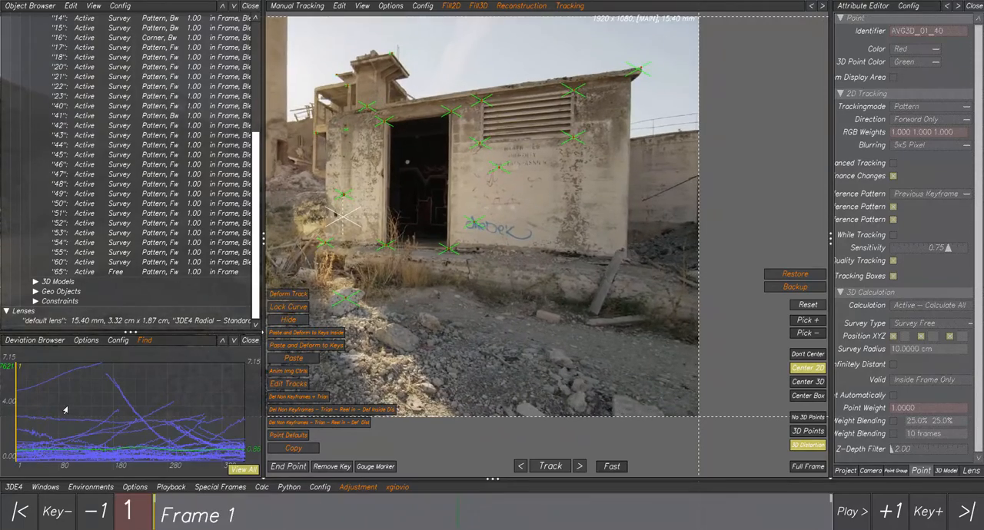
{"action": "middle_click_drag", "start_coordinate": [605, 92], "coordinate": [517, 190]}
{"action": "scroll", "coordinate": [517, 190], "scroll_direction": "up", "scroll_amount": 6}
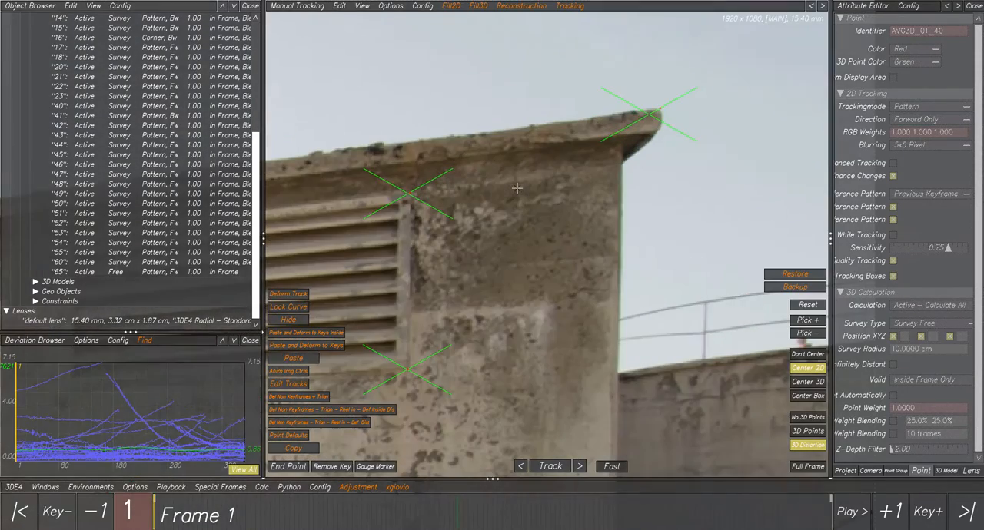
{"action": "left_click", "coordinate": [651, 109]}
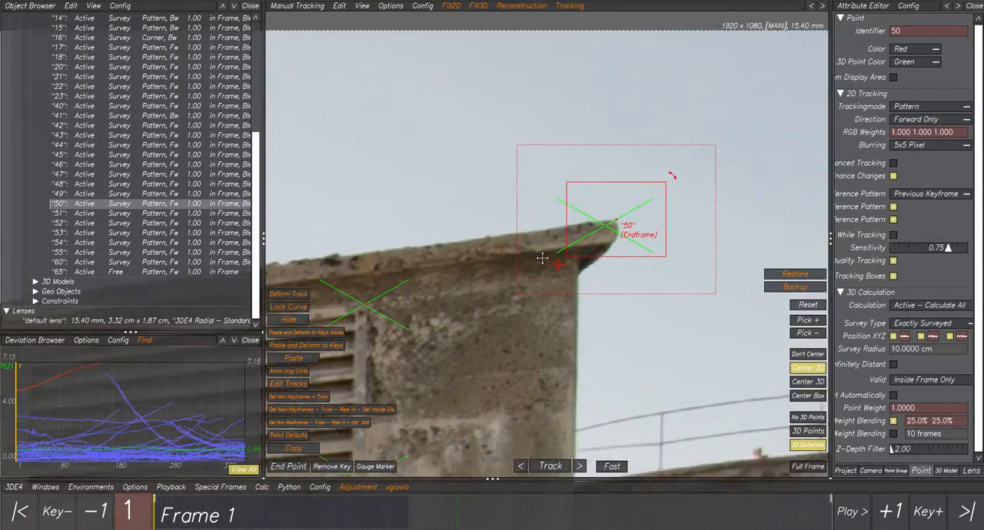
{"action": "middle_click_drag", "start_coordinate": [542, 259], "coordinate": [628, 221]}
{"action": "left_click_drag", "start_coordinate": [430, 240], "coordinate": [480, 274], "text": "shift"}
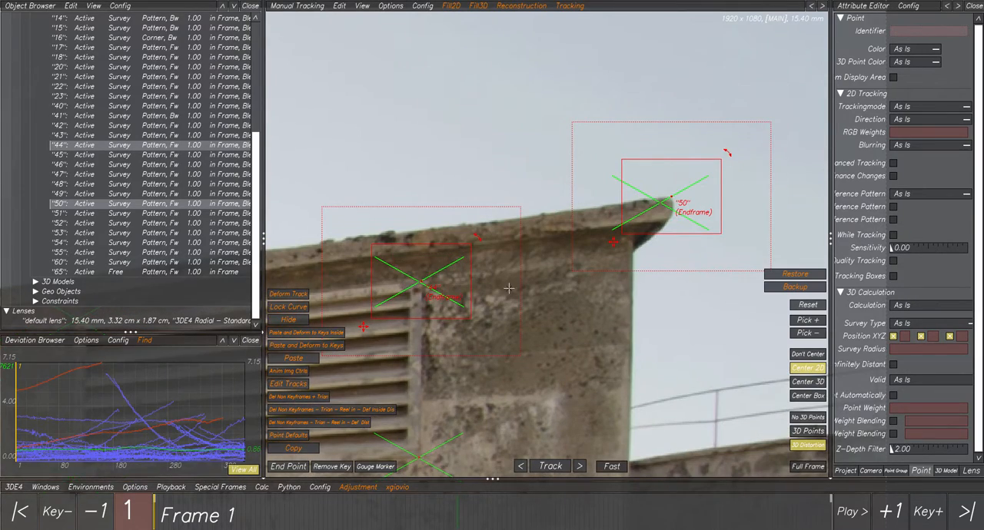
{"action": "scroll", "coordinate": [509, 288], "scroll_direction": "down", "scroll_amount": 2}
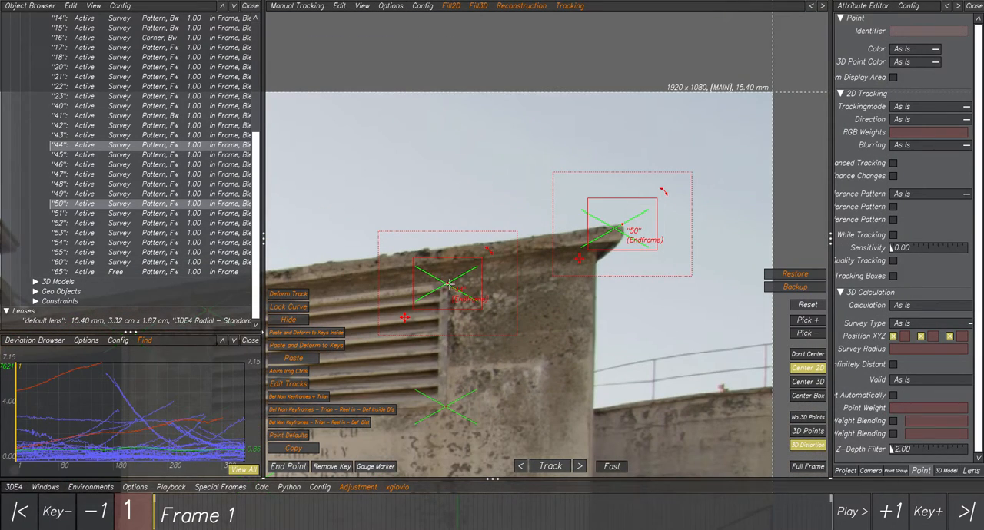
{"action": "middle_click_drag", "start_coordinate": [532, 325], "coordinate": [620, 288]}
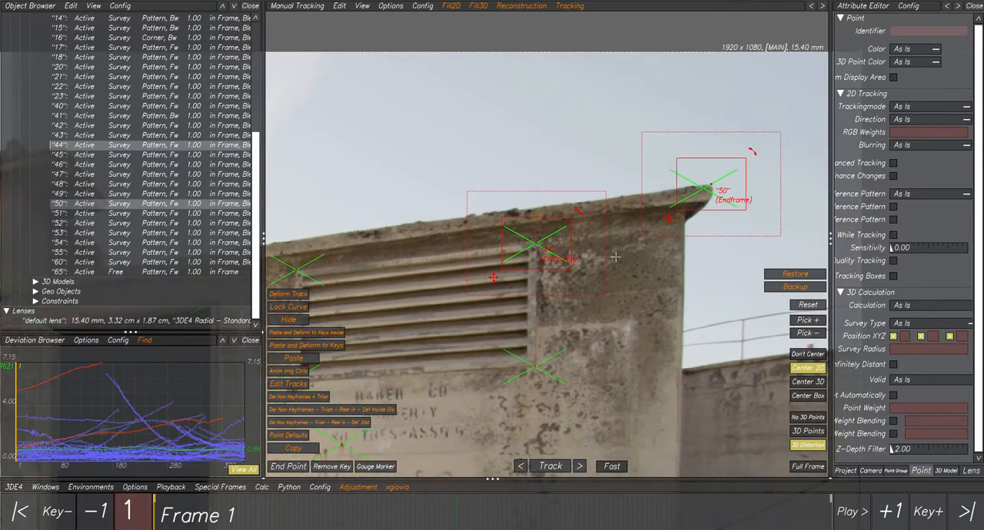
{"action": "scroll", "coordinate": [620, 288], "scroll_direction": "down", "scroll_amount": 4}
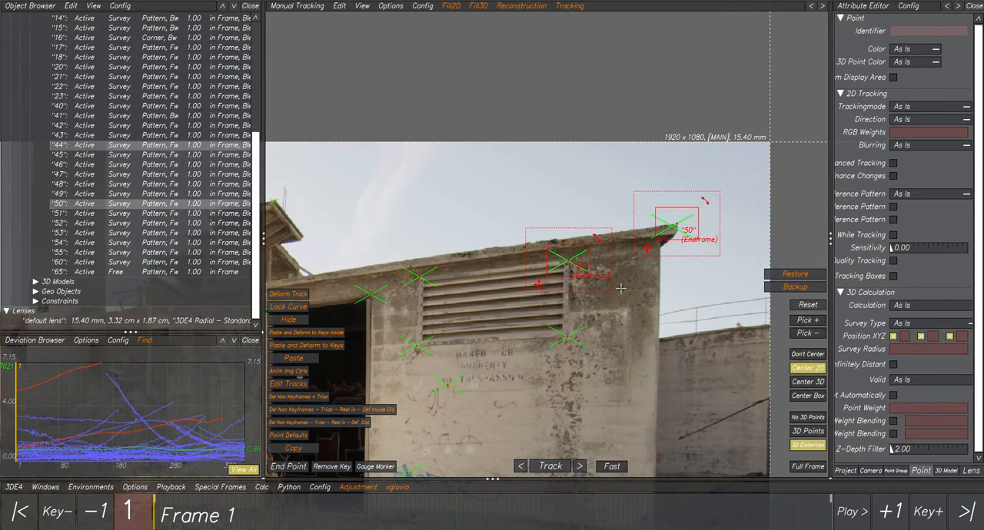
{"action": "scroll", "coordinate": [621, 276], "scroll_direction": "up", "scroll_amount": 3}
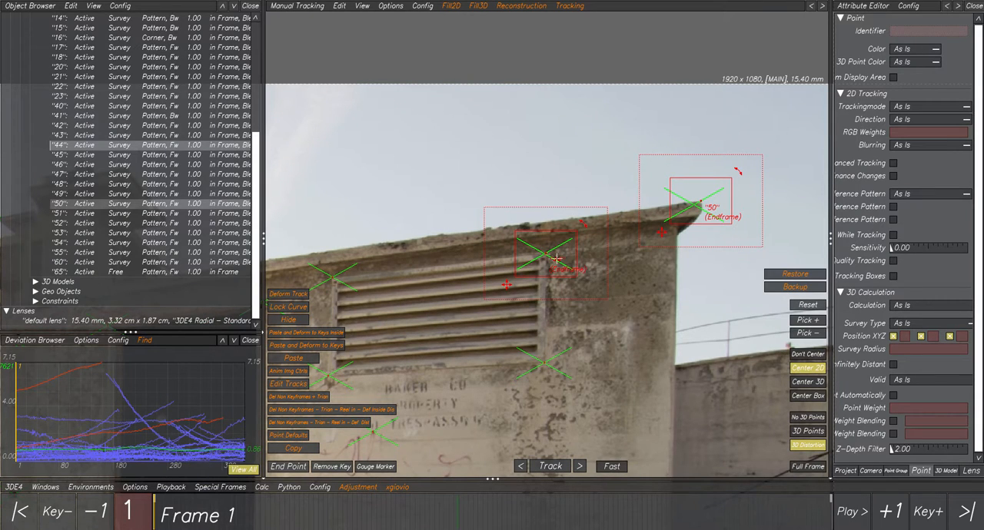
{"action": "left_click", "coordinate": [477, 7]}
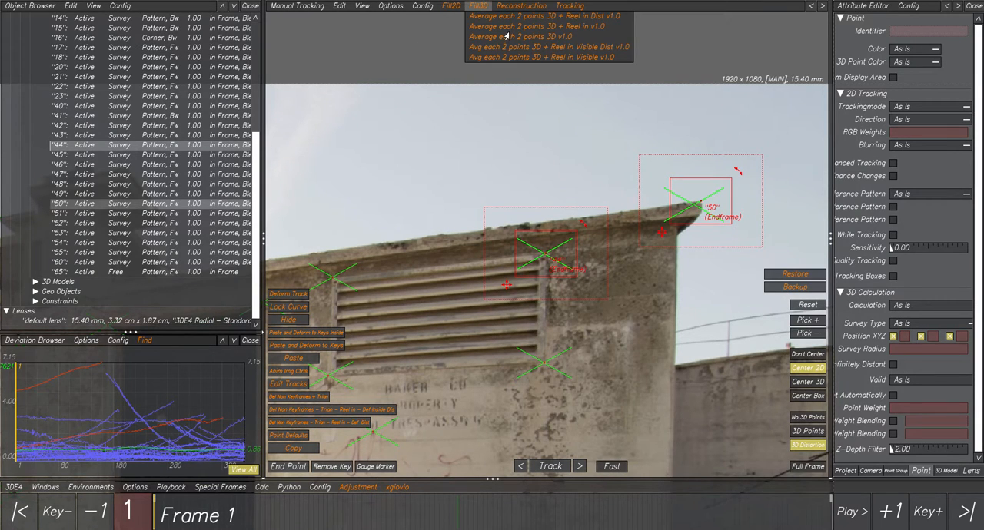
{"action": "left_click", "coordinate": [546, 17]}
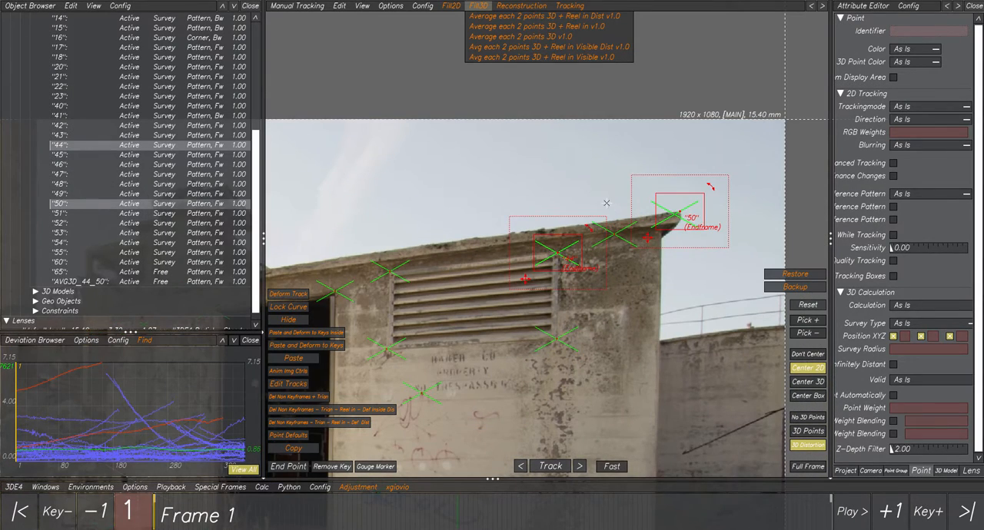
- Select AVG3D_44_50 and check its track near the image border at frames 244, 142 and 315
{"action": "left_click", "coordinate": [615, 234]}
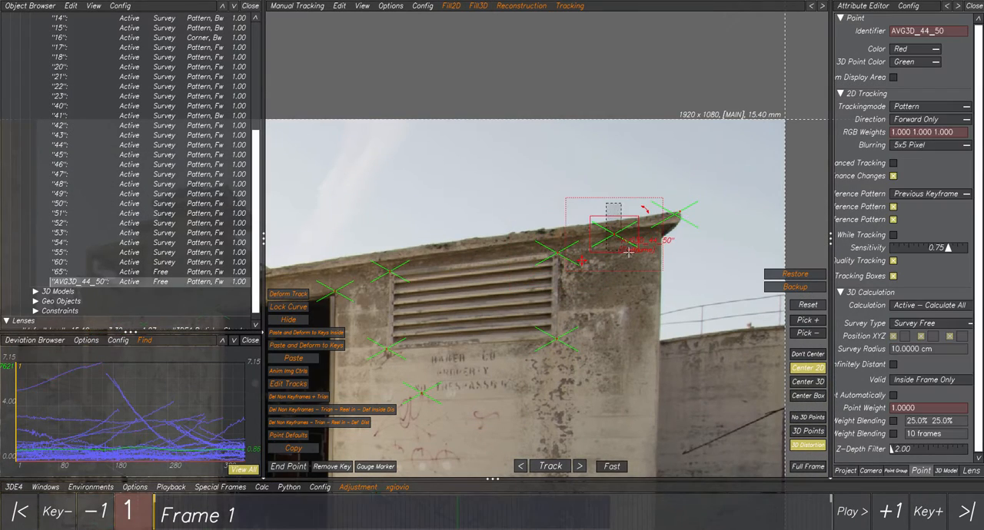
{"action": "scroll", "coordinate": [669, 423], "scroll_direction": "down", "scroll_amount": 3}
{"action": "left_click_drag", "start_coordinate": [301, 513], "coordinate": [546, 500]}
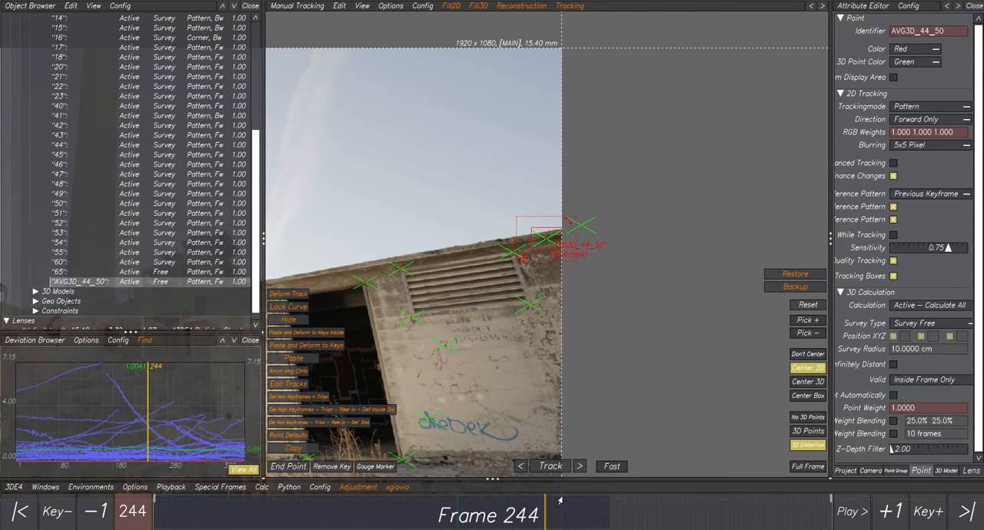
{"action": "left_click_drag", "start_coordinate": [560, 501], "coordinate": [380, 499]}
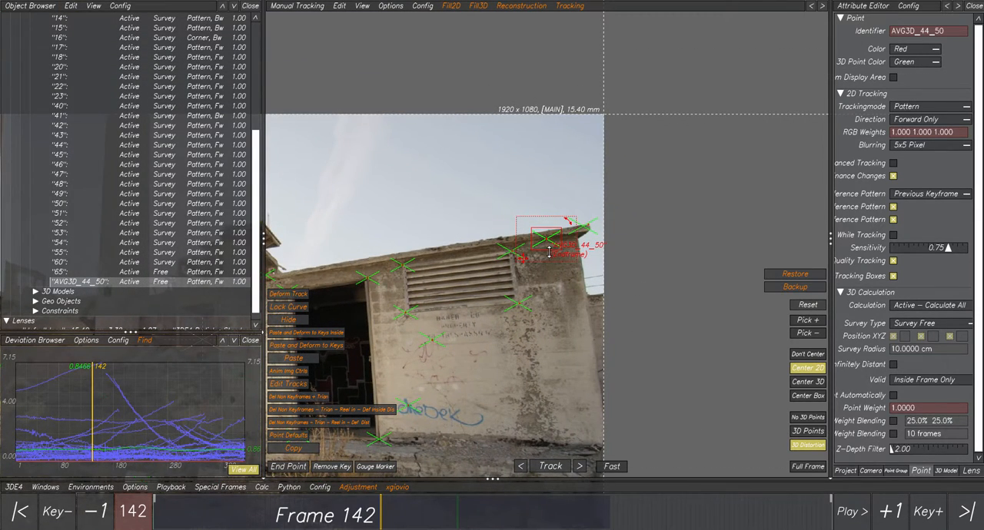
{"action": "left_click_drag", "start_coordinate": [381, 514], "coordinate": [657, 513]}
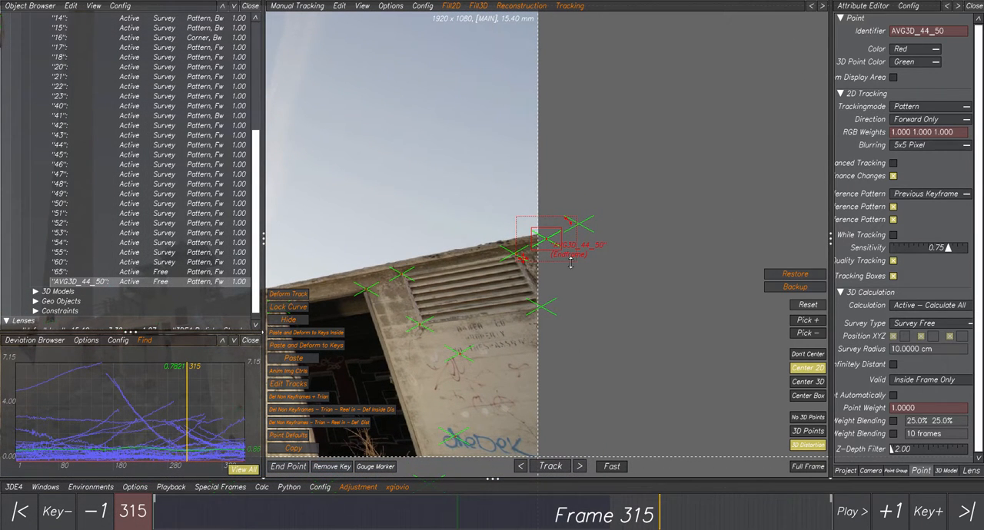
- Widen the Attribute Editor and set the Valid option of AVG3D_44_50 to Inside Frame Only
{"action": "left_click_drag", "start_coordinate": [831, 373], "coordinate": [758, 372]}
{"action": "left_click", "coordinate": [878, 379]}
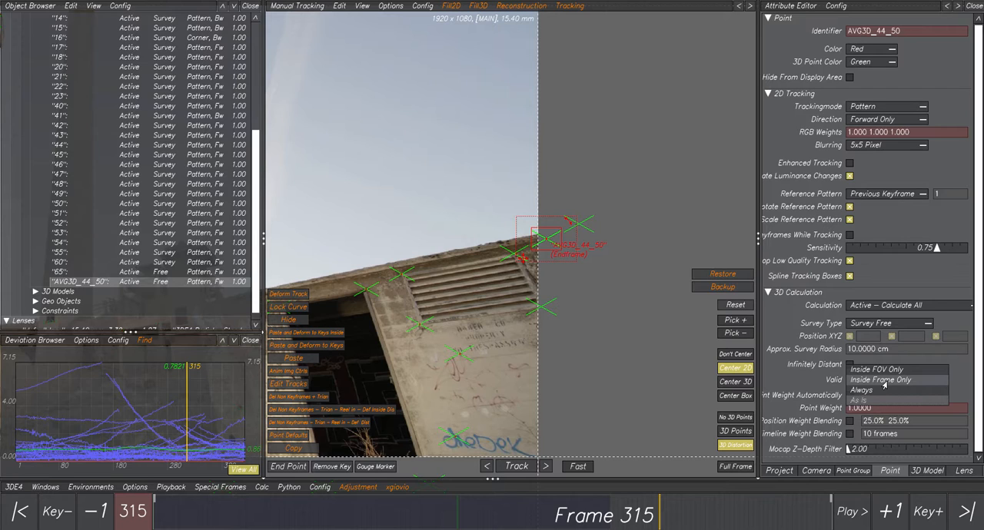
{"action": "left_click", "coordinate": [882, 381]}
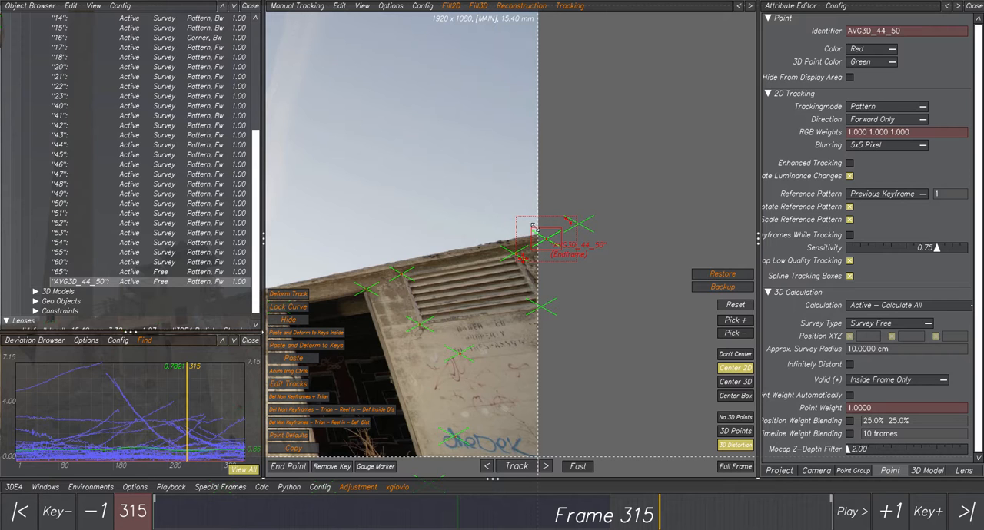
- Go to frame 284 and examine the tracked range of AVG3D_44_50 in the Timeline Editor
{"action": "left_click_drag", "start_coordinate": [652, 505], "coordinate": [609, 513]}
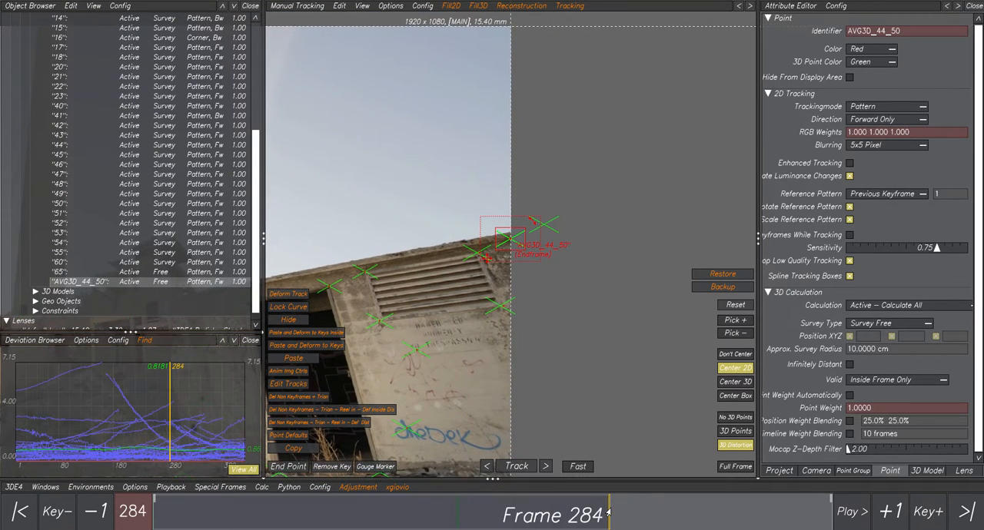
{"action": "left_click", "coordinate": [46, 488]}
{"action": "left_click", "coordinate": [82, 413]}
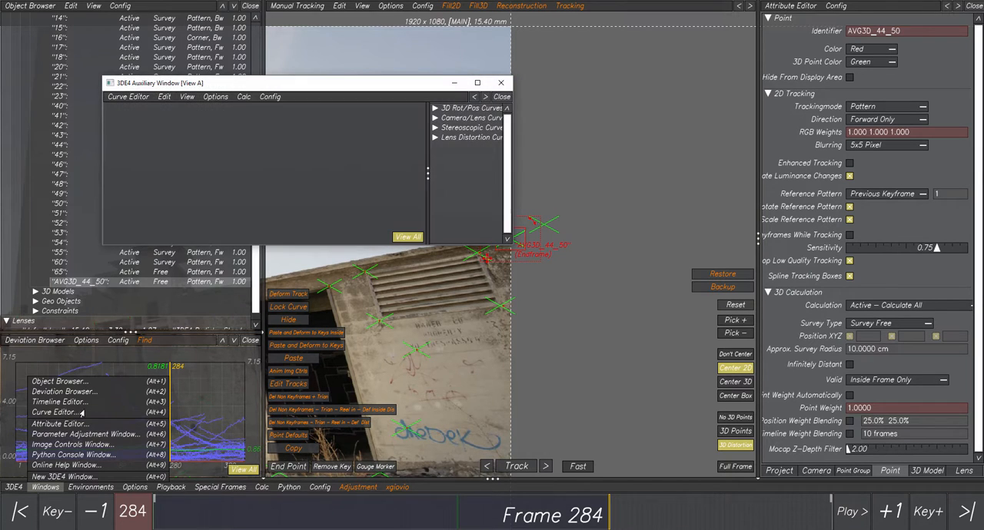
{"action": "left_click", "coordinate": [501, 83]}
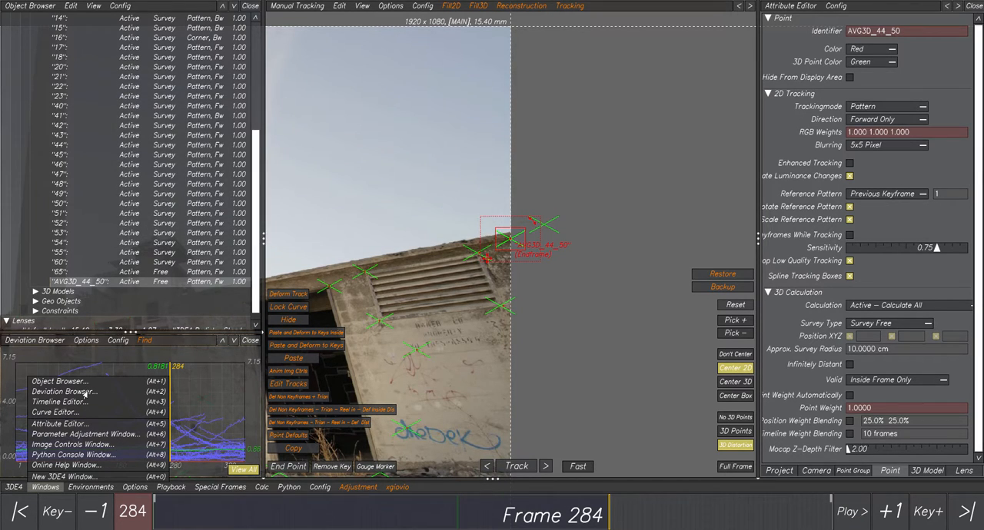
{"action": "left_click", "coordinate": [60, 402]}
{"action": "scroll", "coordinate": [319, 171], "scroll_direction": "up", "scroll_amount": 6}
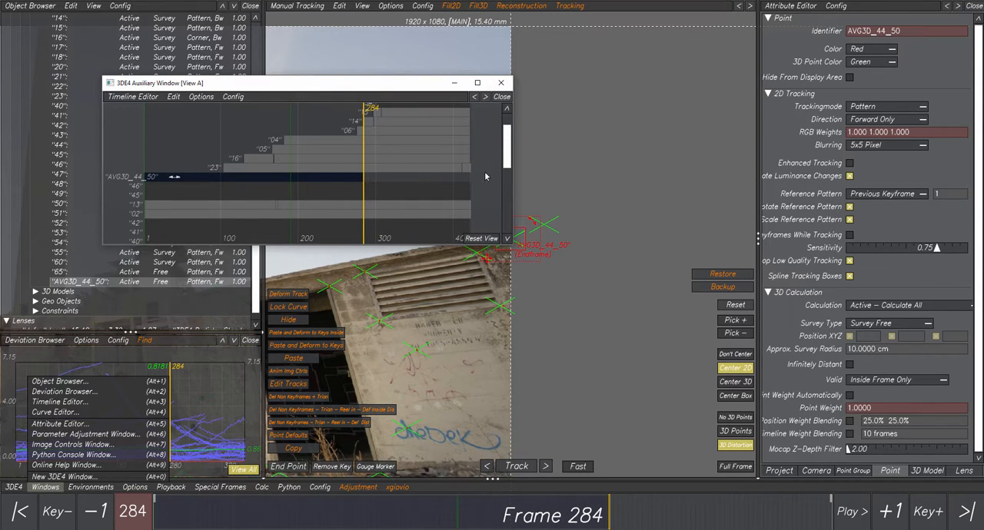
{"action": "left_click", "coordinate": [500, 83]}
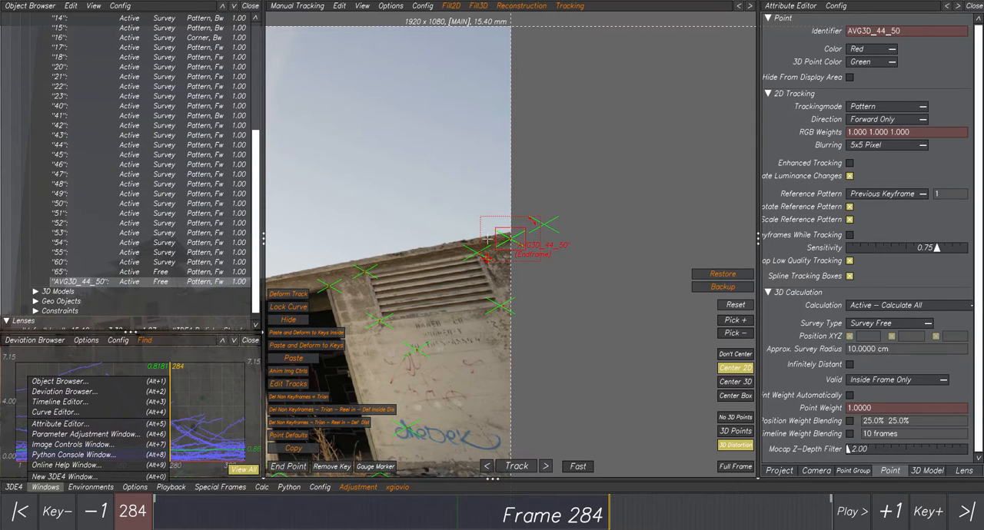
- Delete AVG3D_44_50 and average points 44 and 50 again with the Fill3D script "Avg each 2 points 3D + Reel in Visible Dist v1.0"
{"action": "key", "text": "Delete"}
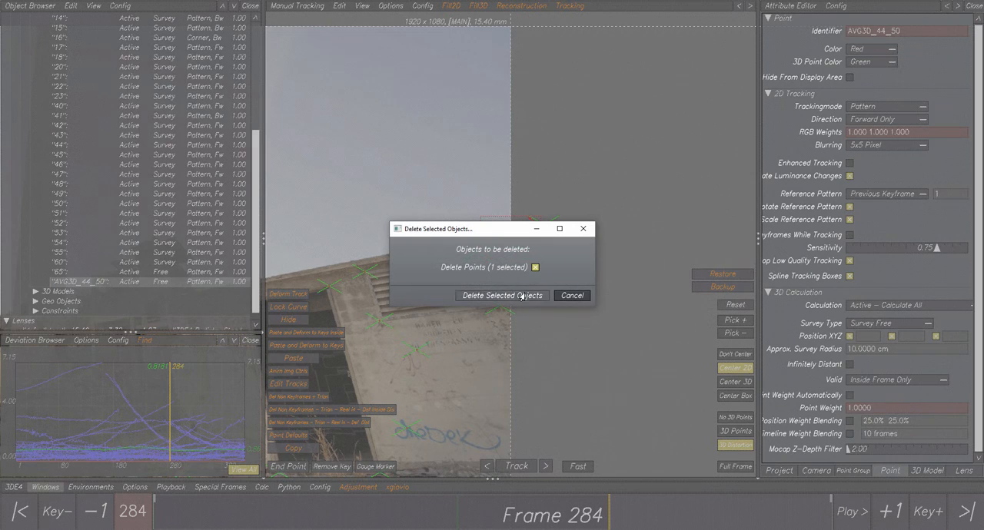
{"action": "key", "text": "Return"}
{"action": "left_click", "coordinate": [461, 198]}
{"action": "left_click_drag", "start_coordinate": [461, 197], "coordinate": [568, 274]}
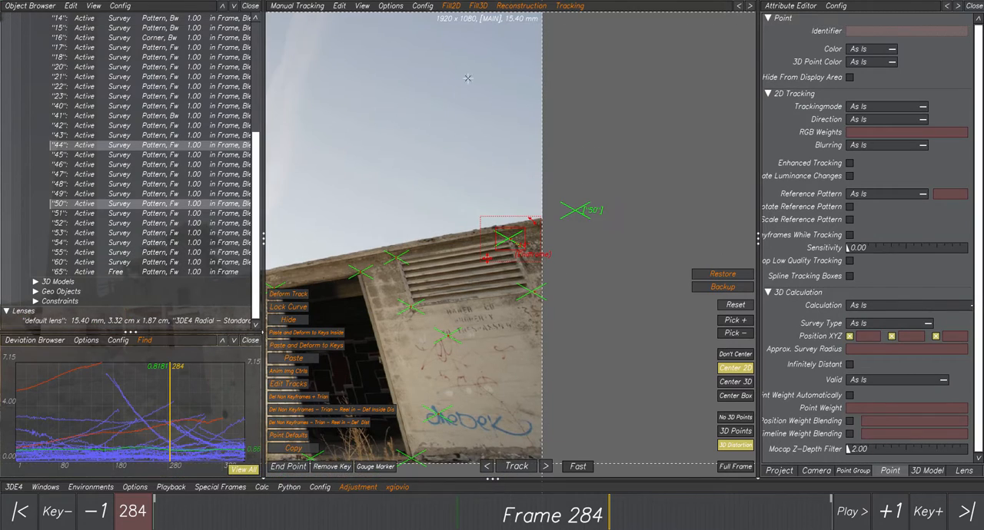
{"action": "left_click", "coordinate": [480, 7]}
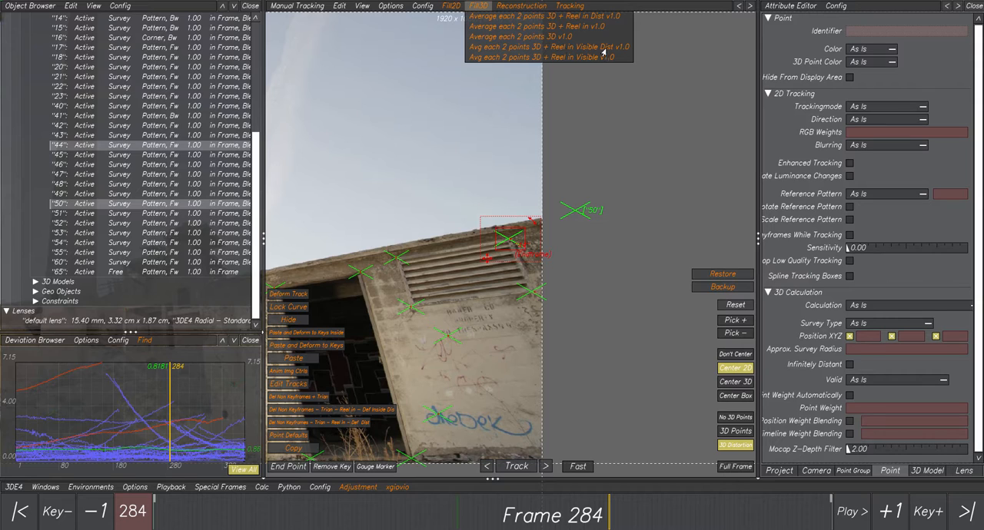
{"action": "left_click", "coordinate": [575, 47]}
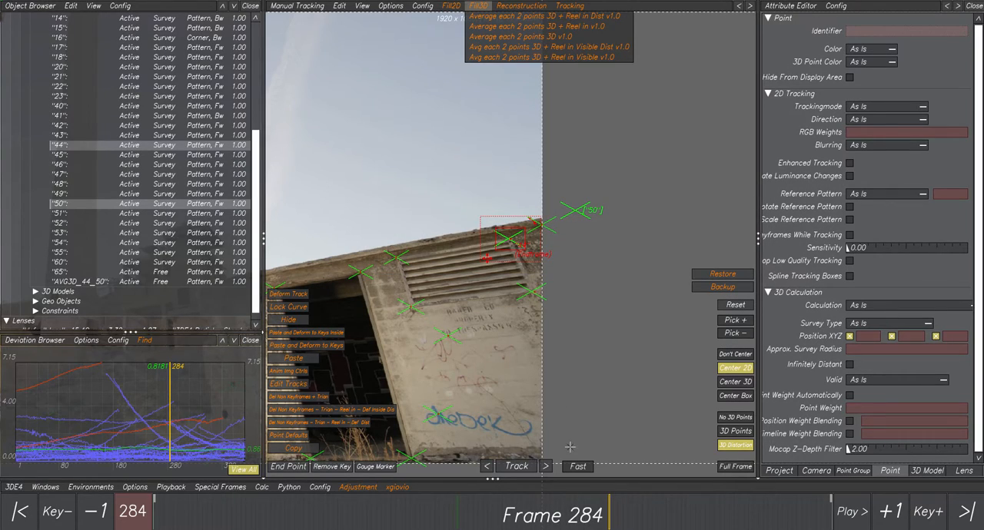
- Select the newly averaged AVG3D_44_50, check its track from frame 284 back to 155, and delete the point
{"action": "left_click", "coordinate": [547, 221]}
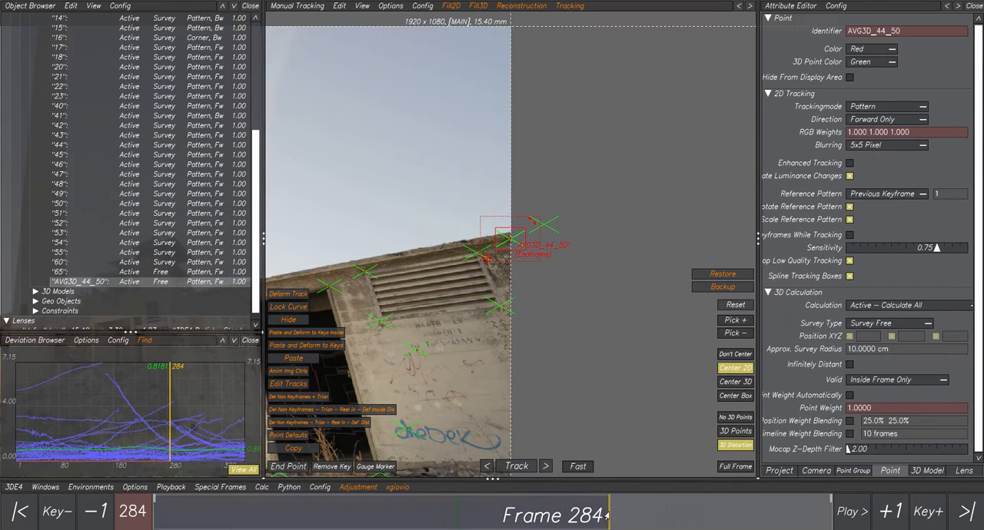
{"action": "mouse_move", "coordinate": [609, 516]}
{"action": "left_mouse_down"}
{"action": "mouse_move", "coordinate": [442, 512]}
{"action": "mouse_move", "coordinate": [552, 511]}
{"action": "mouse_move", "coordinate": [578, 498]}
{"action": "mouse_move", "coordinate": [593, 511]}
{"action": "mouse_move", "coordinate": [785, 513]}
{"action": "mouse_move", "coordinate": [542, 511]}
{"action": "mouse_move", "coordinate": [800, 515]}
{"action": "mouse_move", "coordinate": [519, 513]}
{"action": "mouse_move", "coordinate": [619, 508]}
{"action": "mouse_move", "coordinate": [546, 510]}
{"action": "mouse_move", "coordinate": [615, 506]}
{"action": "mouse_move", "coordinate": [605, 501]}
{"action": "mouse_move", "coordinate": [402, 508]}
{"action": "left_mouse_up"}
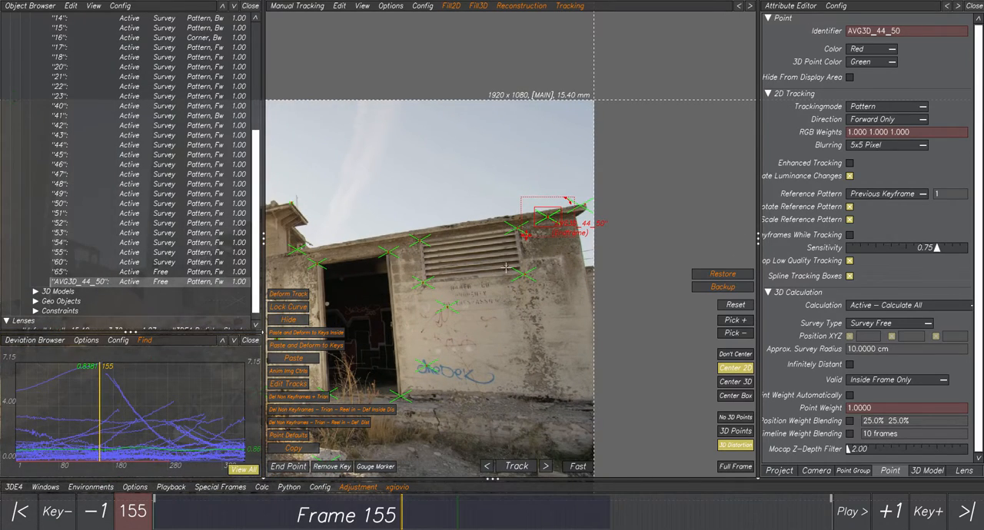
{"action": "key", "text": "Delete"}
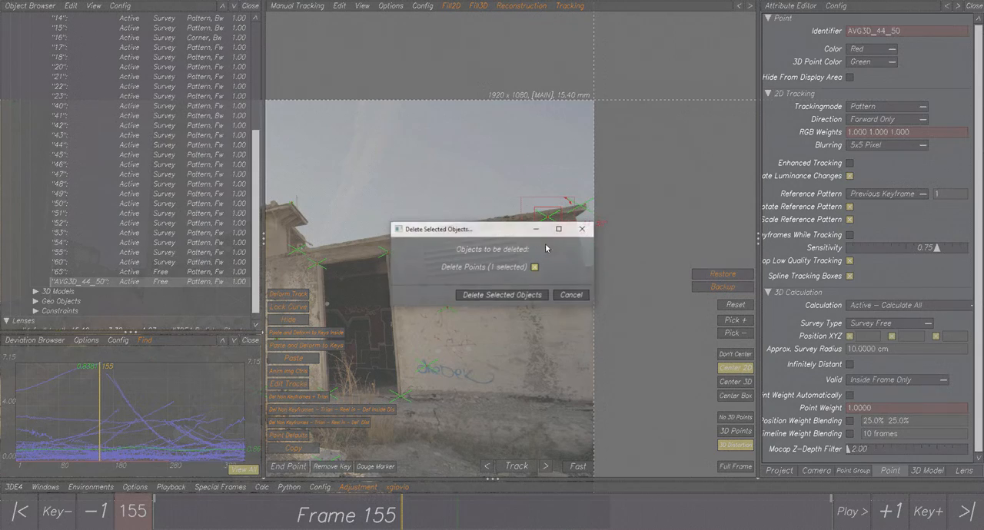
{"action": "left_click", "coordinate": [509, 296]}
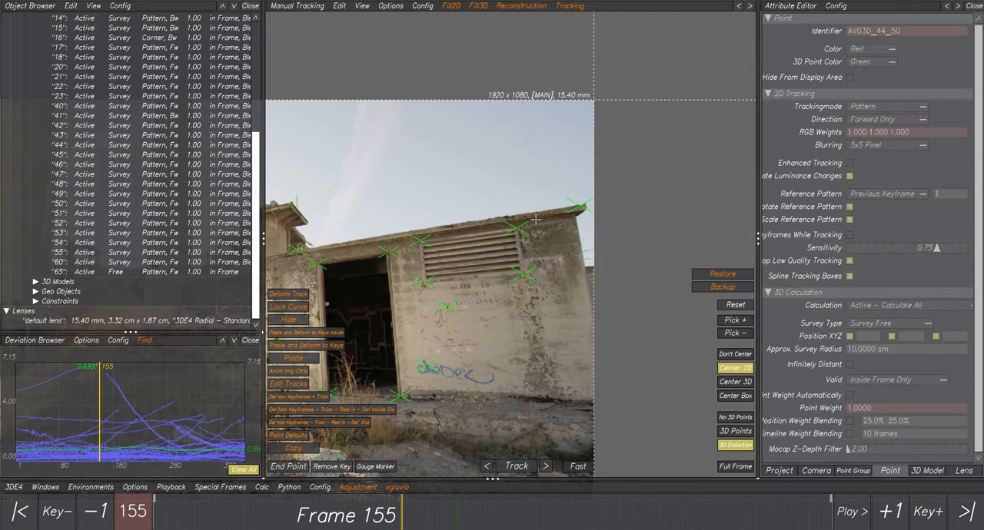
- Compare the averaging scripts offered under Fill3D with those under Reconstruction
{"action": "left_click", "coordinate": [451, 8]}
{"action": "mouse_move", "coordinate": [478, 8]}
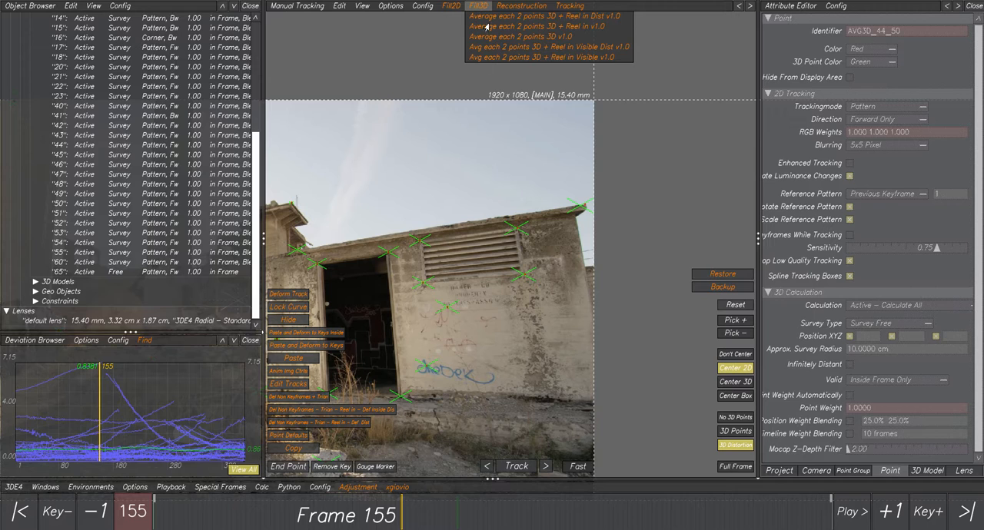
{"action": "mouse_move", "coordinate": [523, 7]}
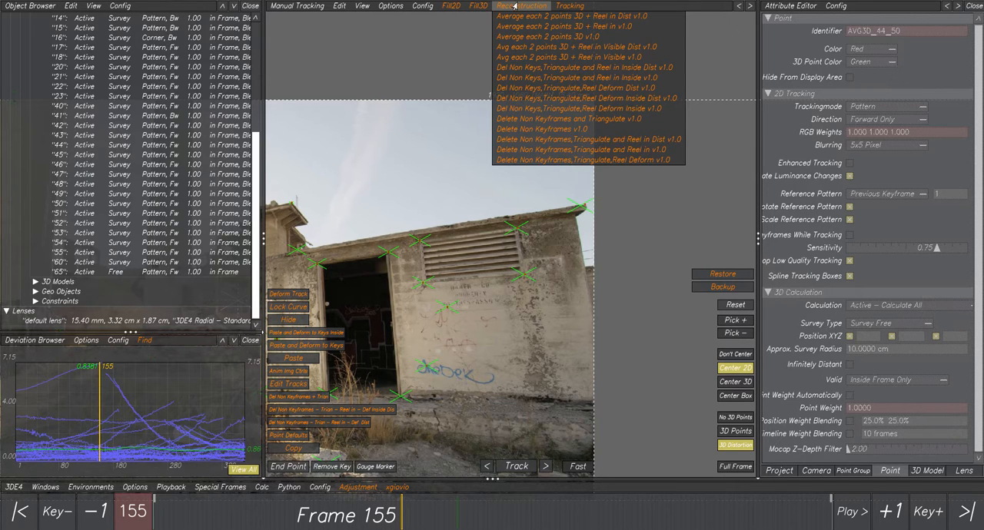
{"action": "left_click", "coordinate": [517, 10]}
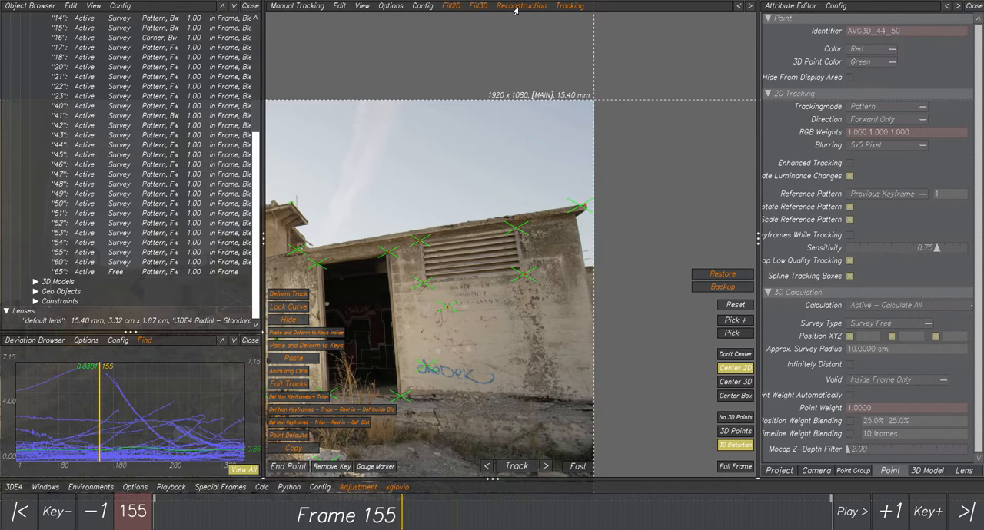
{"action": "left_click", "coordinate": [478, 9]}
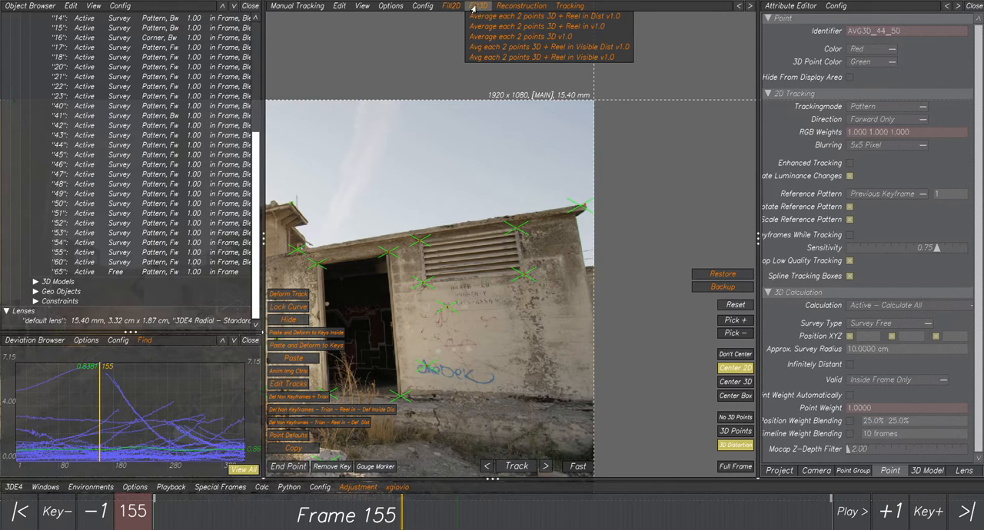
{"action": "left_click", "coordinate": [474, 9]}
{"action": "middle_click_drag", "start_coordinate": [352, 261], "coordinate": [480, 186]}
{"action": "scroll", "coordinate": [481, 186], "scroll_direction": "up", "scroll_amount": 3}
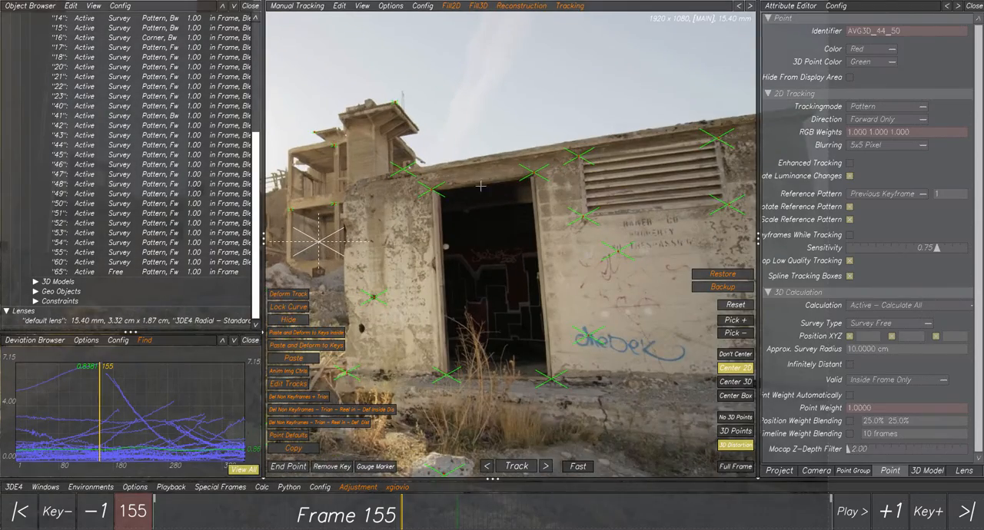
{"action": "scroll", "coordinate": [481, 187], "scroll_direction": "up", "scroll_amount": 2}
{"action": "scroll", "coordinate": [504, 198], "scroll_direction": "up", "scroll_amount": 2}
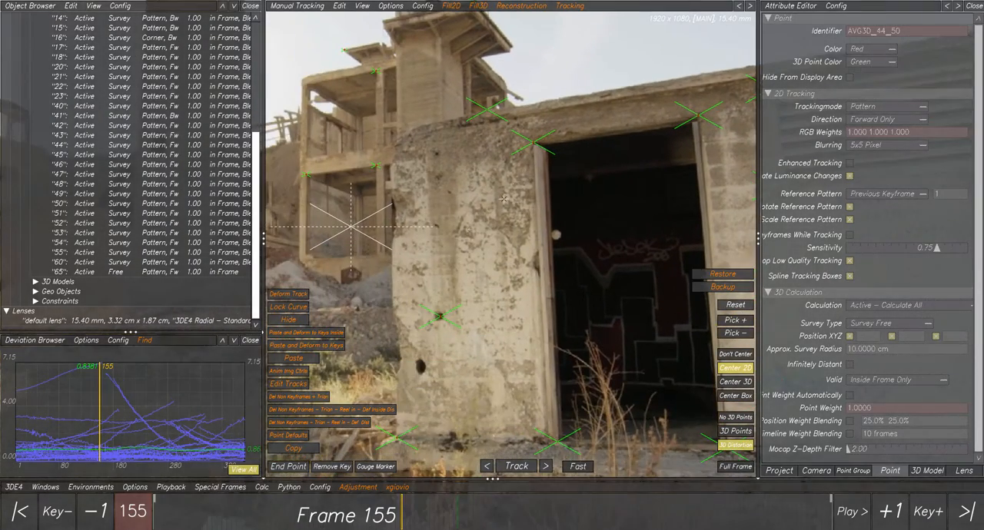
{"action": "left_click", "coordinate": [439, 316]}
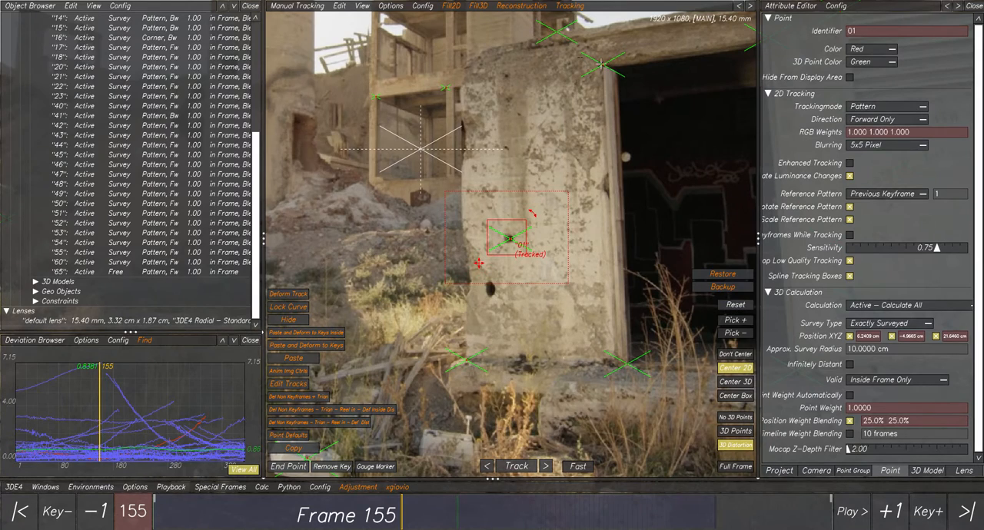
{"action": "left_click", "coordinate": [601, 64], "text": "shift"}
{"action": "left_click", "coordinate": [452, 6]}
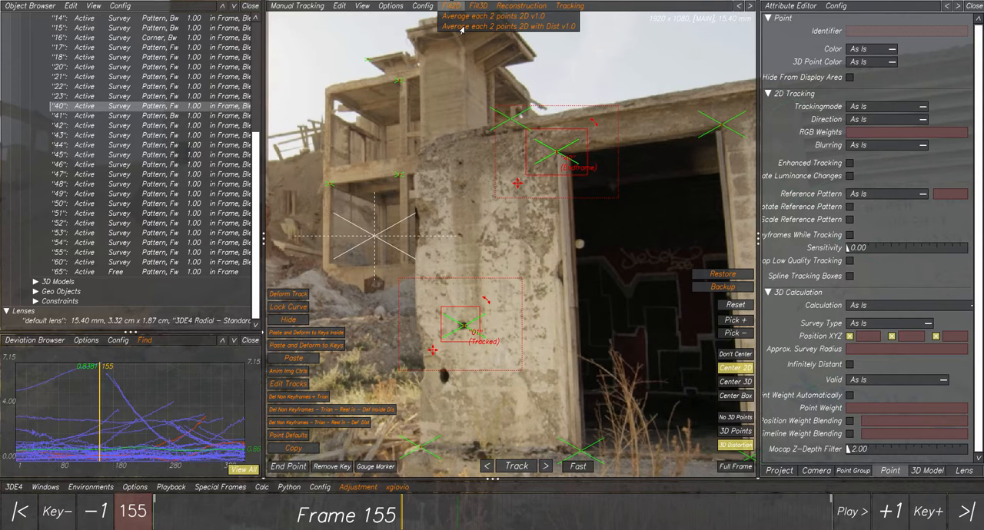
{"action": "left_click", "coordinate": [476, 7]}
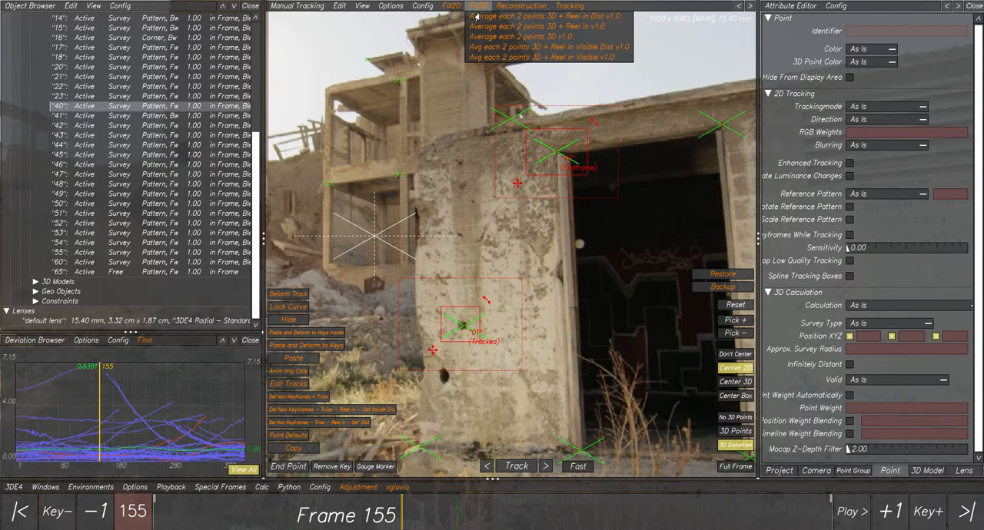
{"action": "mouse_move", "coordinate": [457, 8]}
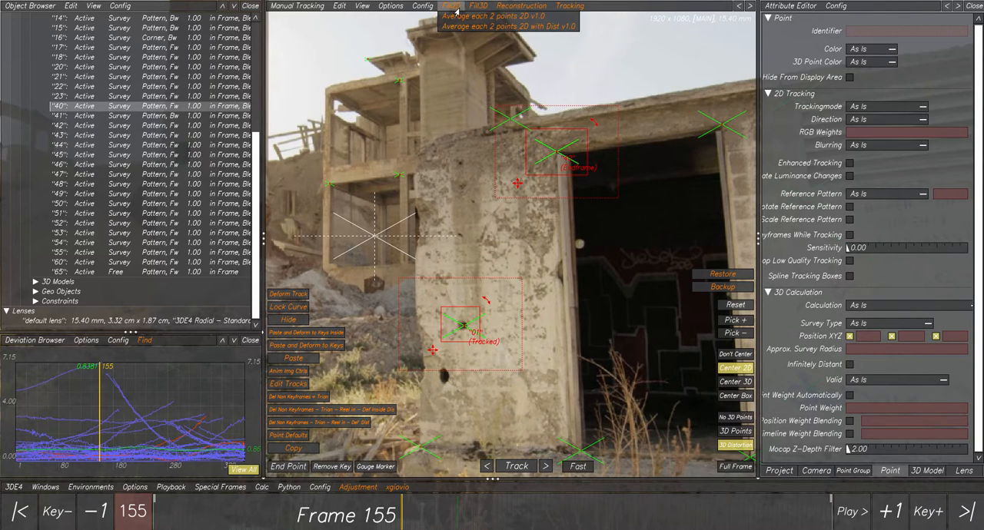
{"action": "left_click", "coordinate": [490, 189]}
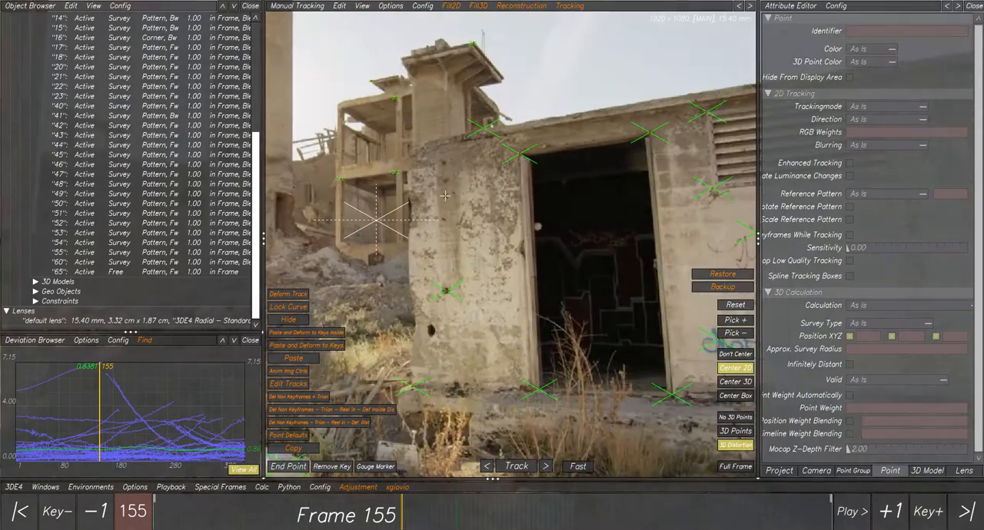
- Select points 16, 17 and 53 on the distant building and average each pair with the Fill2D script "Average each 2 points 2D with Dist v1.0"
{"action": "middle_click_drag", "start_coordinate": [353, 153], "coordinate": [436, 189]}
{"action": "left_click_drag", "start_coordinate": [411, 190], "coordinate": [490, 230]}
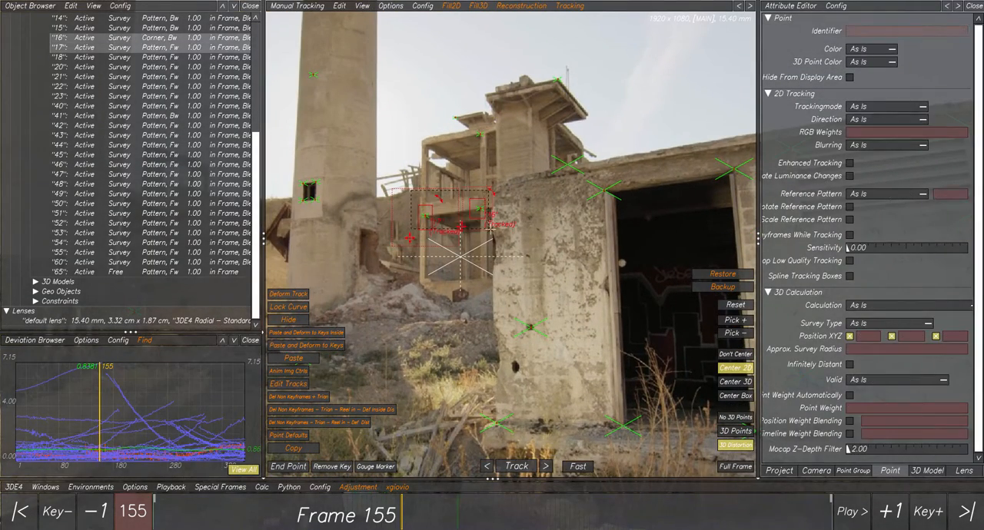
{"action": "left_click", "coordinate": [545, 171], "text": "shift"}
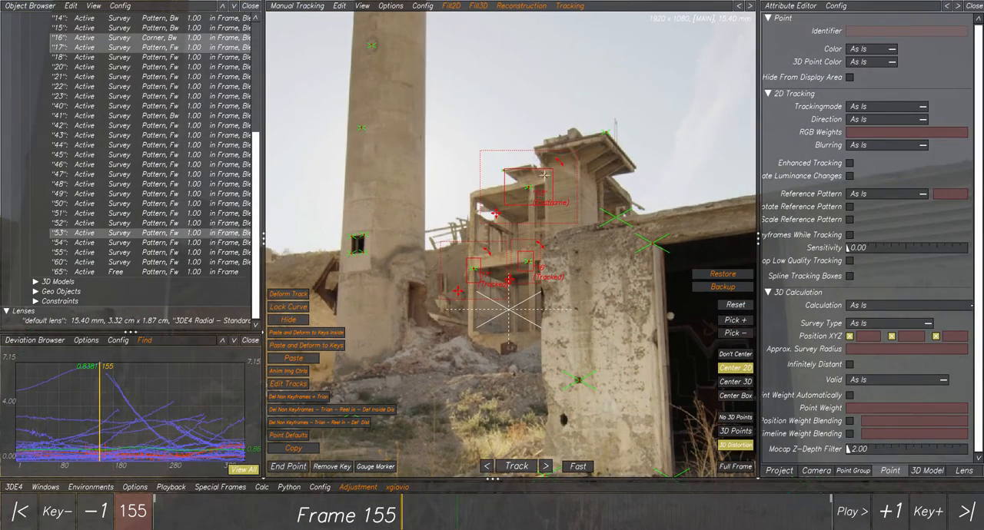
{"action": "left_click", "coordinate": [452, 7]}
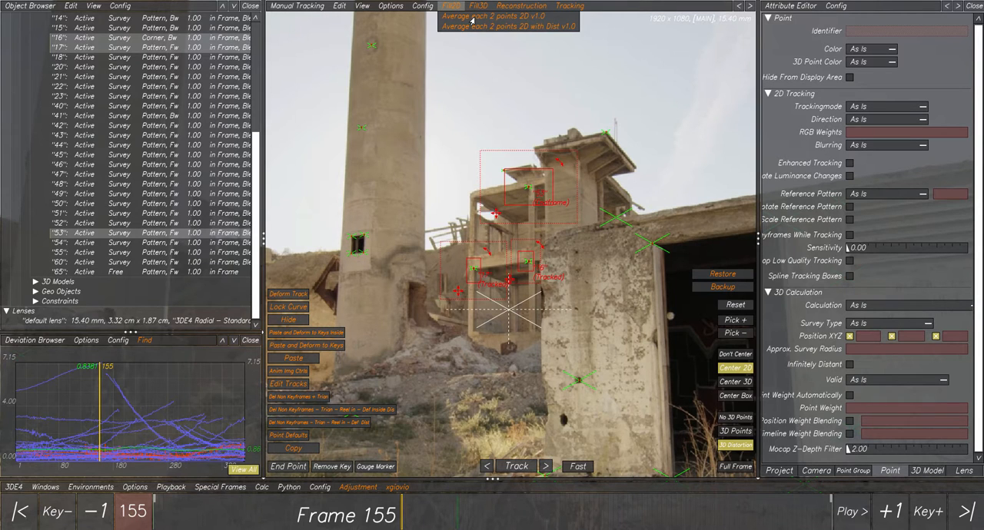
{"action": "left_click", "coordinate": [474, 27]}
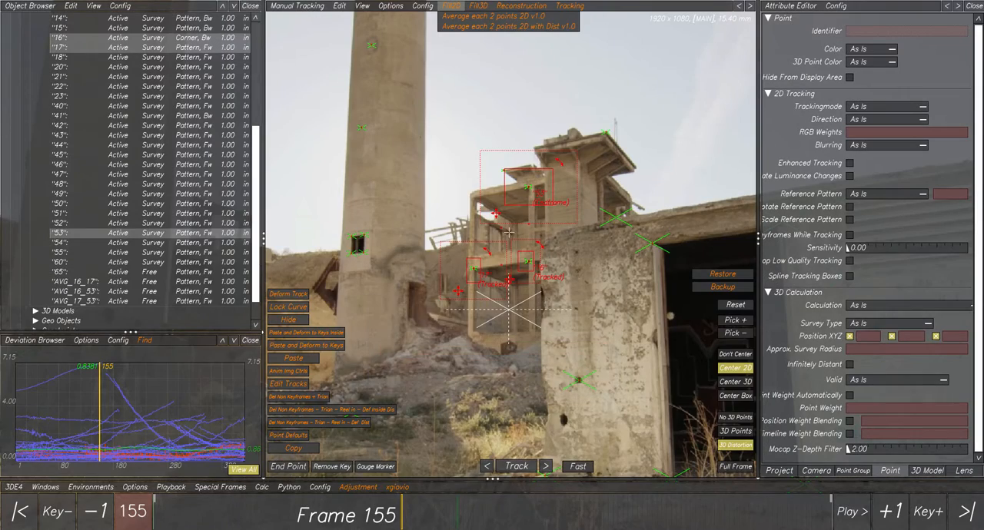
{"action": "scroll", "coordinate": [508, 232], "scroll_direction": "up", "scroll_amount": 3}
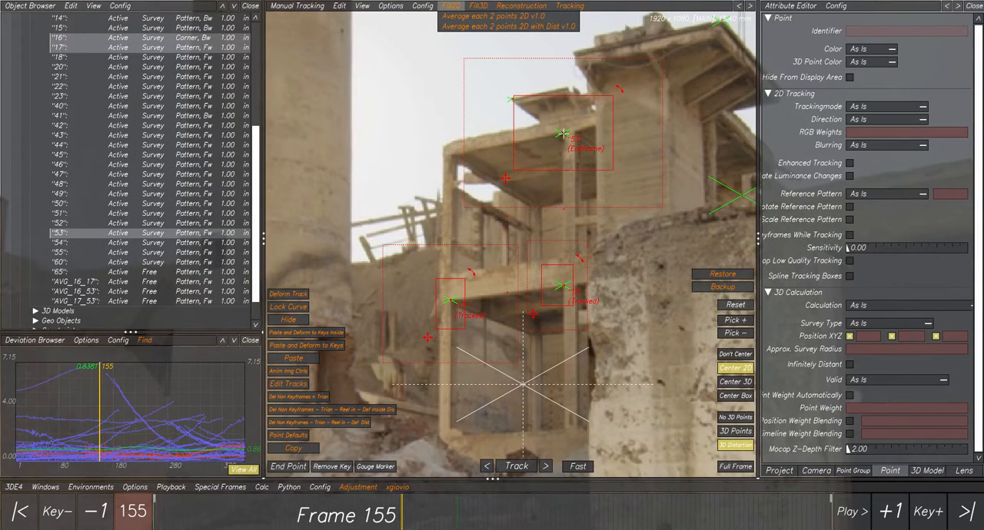
{"action": "left_click", "coordinate": [582, 222]}
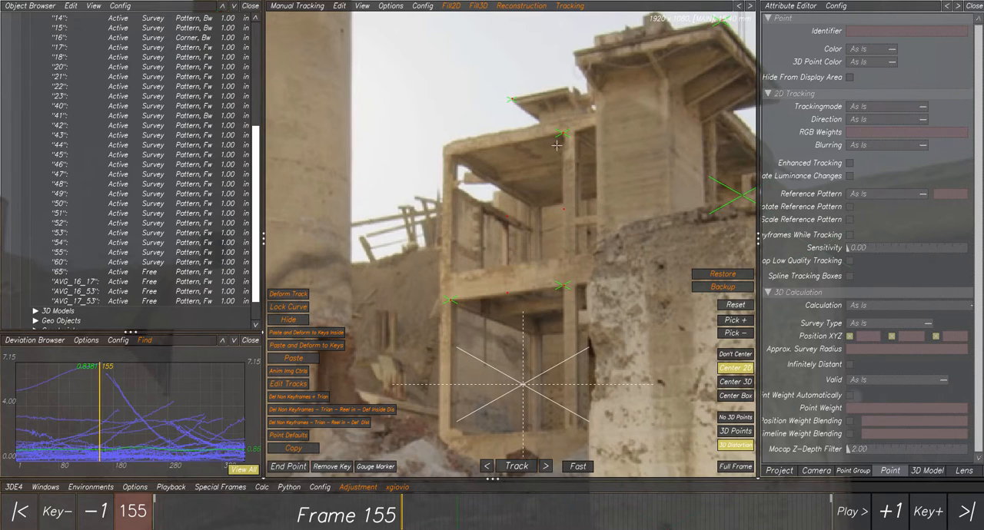
- Delete the averaged point AVG_17_53 between points 17 and 53 on the distant building
{"action": "scroll", "coordinate": [556, 145], "scroll_direction": "down", "scroll_amount": 2}
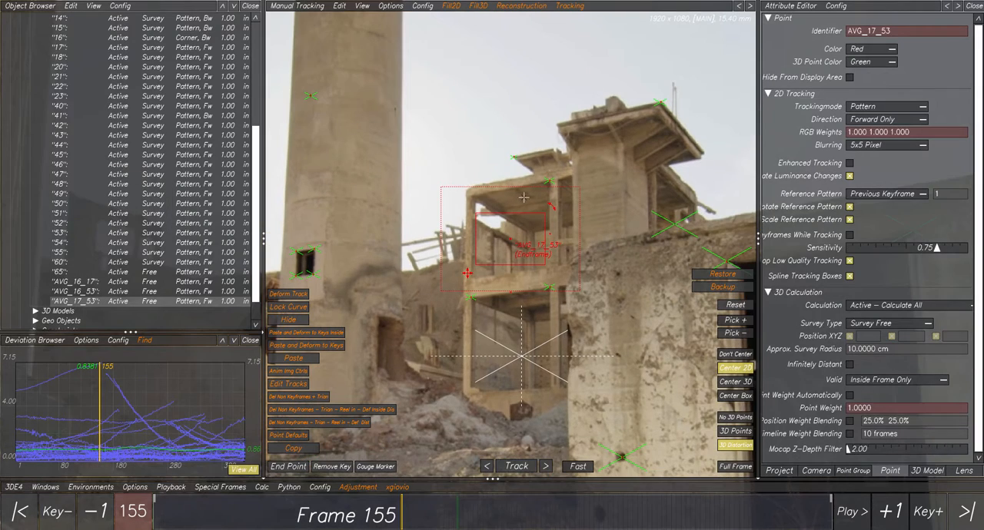
{"action": "left_click", "coordinate": [520, 197]}
{"action": "key", "text": "Delete"}
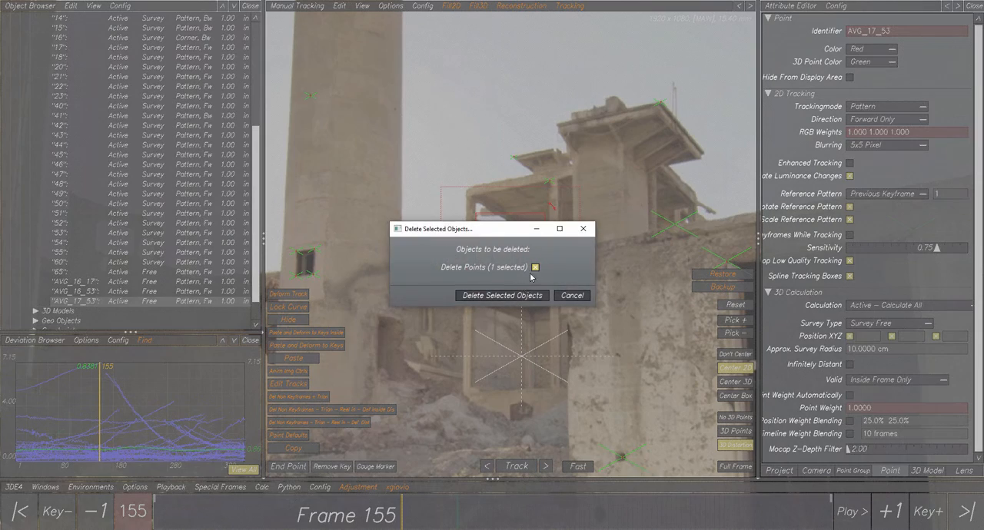
{"action": "left_click", "coordinate": [517, 294]}
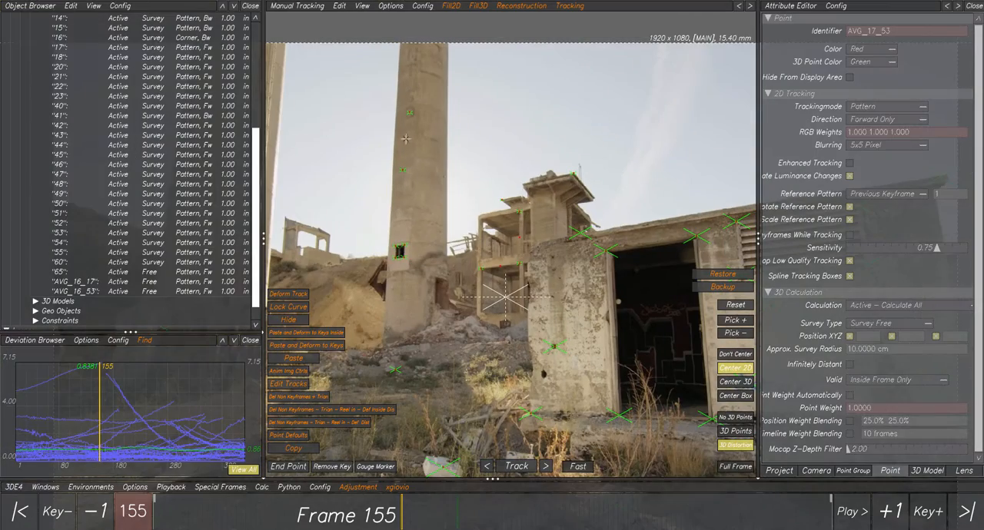
{"action": "left_click_drag", "start_coordinate": [365, 115], "coordinate": [584, 304]}
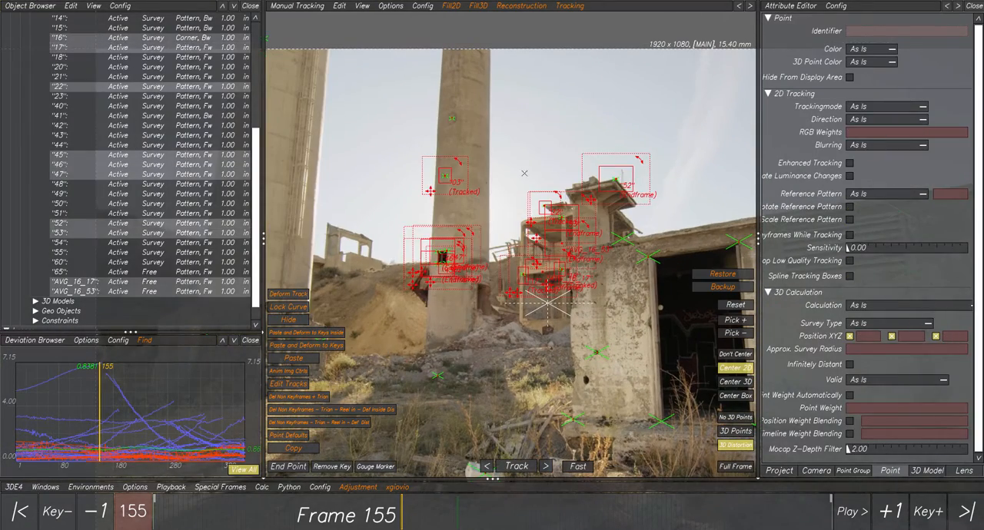
{"action": "left_click", "coordinate": [524, 173]}
{"action": "scroll", "coordinate": [544, 229], "scroll_direction": "down", "scroll_amount": 2}
{"action": "scroll", "coordinate": [544, 230], "scroll_direction": "up", "scroll_amount": 6}
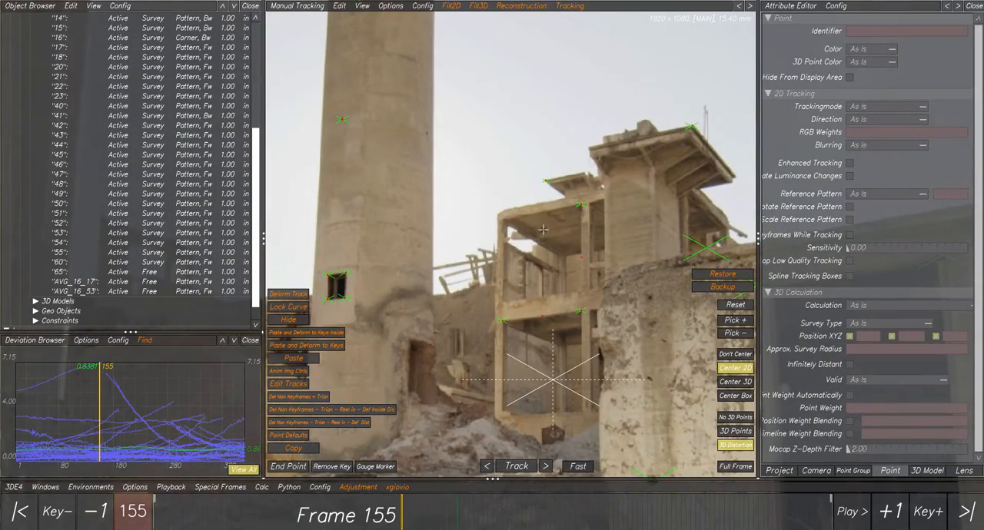
- Delete the remaining averaged points AVG_16_53 and AVG_16_17 on the distant building
{"action": "left_click", "coordinate": [566, 247]}
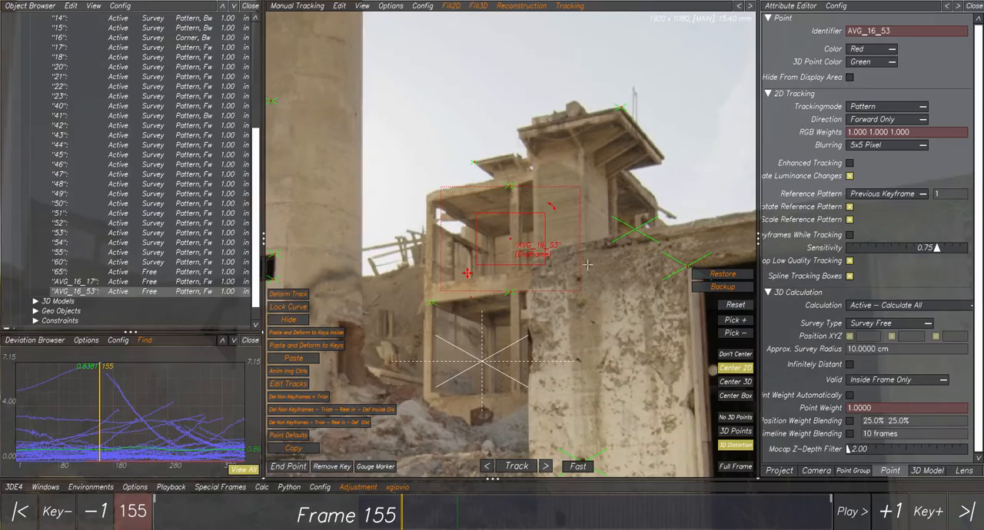
{"action": "key", "text": "Delete"}
{"action": "left_click", "coordinate": [487, 285]}
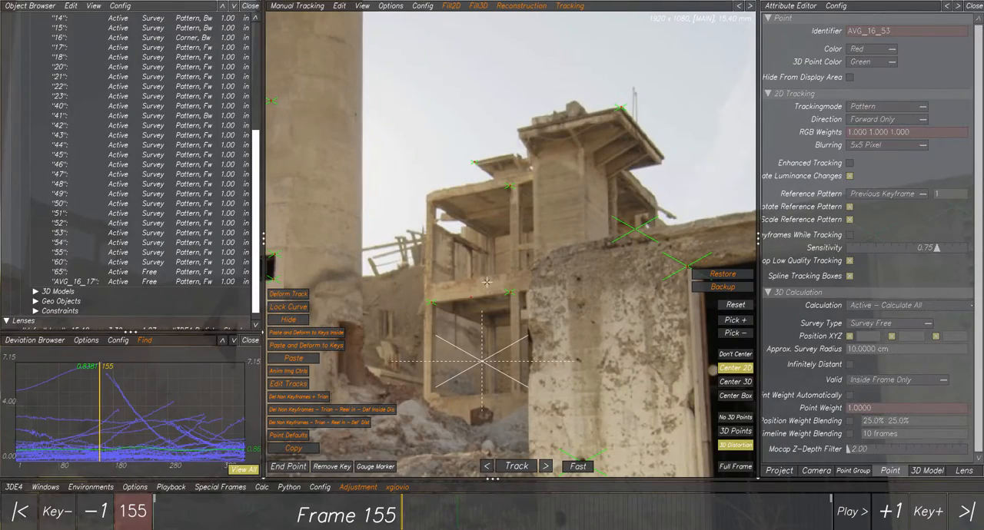
{"action": "left_click", "coordinate": [472, 300]}
{"action": "key", "text": "Delete"}
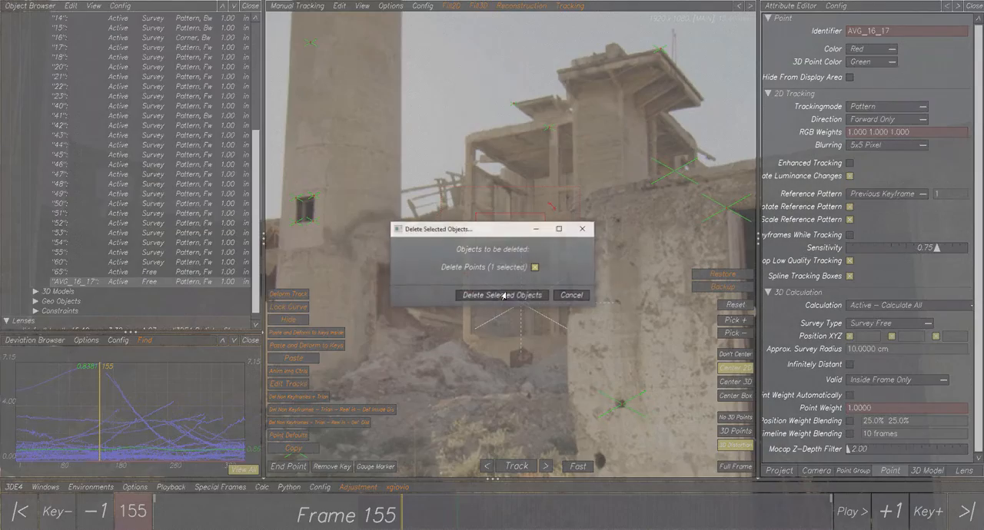
{"action": "left_click", "coordinate": [497, 296]}
{"action": "left_click", "coordinate": [473, 7]}
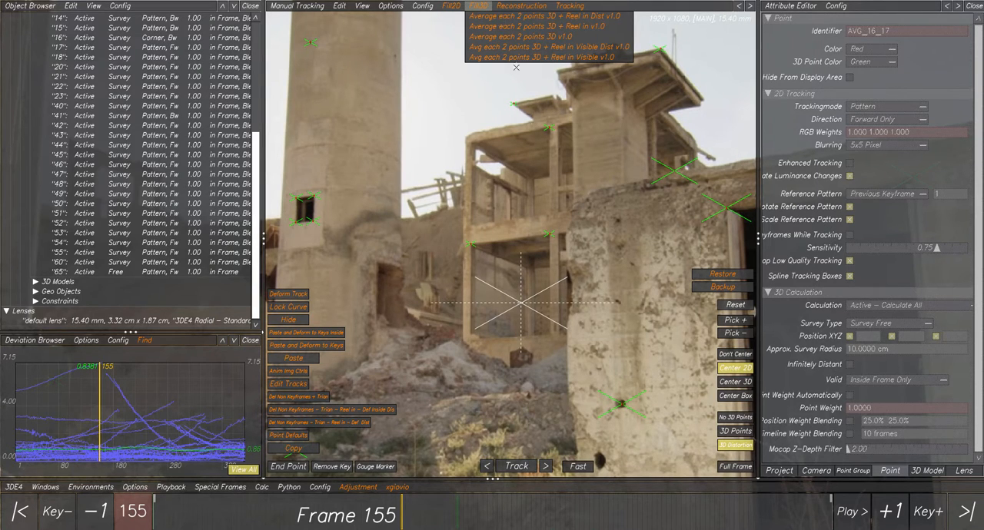
{"action": "middle_click_drag", "start_coordinate": [586, 161], "coordinate": [506, 161]}
{"action": "scroll", "coordinate": [521, 200], "scroll_direction": "down", "scroll_amount": 2}
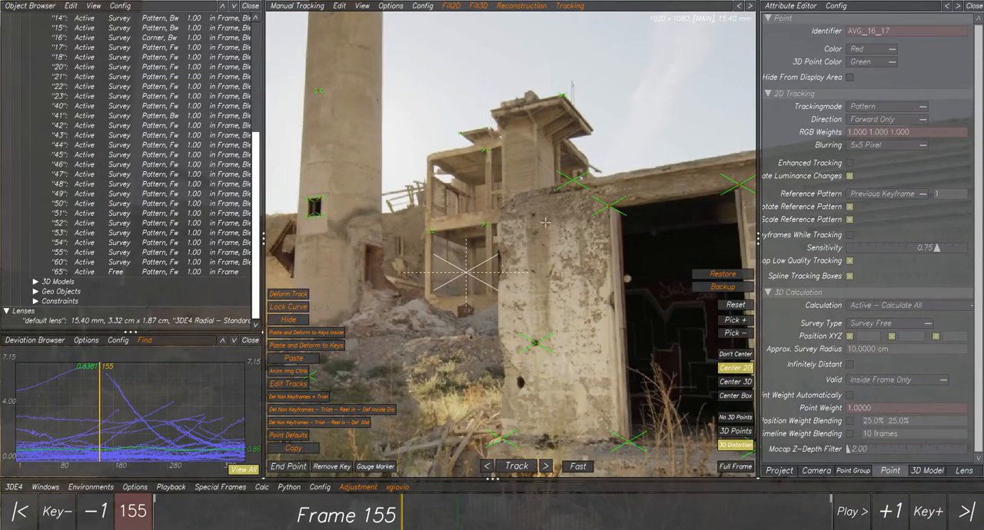
{"action": "middle_click_drag", "start_coordinate": [545, 223], "coordinate": [505, 177]}
{"action": "scroll", "coordinate": [505, 177], "scroll_direction": "up", "scroll_amount": 3}
{"action": "scroll", "coordinate": [524, 212], "scroll_direction": "down", "scroll_amount": 2}
{"action": "middle_click_drag", "start_coordinate": [543, 204], "coordinate": [506, 180]}
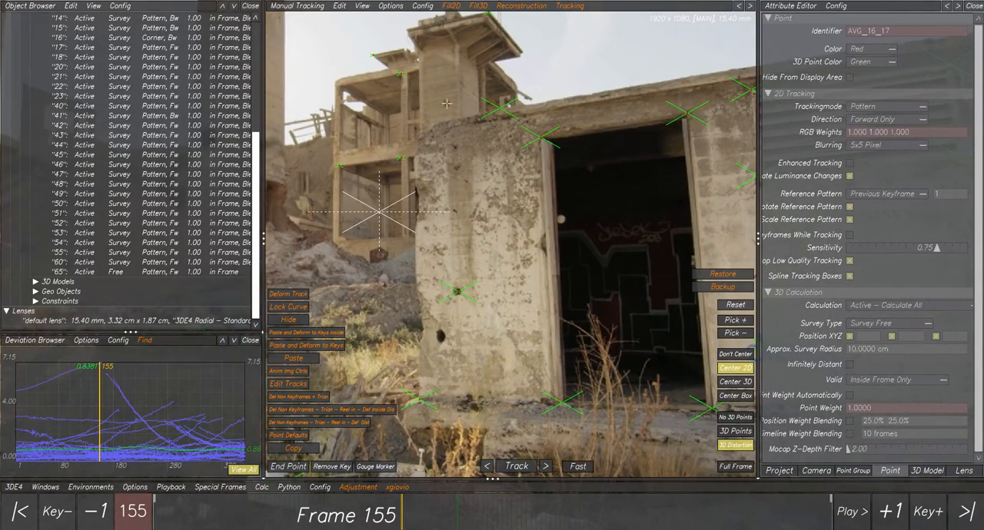
- Select points 01 and 40 on the concrete pillar and average them with the Fill2D script "Average each 2 points 2D with Dist v1.0"
{"action": "left_click", "coordinate": [452, 6]}
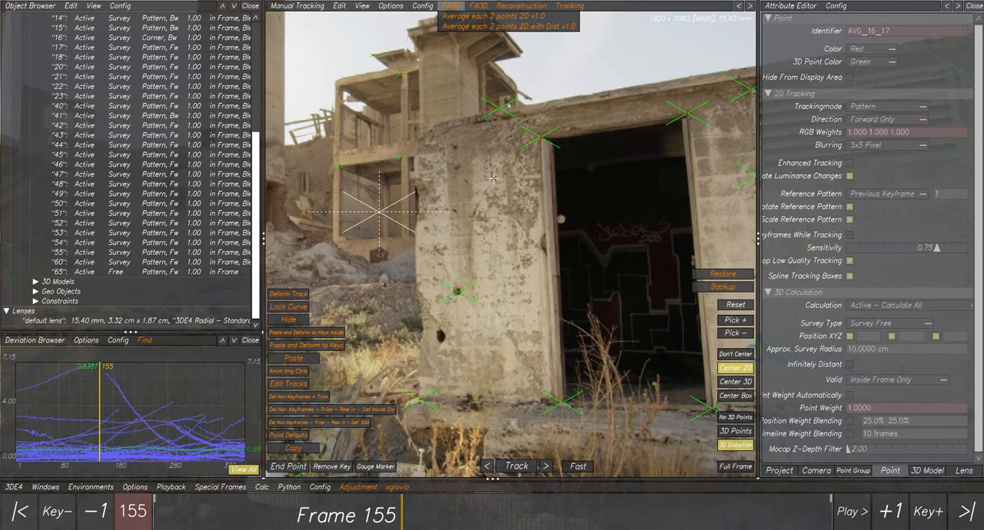
{"action": "left_click", "coordinate": [458, 291]}
{"action": "left_click", "coordinate": [589, 87], "text": "ctrl"}
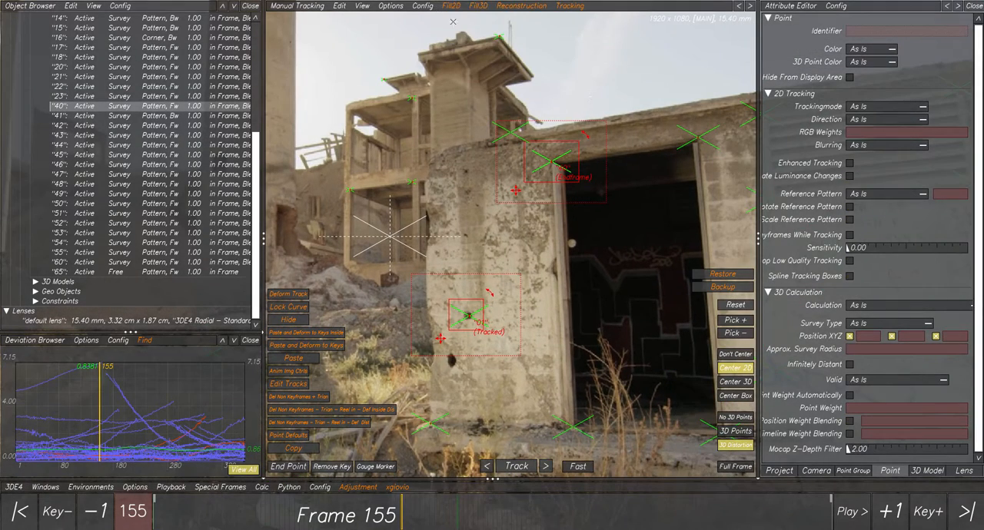
{"action": "left_click", "coordinate": [452, 5]}
{"action": "left_click", "coordinate": [473, 27]}
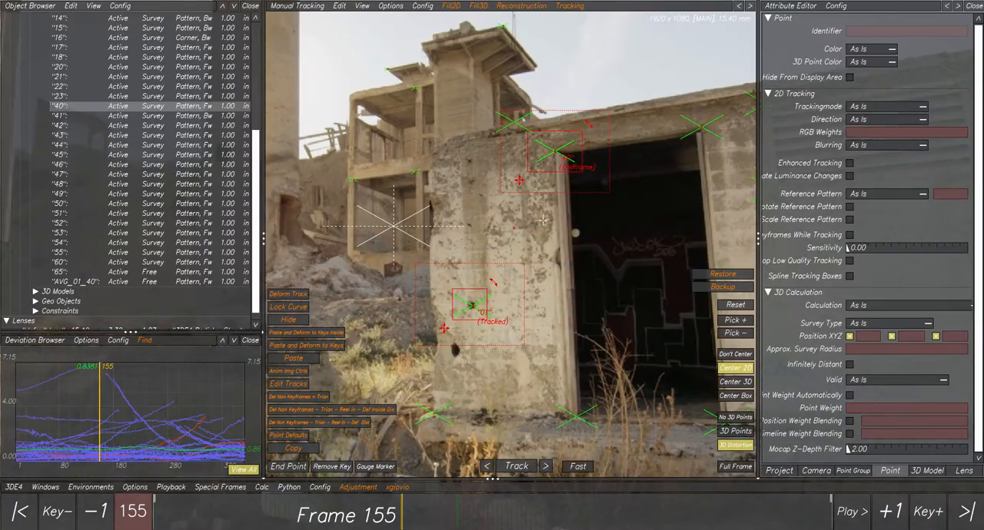
{"action": "left_click", "coordinate": [543, 221]}
{"action": "scroll", "coordinate": [542, 218], "scroll_direction": "up", "scroll_amount": 4}
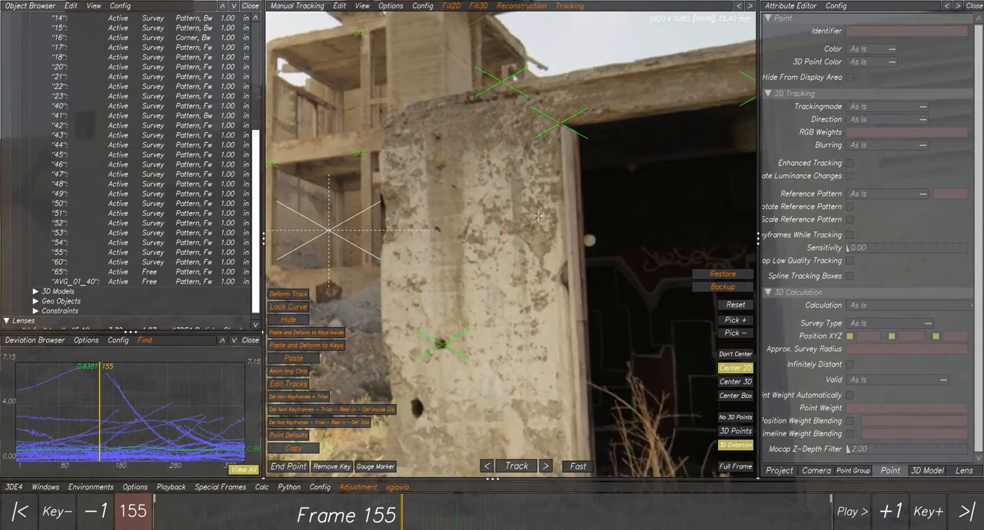
- At frame 103, average points 01 and 40 with the Fill3D script "Avg each 2 points 3D + Reel in Visible Dist v1.0"
{"action": "left_click_drag", "start_coordinate": [399, 502], "coordinate": [318, 508]}
{"action": "left_click", "coordinate": [493, 240]}
{"action": "left_click", "coordinate": [453, 345]}
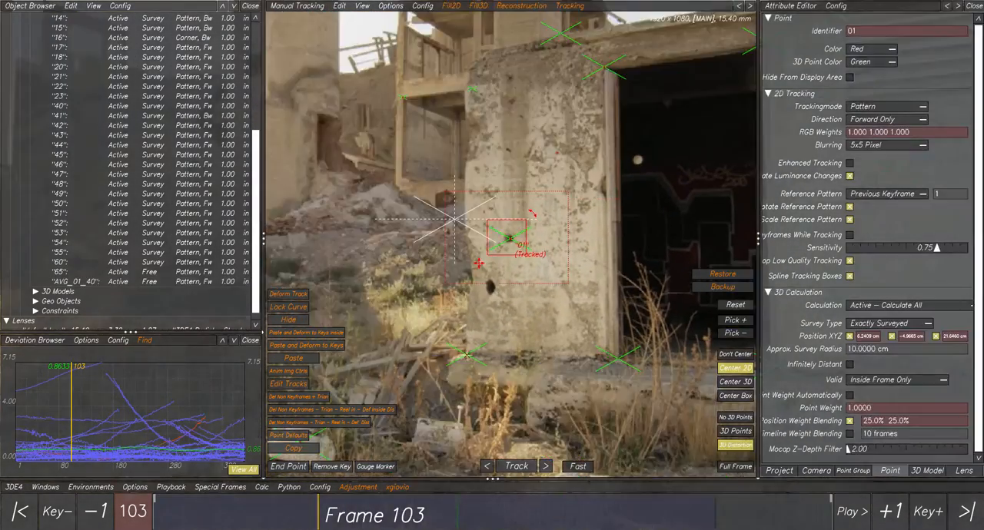
{"action": "left_click", "coordinate": [607, 69], "text": "ctrl"}
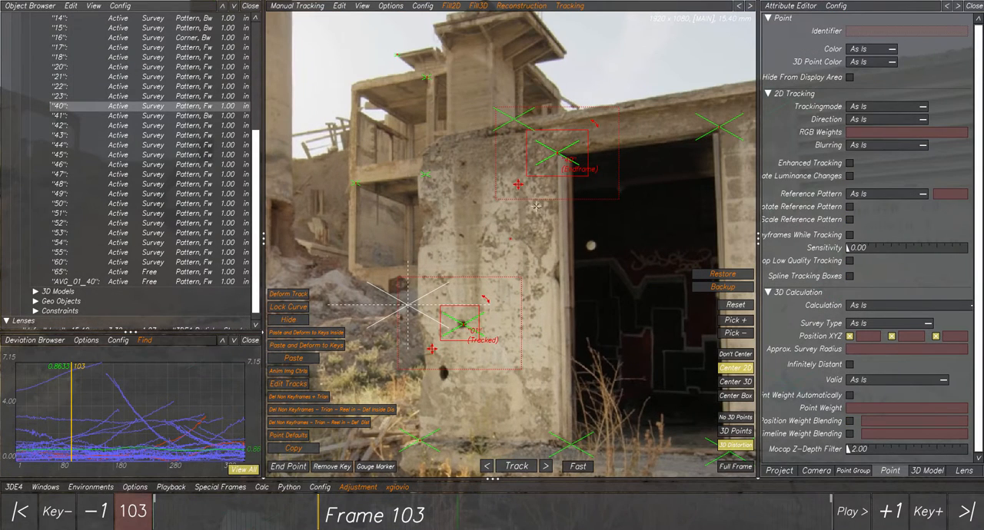
{"action": "left_click", "coordinate": [476, 6]}
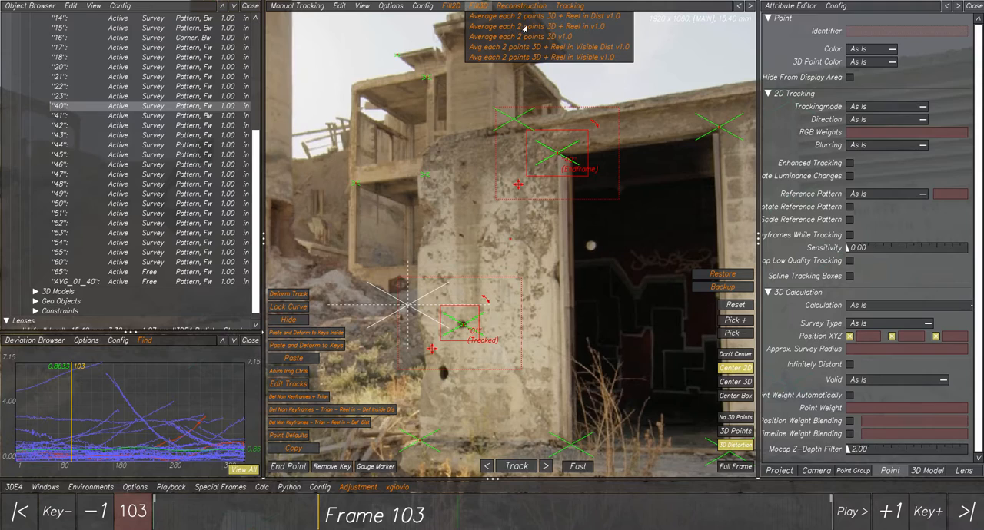
{"action": "left_click", "coordinate": [586, 47]}
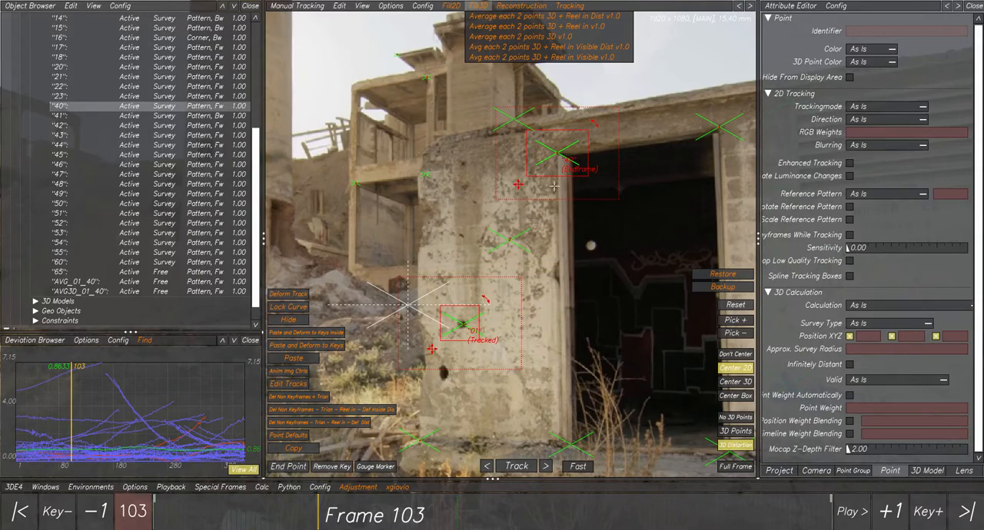
- Select the 3D-averaged point AVG3D_01_40 on the pillar and check its position at frame 1
{"action": "scroll", "coordinate": [524, 228], "scroll_direction": "up", "scroll_amount": 3}
{"action": "scroll", "coordinate": [504, 225], "scroll_direction": "up", "scroll_amount": 3}
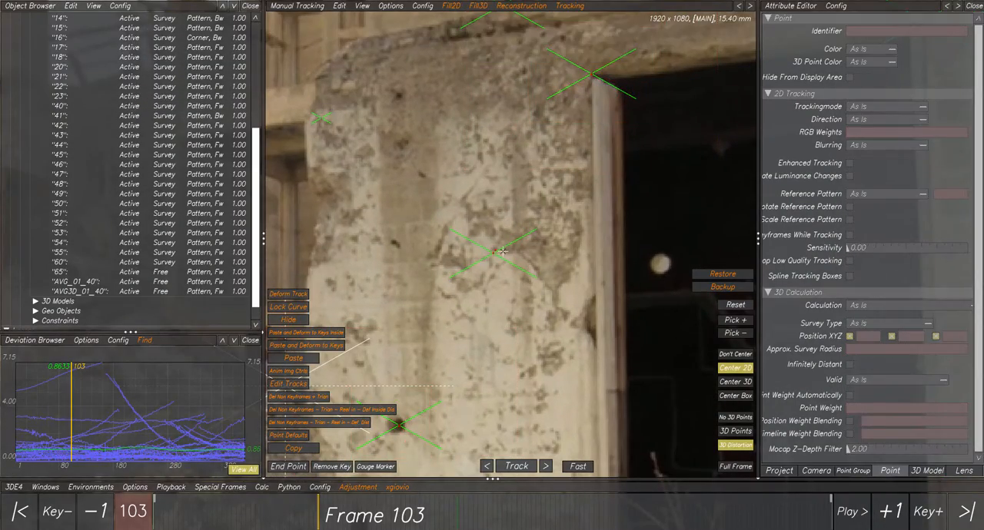
{"action": "left_click", "coordinate": [484, 251]}
{"action": "scroll", "coordinate": [514, 276], "scroll_direction": "down", "scroll_amount": 5}
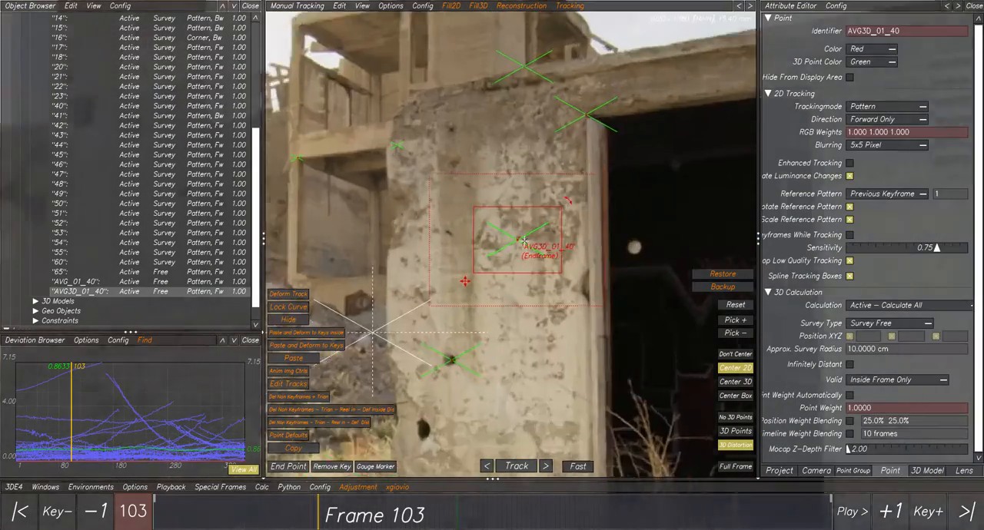
{"action": "scroll", "coordinate": [515, 275], "scroll_direction": "down", "scroll_amount": 3}
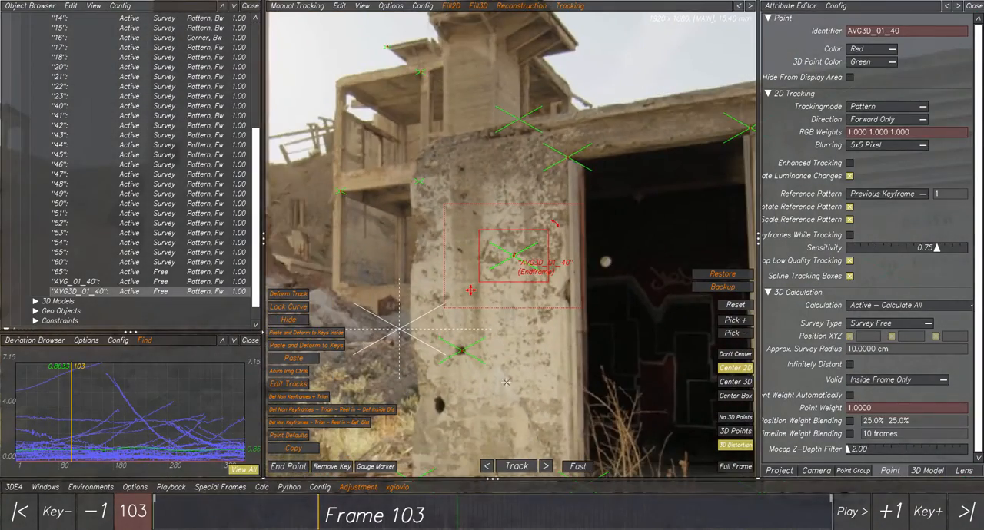
{"action": "left_click_drag", "start_coordinate": [306, 508], "coordinate": [156, 513]}
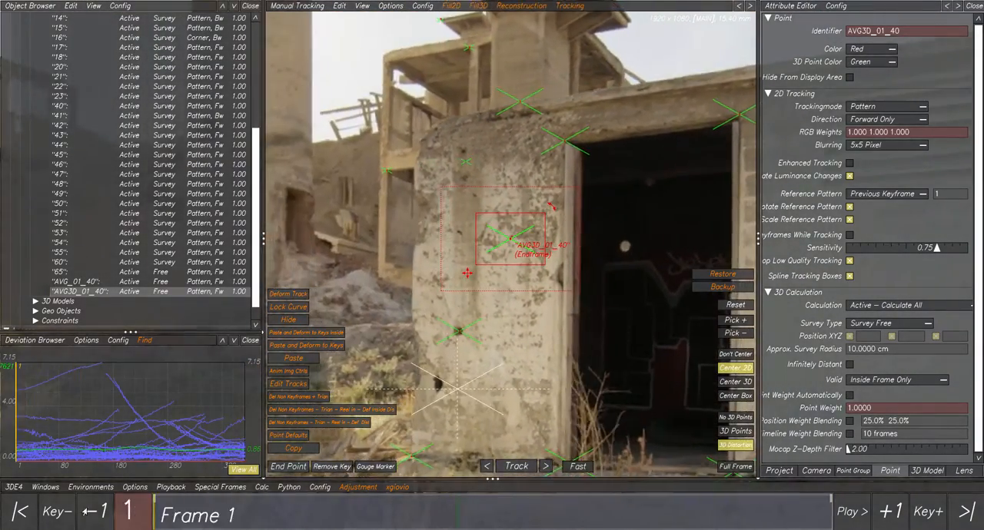
{"action": "scroll", "coordinate": [513, 283], "scroll_direction": "up", "scroll_amount": 2}
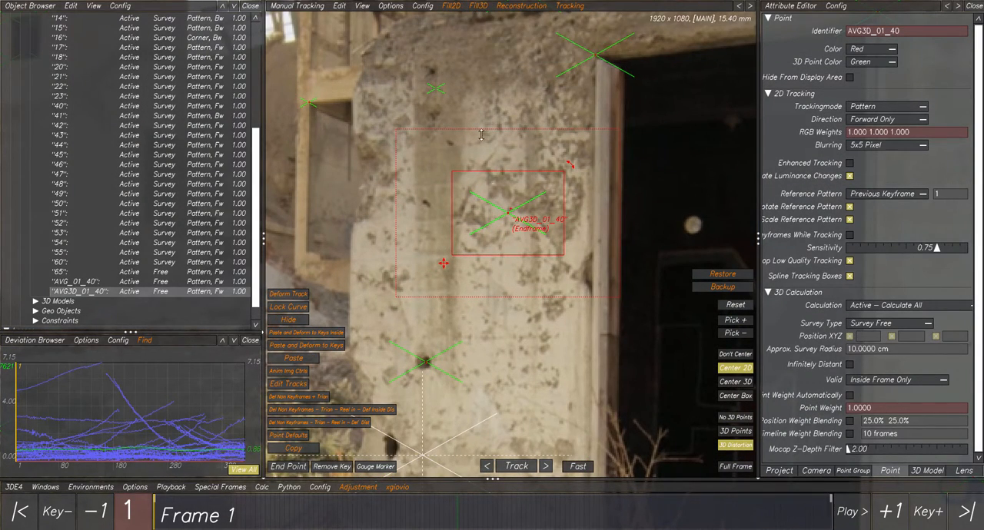
{"action": "scroll", "coordinate": [481, 135], "scroll_direction": "down", "scroll_amount": 2}
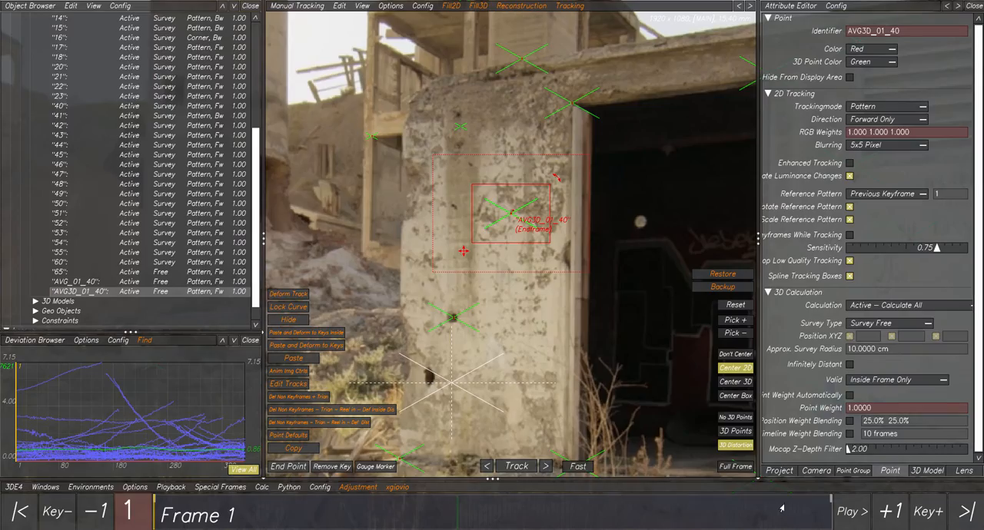
- Examine how AVG3D_01_40 sits on the pillar texture at frames 301, 213 and 314
{"action": "left_click_drag", "start_coordinate": [781, 509], "coordinate": [636, 514]}
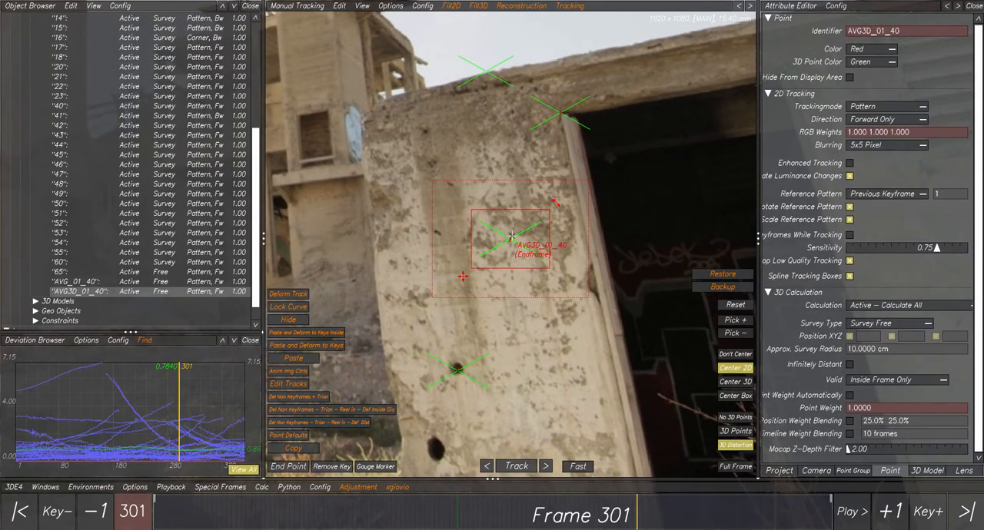
{"action": "right_click_drag", "start_coordinate": [511, 236], "coordinate": [518, 260]}
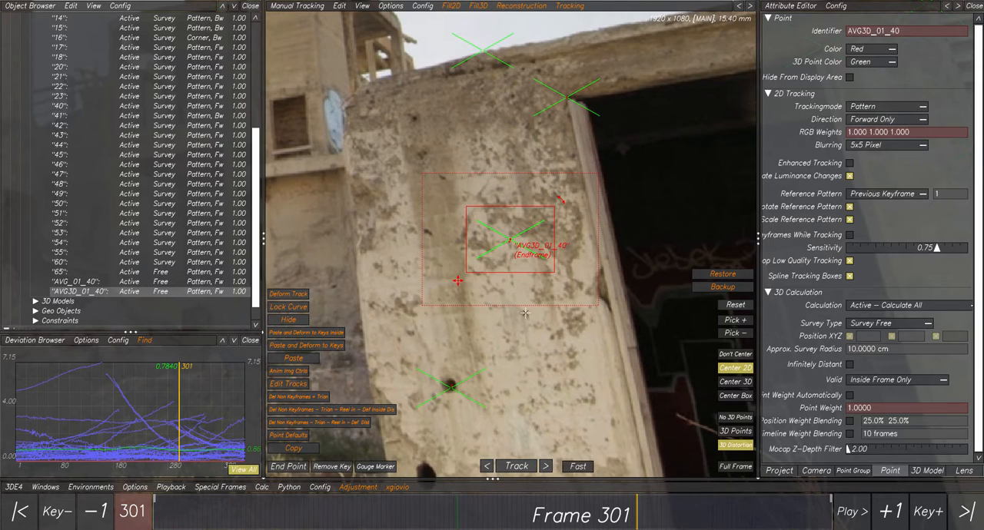
{"action": "scroll", "coordinate": [525, 313], "scroll_direction": "up", "scroll_amount": 2}
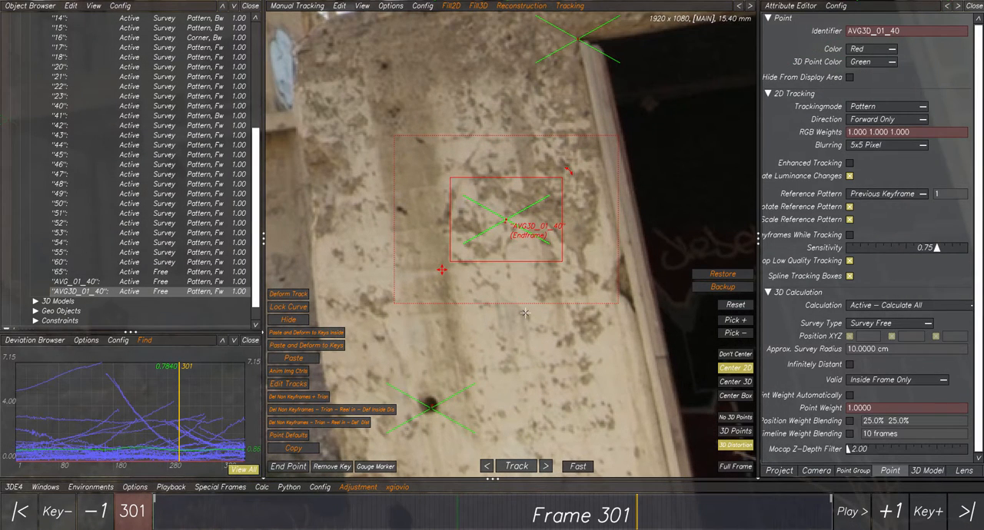
{"action": "scroll", "coordinate": [525, 313], "scroll_direction": "down", "scroll_amount": 3}
{"action": "scroll", "coordinate": [525, 313], "scroll_direction": "up", "scroll_amount": 1}
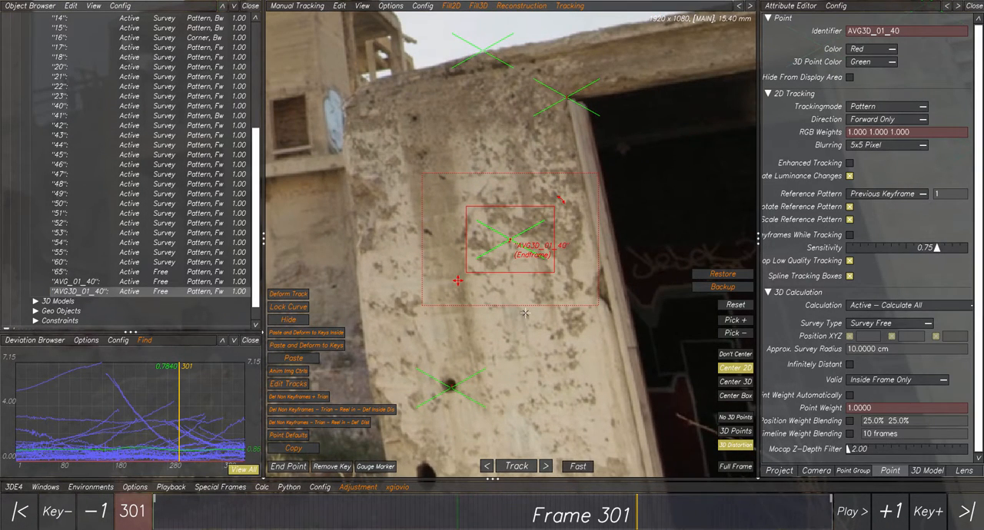
{"action": "mouse_move", "coordinate": [610, 496]}
{"action": "left_mouse_down"}
{"action": "mouse_move", "coordinate": [200, 496]}
{"action": "mouse_move", "coordinate": [494, 496]}
{"action": "left_mouse_up"}
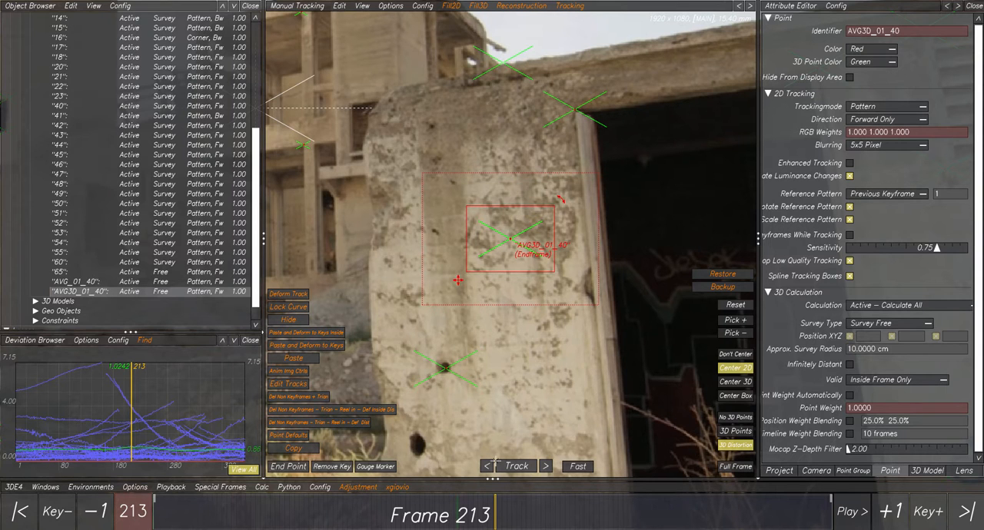
{"action": "mouse_move", "coordinate": [498, 506]}
{"action": "left_mouse_down"}
{"action": "mouse_move", "coordinate": [711, 508]}
{"action": "mouse_move", "coordinate": [590, 508]}
{"action": "mouse_move", "coordinate": [657, 506]}
{"action": "left_mouse_up"}
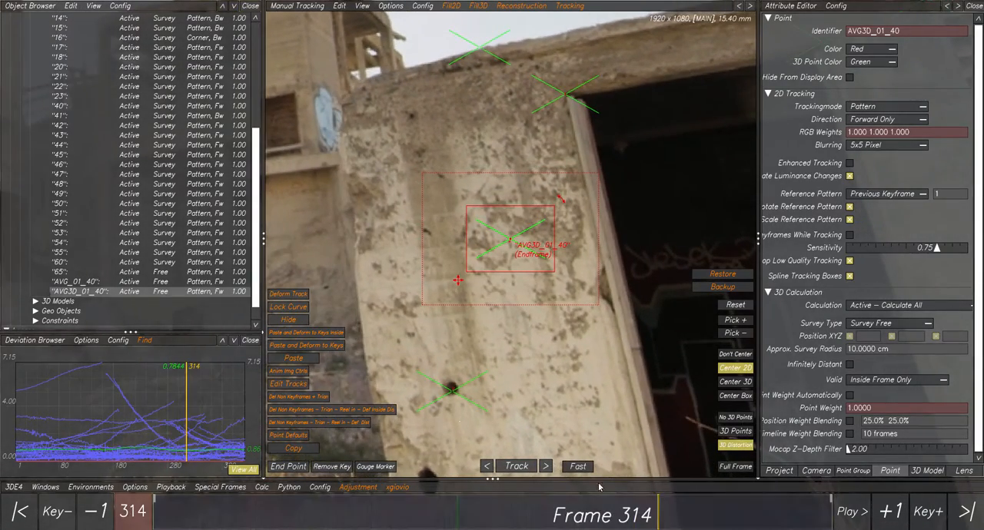
- Compare point 01 with AVG3D_01_40 at frame 314, and check the averaged point at frames 158 and 124
{"action": "left_click", "coordinate": [452, 388]}
{"action": "scroll", "coordinate": [518, 316], "scroll_direction": "down", "scroll_amount": 5}
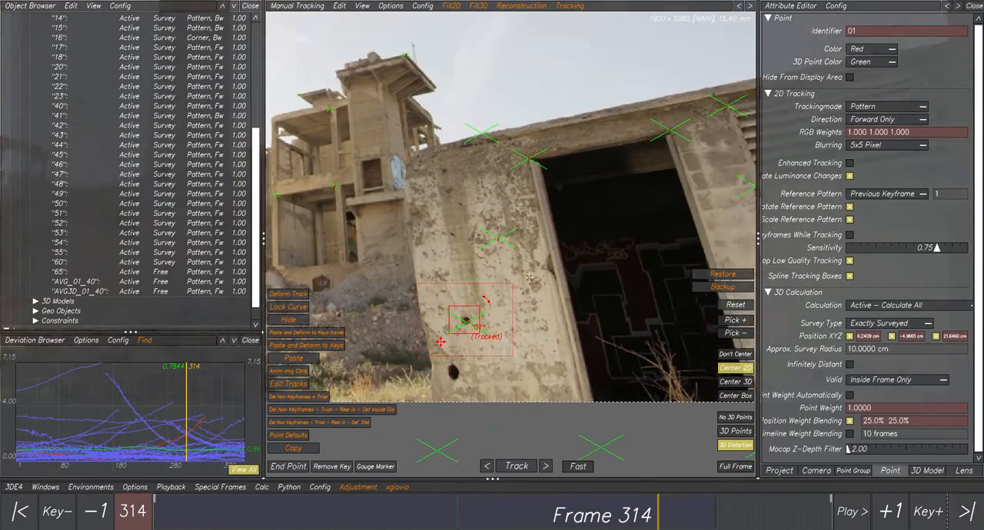
{"action": "scroll", "coordinate": [476, 220], "scroll_direction": "up", "scroll_amount": 5}
{"action": "left_click", "coordinate": [475, 222]}
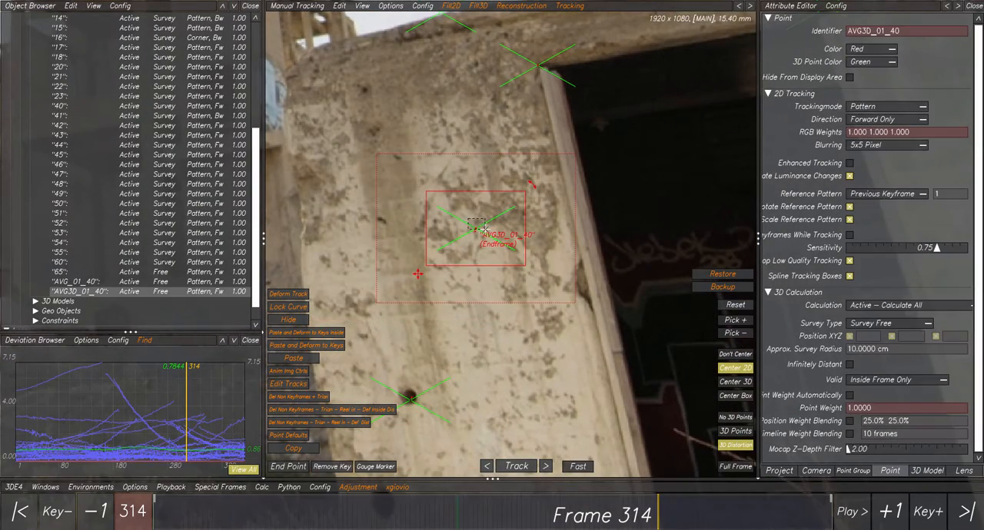
{"action": "left_click_drag", "start_coordinate": [650, 515], "coordinate": [444, 442]}
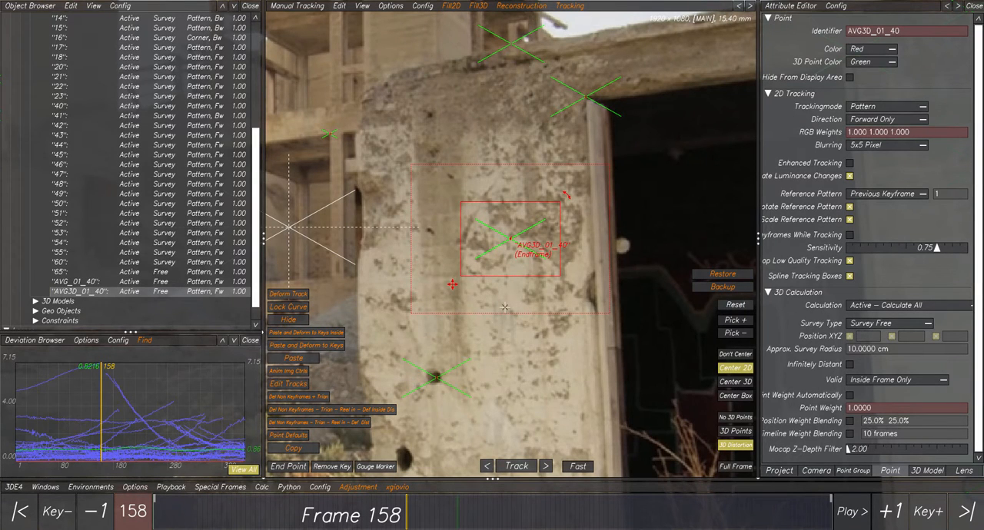
{"action": "left_click_drag", "start_coordinate": [397, 514], "coordinate": [342, 520]}
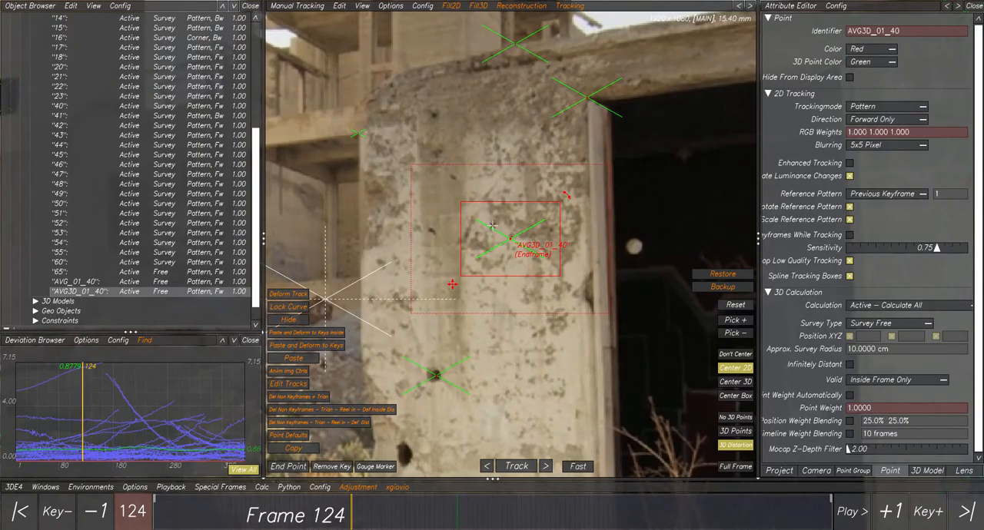
{"action": "scroll", "coordinate": [497, 229], "scroll_direction": "down", "scroll_amount": 5}
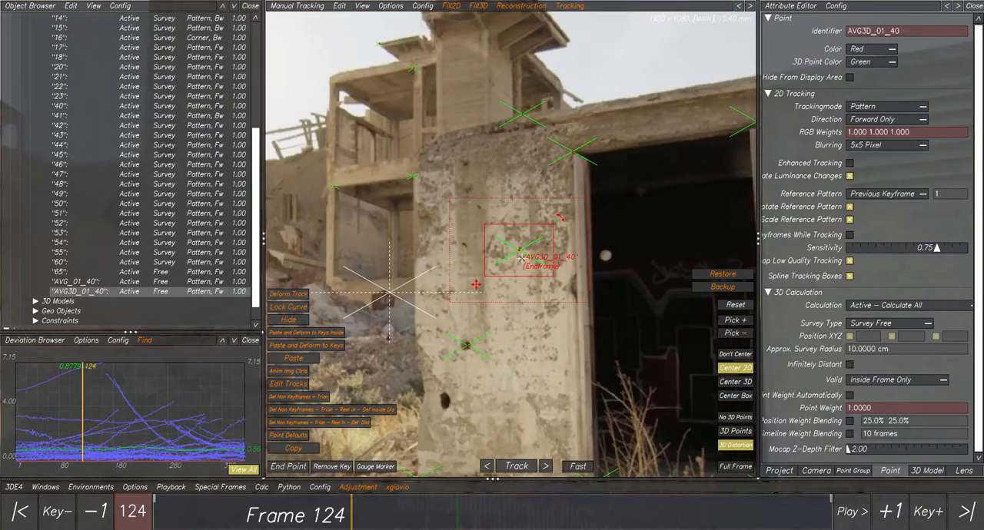
{"action": "scroll", "coordinate": [521, 262], "scroll_direction": "up", "scroll_amount": 1}
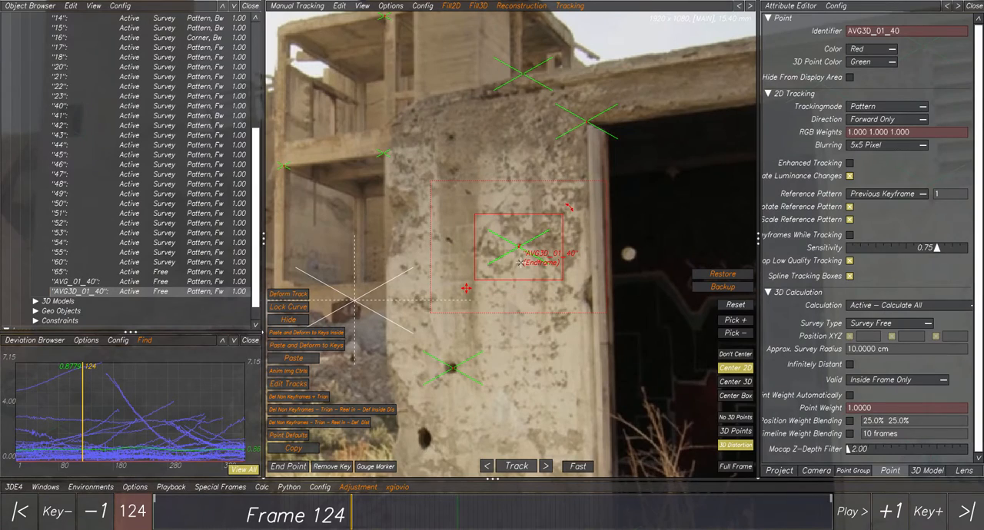
- Select the 2D-averaged point AVG_01_40 at frame 103 and check its position on the pillar at frames 20 and 316
{"action": "left_click_drag", "start_coordinate": [352, 524], "coordinate": [318, 518]}
{"action": "scroll", "coordinate": [493, 261], "scroll_direction": "up", "scroll_amount": 5}
{"action": "left_click", "coordinate": [541, 204]}
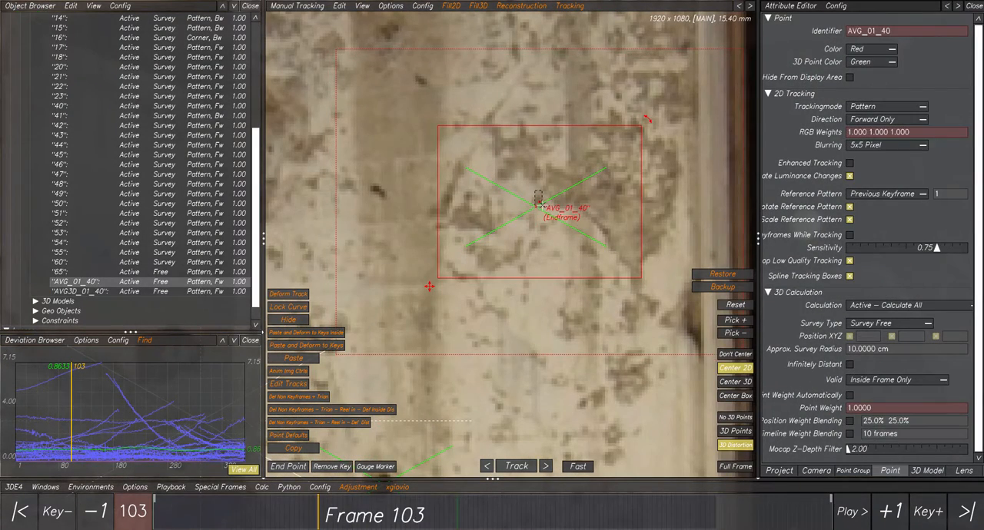
{"action": "scroll", "coordinate": [538, 280], "scroll_direction": "down", "scroll_amount": 2}
{"action": "scroll", "coordinate": [538, 280], "scroll_direction": "down", "scroll_amount": 2}
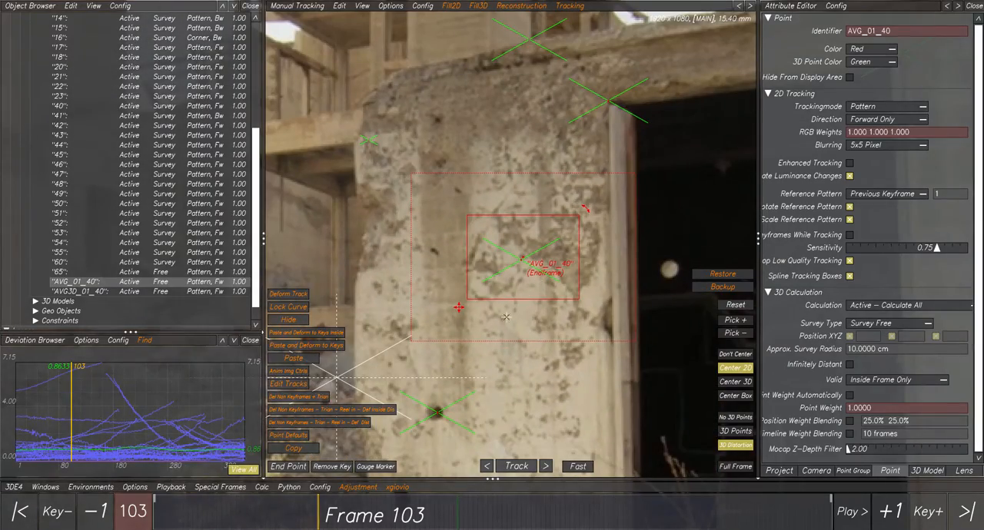
{"action": "scroll", "coordinate": [504, 323], "scroll_direction": "down", "scroll_amount": 1}
{"action": "left_click_drag", "start_coordinate": [356, 506], "coordinate": [184, 502]}
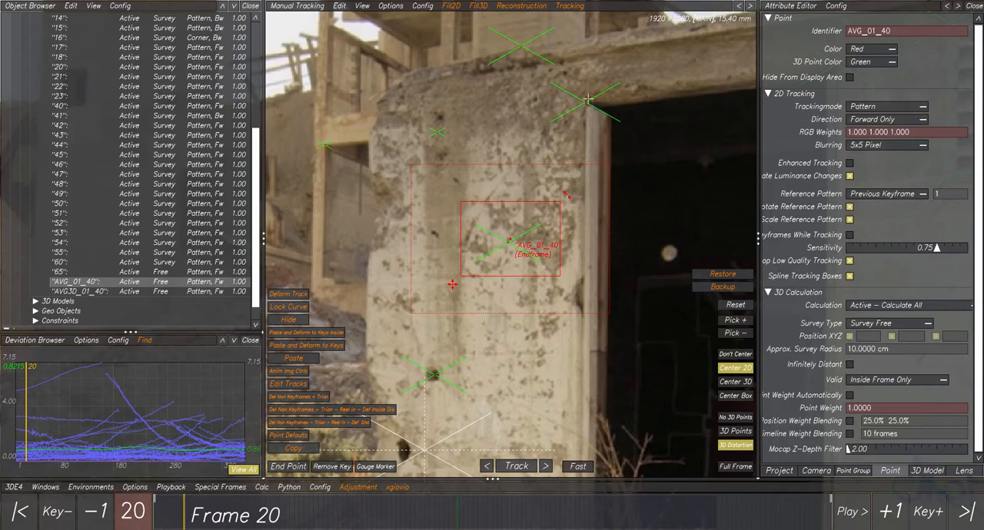
{"action": "left_click_drag", "start_coordinate": [210, 508], "coordinate": [661, 514]}
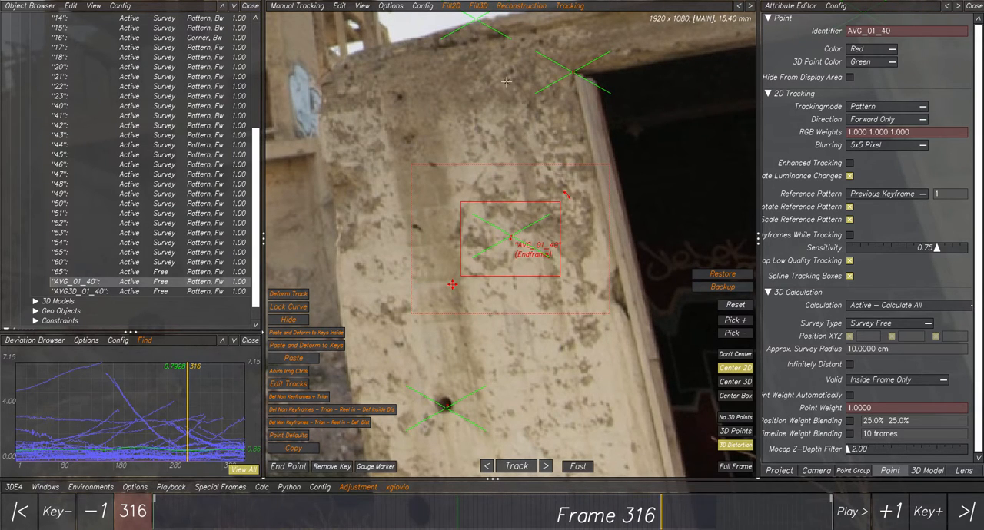
- Review the Fill2D and Fill3D averaging scripts and inspect AVG_01_40 closely on the pillar at frame 316
{"action": "left_click", "coordinate": [450, 7]}
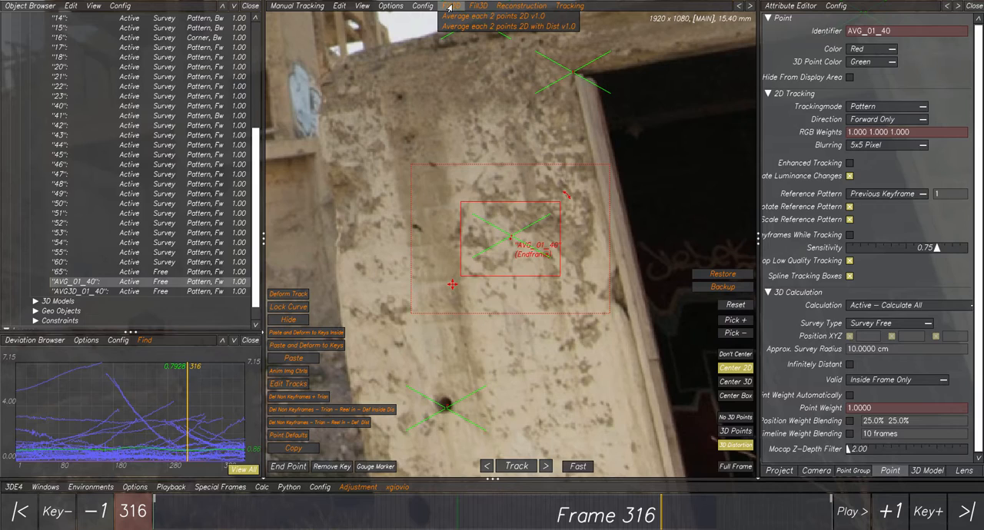
{"action": "left_click", "coordinate": [452, 7]}
{"action": "scroll", "coordinate": [488, 191], "scroll_direction": "down", "scroll_amount": 3}
{"action": "scroll", "coordinate": [493, 240], "scroll_direction": "up", "scroll_amount": 2}
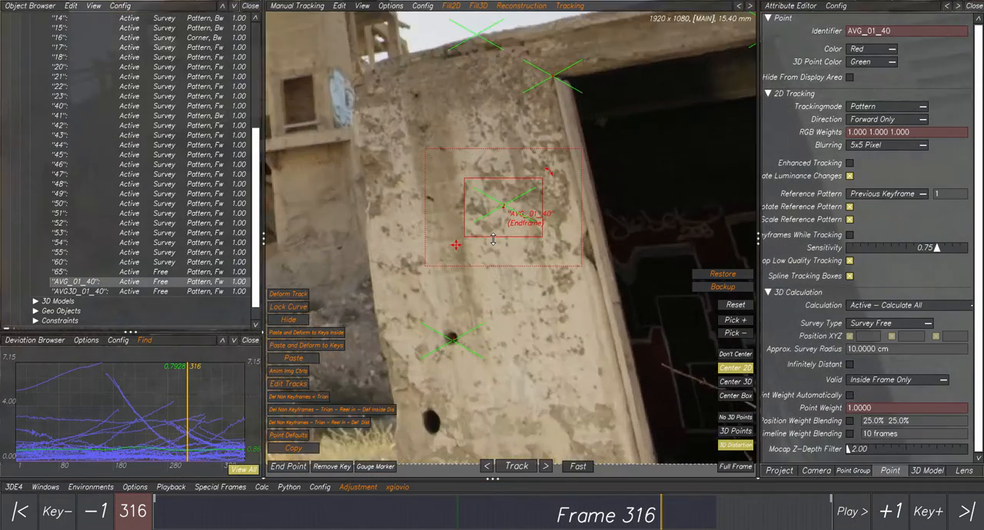
{"action": "scroll", "coordinate": [494, 240], "scroll_direction": "up", "scroll_amount": 2}
{"action": "scroll", "coordinate": [515, 186], "scroll_direction": "up", "scroll_amount": 2}
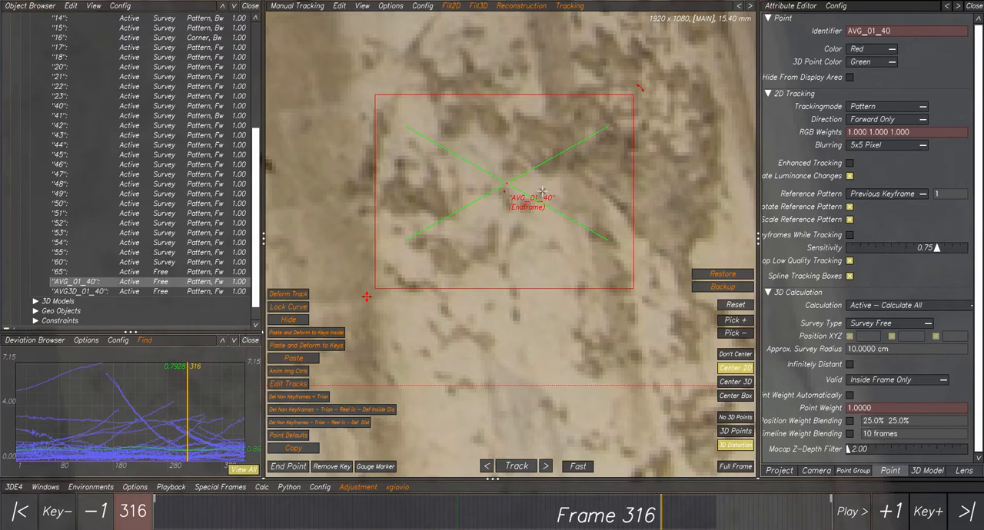
{"action": "scroll", "coordinate": [542, 192], "scroll_direction": "down", "scroll_amount": 5}
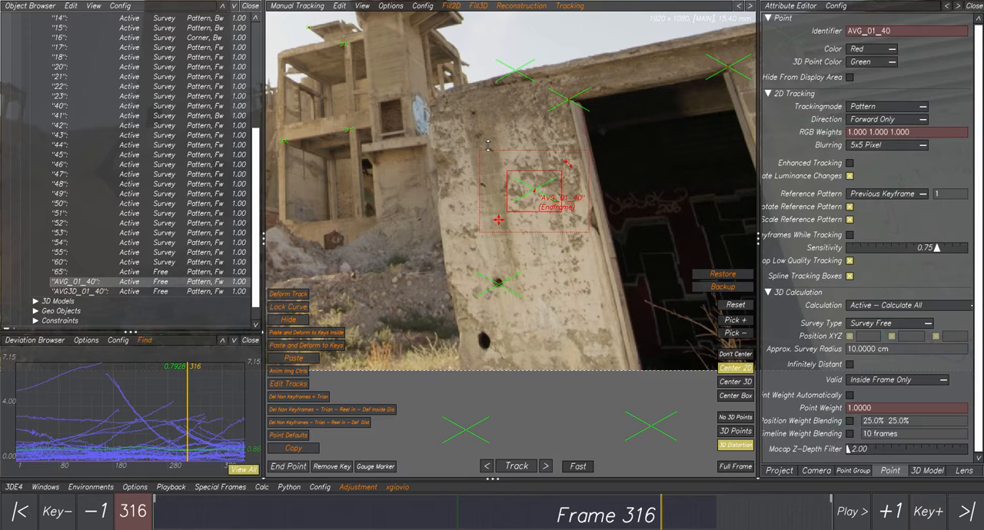
{"action": "left_click", "coordinate": [478, 6]}
{"action": "scroll", "coordinate": [533, 167], "scroll_direction": "up", "scroll_amount": 3}
{"action": "scroll", "coordinate": [535, 210], "scroll_direction": "down", "scroll_amount": 1}
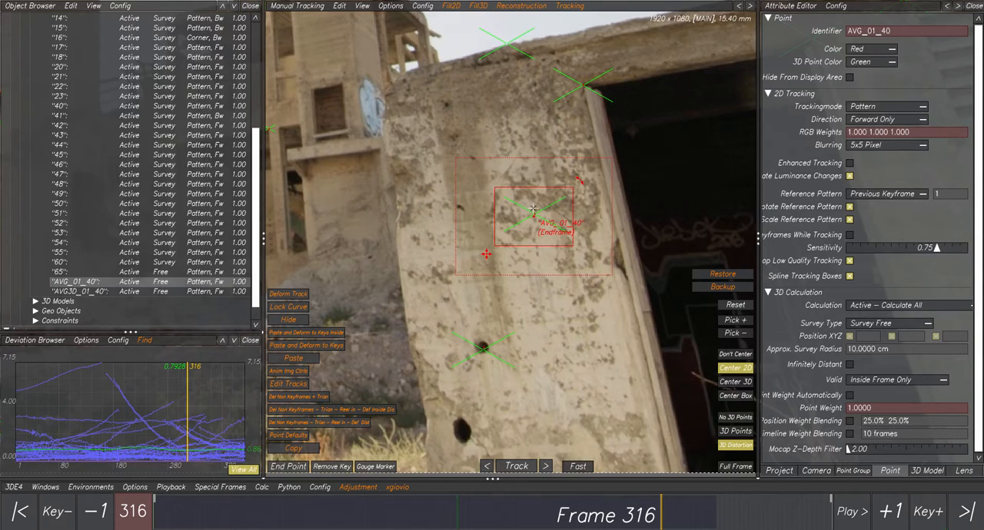
- Inspect closely how the 2D-averaged point AVG_01_40 sits on the pillar texture at frame 337
{"action": "mouse_move", "coordinate": [627, 509]}
{"action": "left_mouse_down"}
{"action": "mouse_move", "coordinate": [712, 520]}
{"action": "mouse_move", "coordinate": [688, 521]}
{"action": "left_mouse_up"}
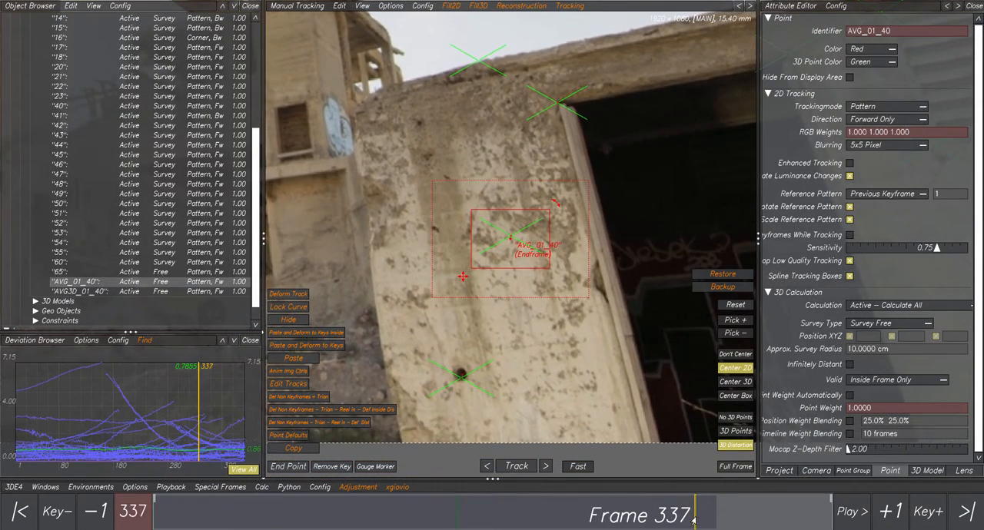
{"action": "scroll", "coordinate": [514, 240], "scroll_direction": "up", "scroll_amount": 2}
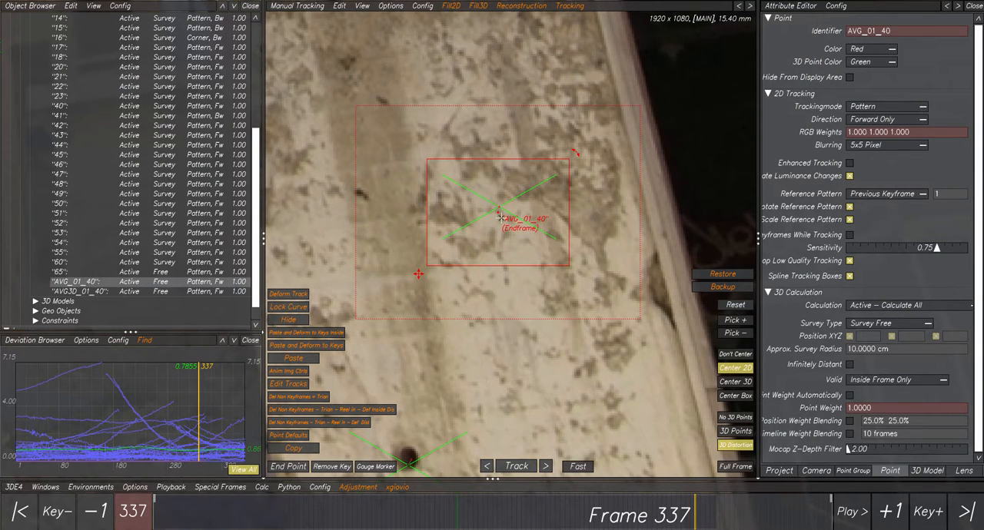
{"action": "scroll", "coordinate": [499, 209], "scroll_direction": "down", "scroll_amount": 6}
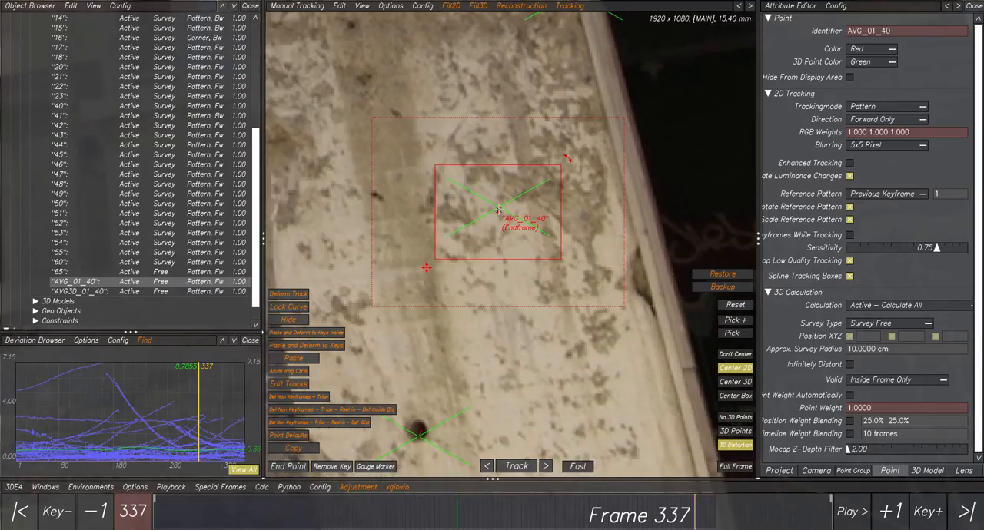
{"action": "scroll", "coordinate": [499, 209], "scroll_direction": "up", "scroll_amount": 5}
{"action": "scroll", "coordinate": [499, 210], "scroll_direction": "down", "scroll_amount": 5}
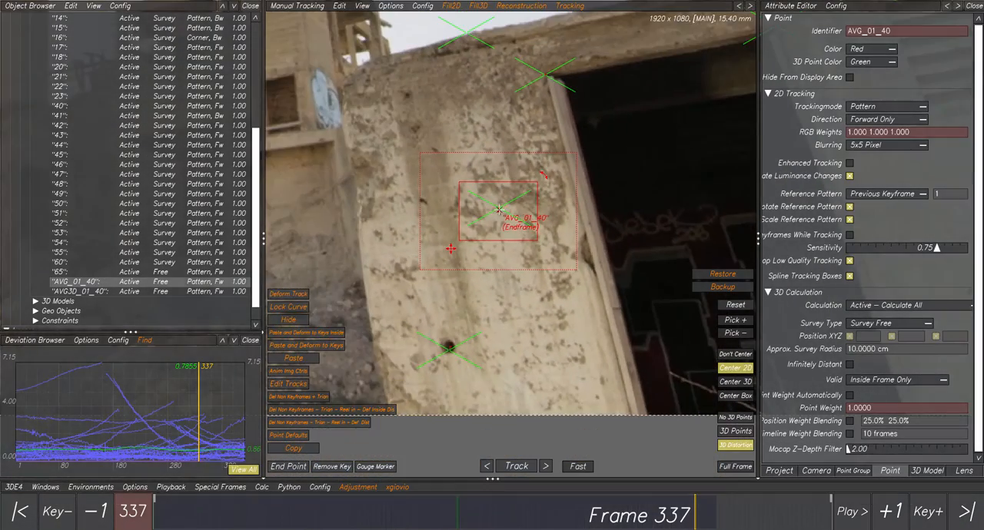
- Compare the position of AVG_01_40 on the pillar at frames 308 and 304
{"action": "left_click", "coordinate": [705, 509]}
{"action": "mouse_move", "coordinate": [694, 512]}
{"action": "left_mouse_down"}
{"action": "mouse_move", "coordinate": [551, 513]}
{"action": "mouse_move", "coordinate": [648, 513]}
{"action": "left_mouse_up"}
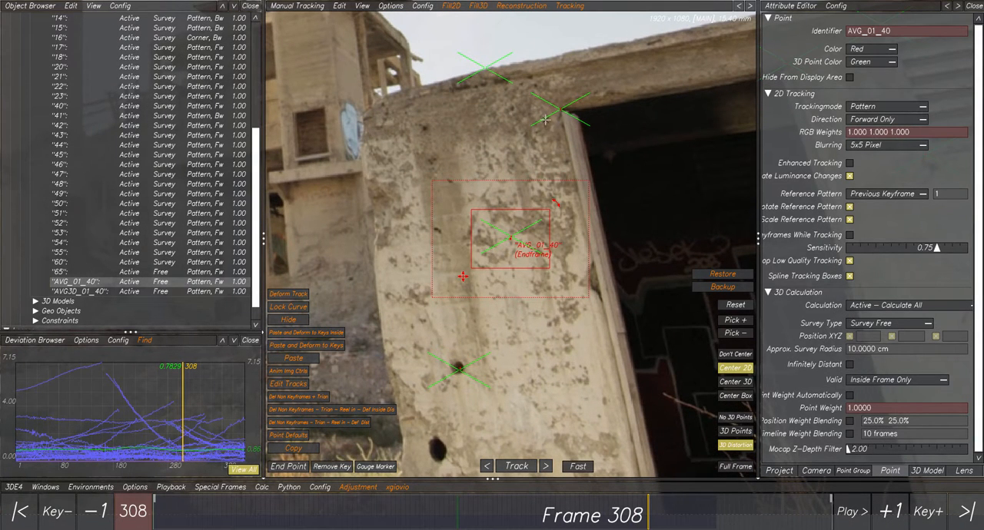
{"action": "scroll", "coordinate": [537, 136], "scroll_direction": "up", "scroll_amount": 1}
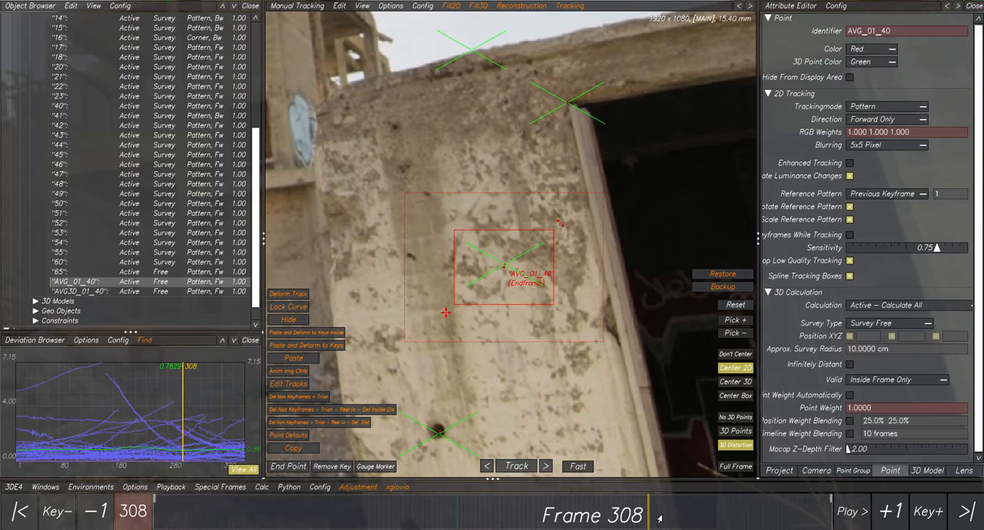
{"action": "mouse_move", "coordinate": [656, 519]}
{"action": "left_mouse_down"}
{"action": "mouse_move", "coordinate": [443, 517]}
{"action": "mouse_move", "coordinate": [588, 502]}
{"action": "mouse_move", "coordinate": [735, 507]}
{"action": "mouse_move", "coordinate": [576, 505]}
{"action": "mouse_move", "coordinate": [672, 505]}
{"action": "mouse_move", "coordinate": [712, 519]}
{"action": "mouse_move", "coordinate": [731, 511]}
{"action": "mouse_move", "coordinate": [408, 504]}
{"action": "mouse_move", "coordinate": [621, 505]}
{"action": "left_mouse_up"}
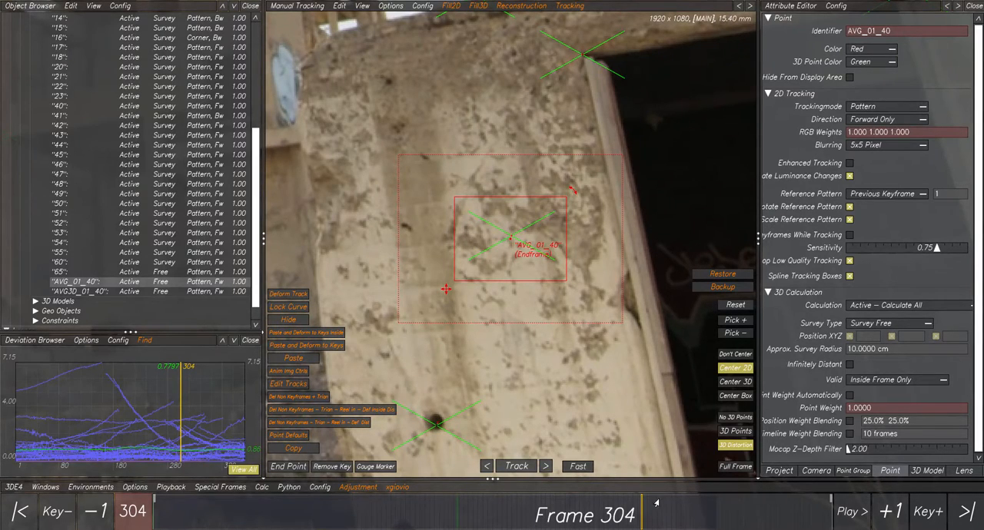
- Review the Fill3D averaging scripts and examine AVG_01_40 against the pillar at frame 104
{"action": "left_click_drag", "start_coordinate": [652, 521], "coordinate": [319, 501]}
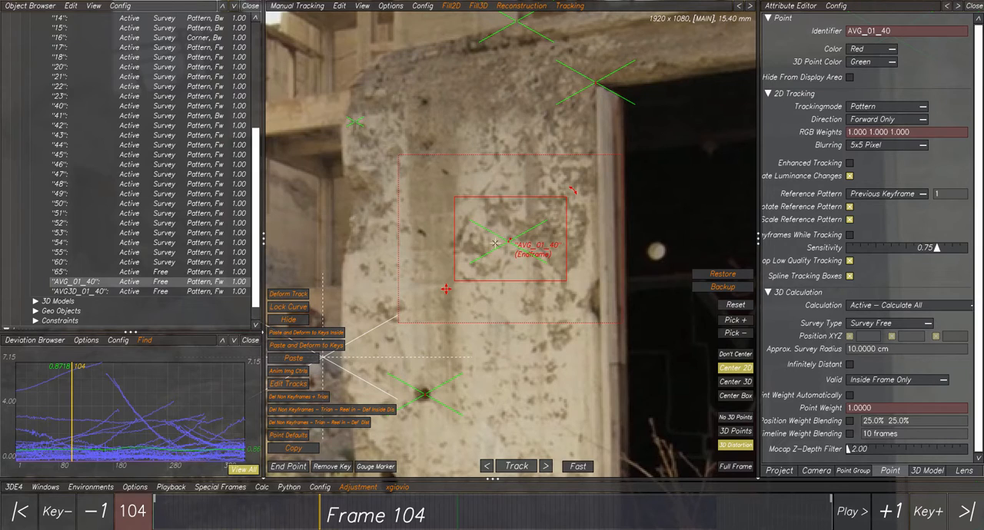
{"action": "left_click", "coordinate": [479, 7]}
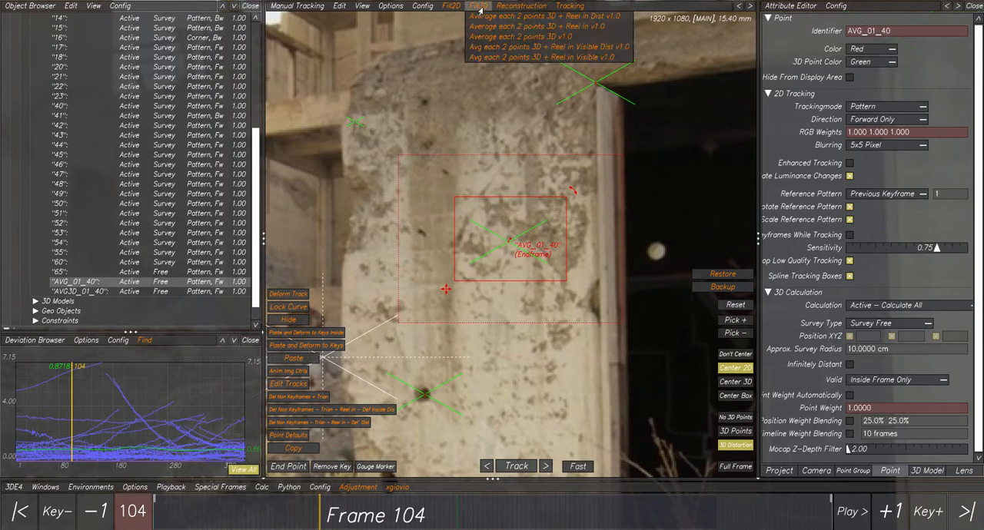
{"action": "left_click", "coordinate": [479, 7]}
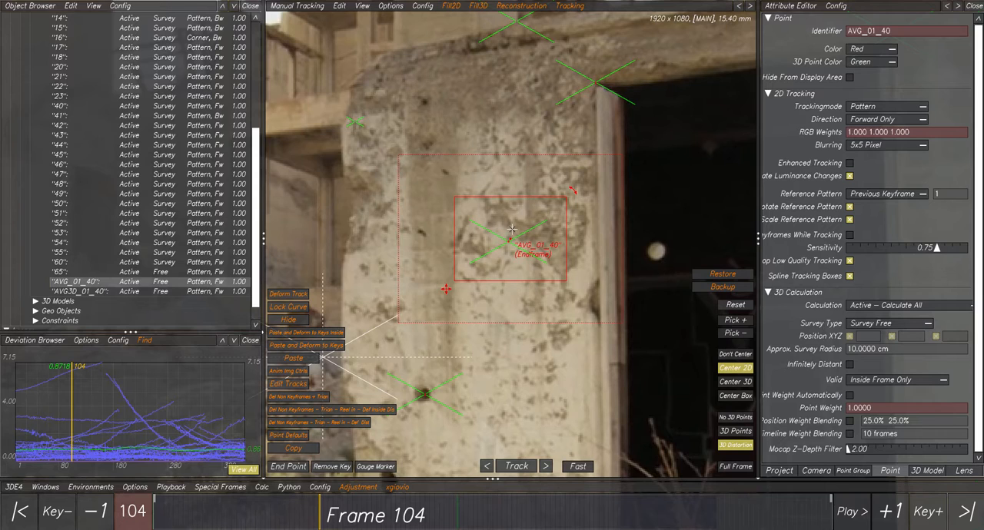
{"action": "scroll", "coordinate": [510, 231], "scroll_direction": "down", "scroll_amount": 5}
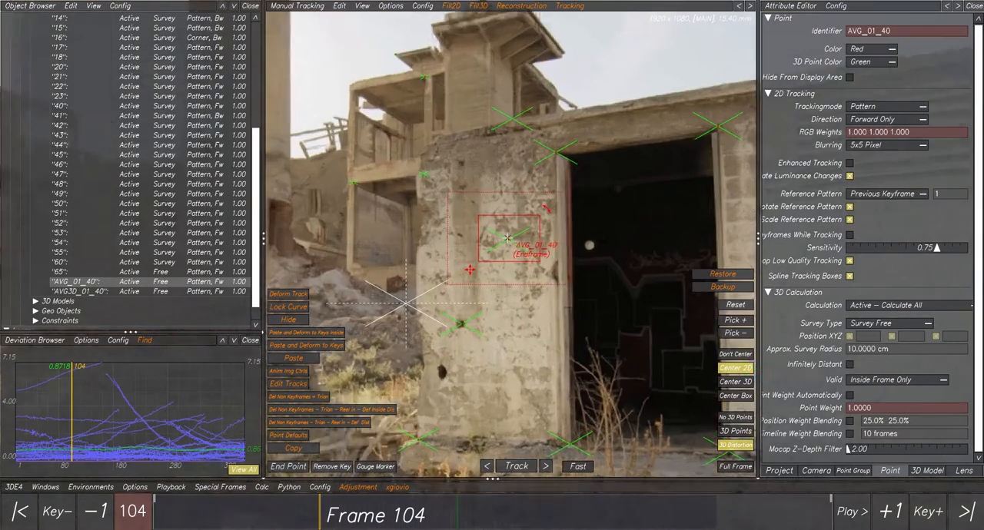
{"action": "scroll", "coordinate": [508, 238], "scroll_direction": "up", "scroll_amount": 5}
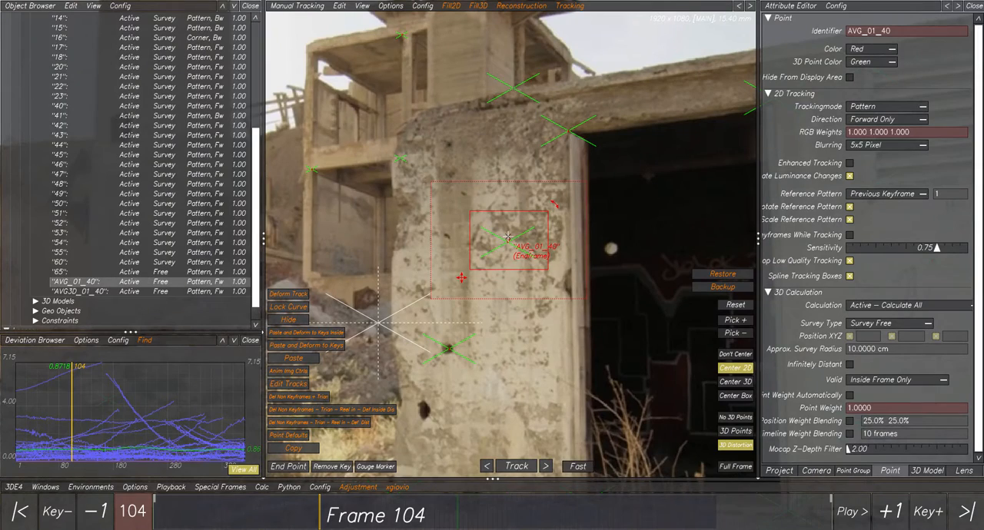
{"action": "scroll", "coordinate": [510, 238], "scroll_direction": "up", "scroll_amount": 3}
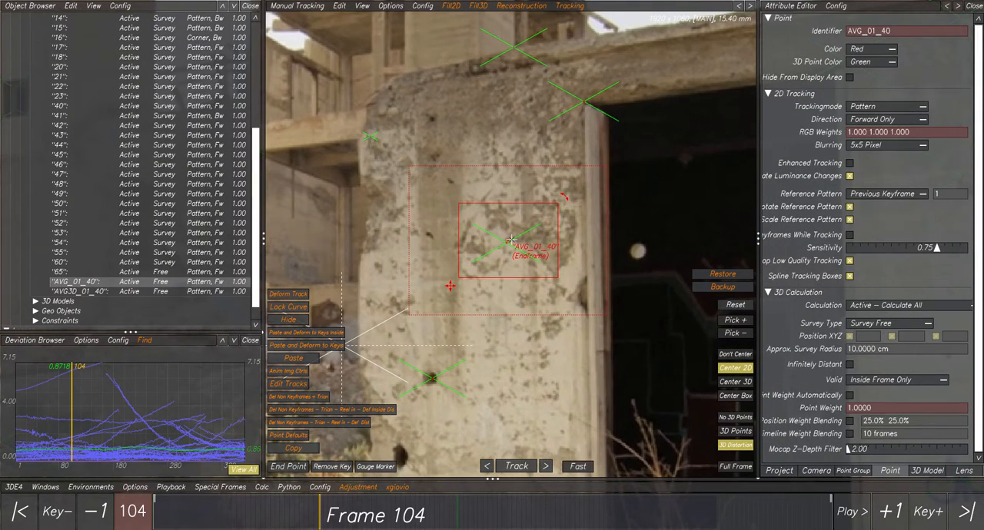
{"action": "scroll", "coordinate": [511, 240], "scroll_direction": "down", "scroll_amount": 3}
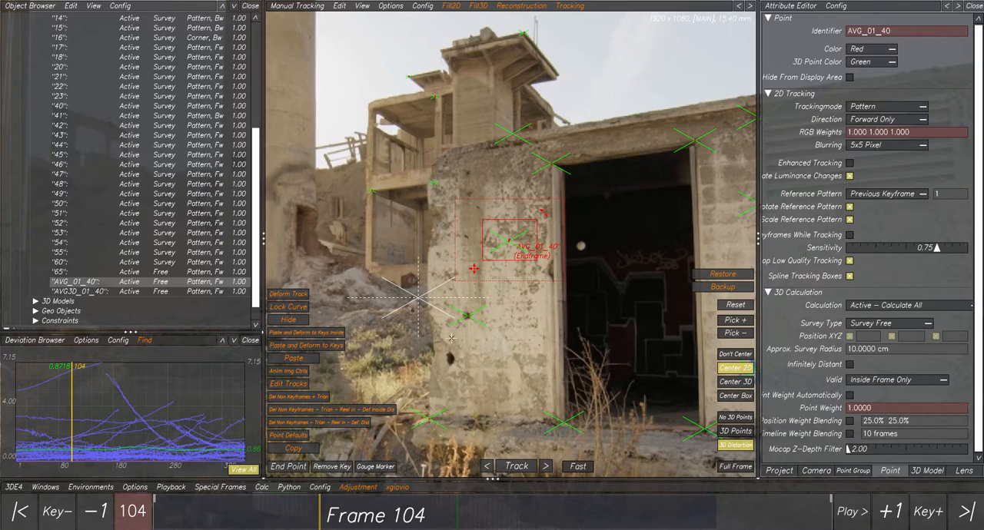
- Check the placement of AVG_01_40 on the pillar at frame 208
{"action": "left_click_drag", "start_coordinate": [379, 517], "coordinate": [486, 519]}
{"action": "scroll", "coordinate": [545, 336], "scroll_direction": "up", "scroll_amount": 3}
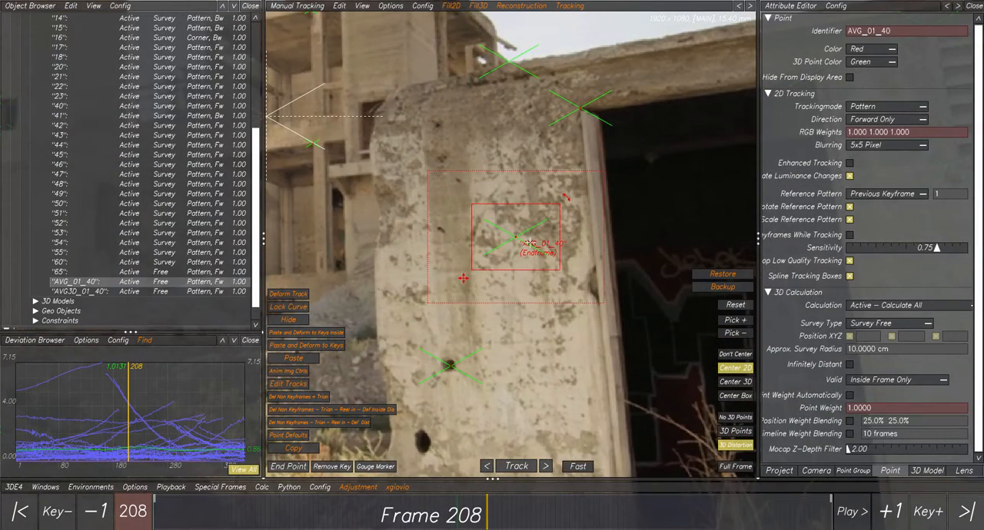
{"action": "scroll", "coordinate": [529, 243], "scroll_direction": "down", "scroll_amount": 2}
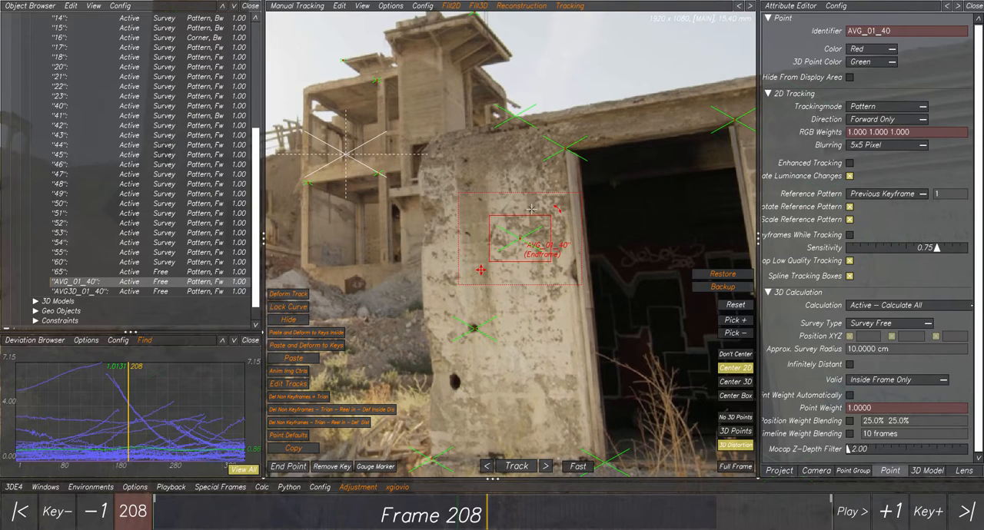
- Look through the available Reconstruction and Adjustment scripts, and view more of the scene around the pillar at frame 208
{"action": "left_click", "coordinate": [521, 6]}
{"action": "left_click", "coordinate": [521, 7]}
{"action": "left_click", "coordinate": [356, 488]}
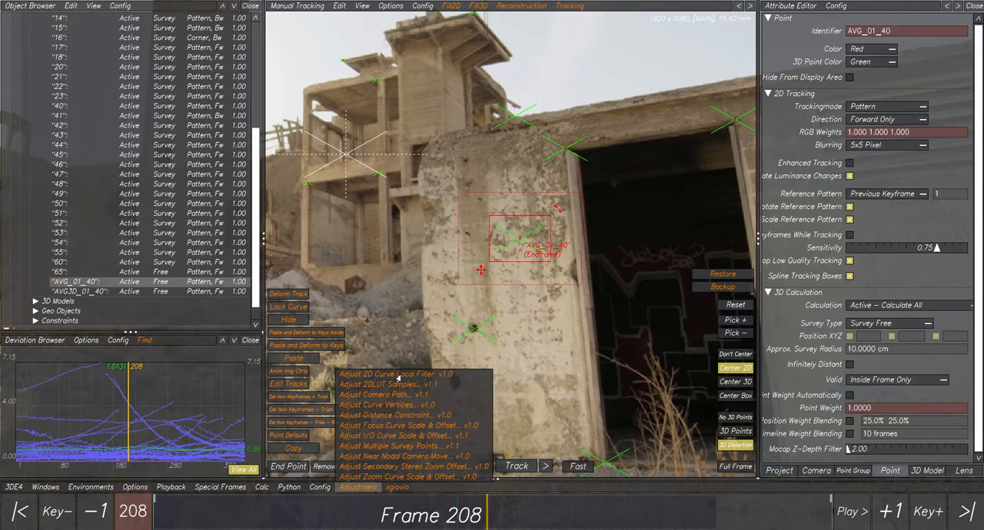
{"action": "left_click", "coordinate": [361, 489]}
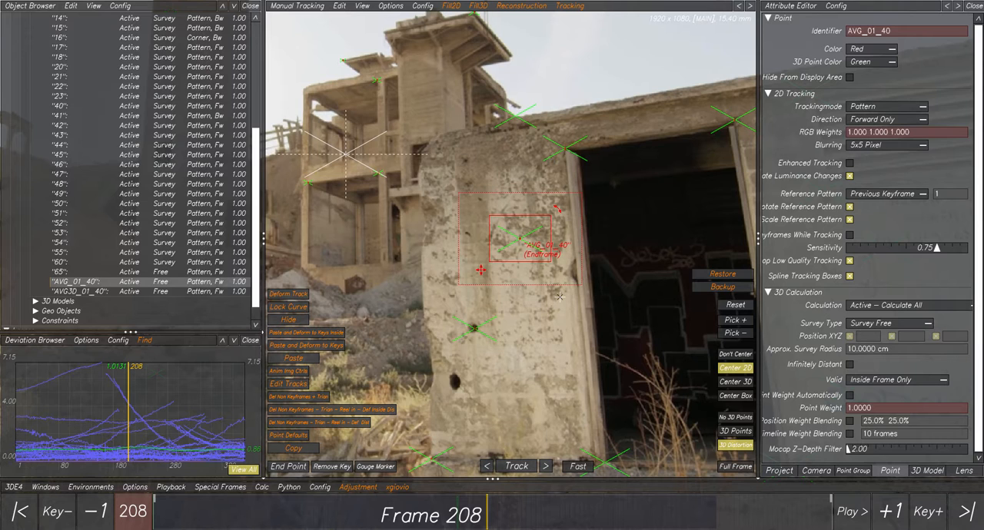
{"action": "scroll", "coordinate": [560, 296], "scroll_direction": "down", "scroll_amount": 2}
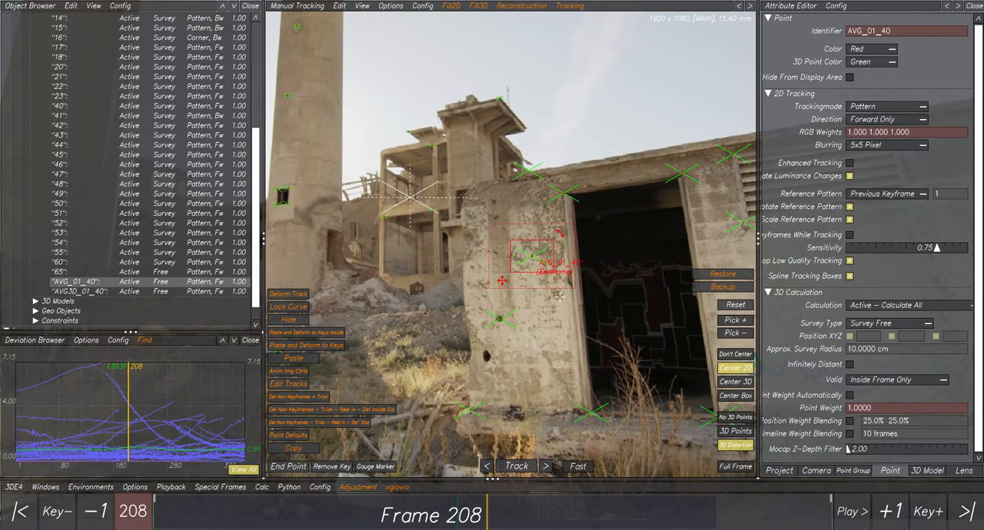